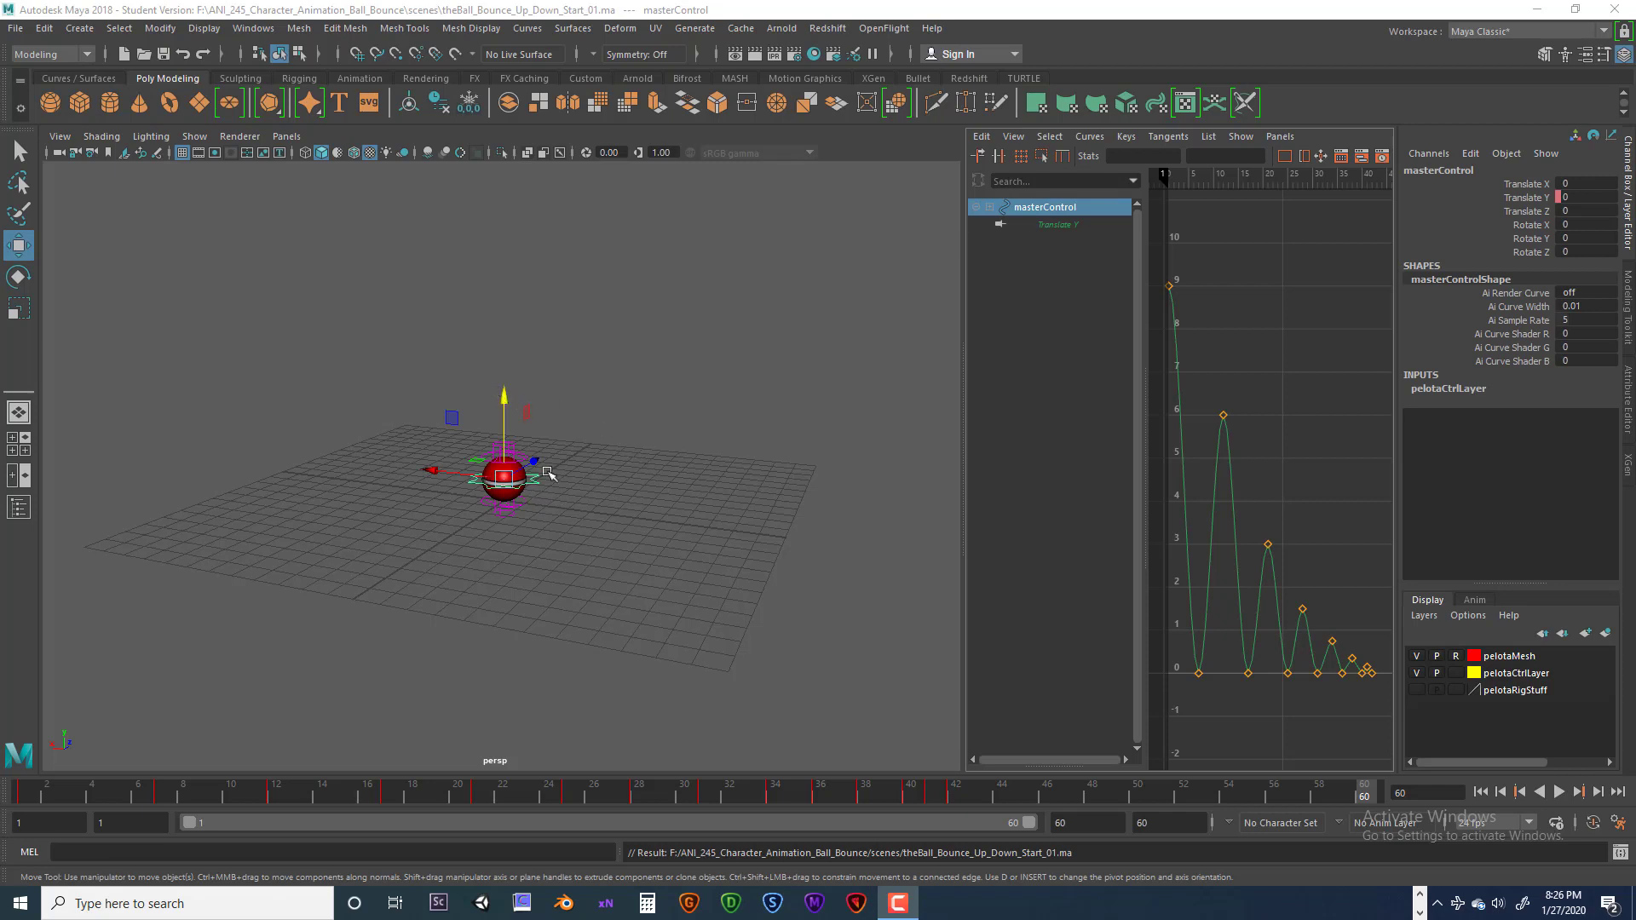
key(f)
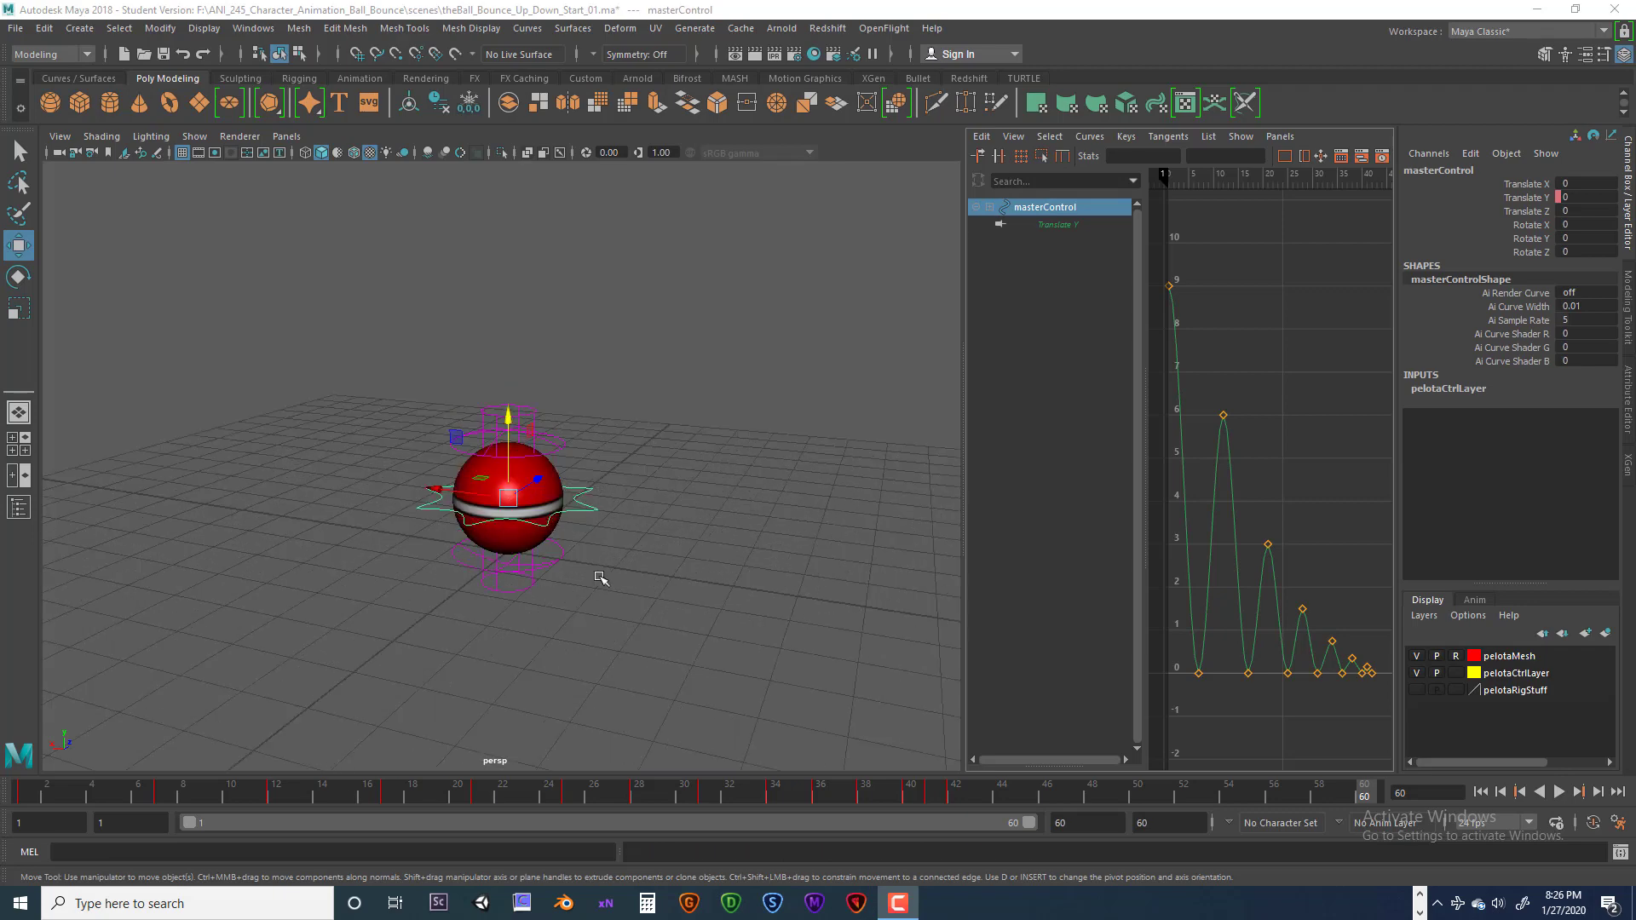
click(15, 30)
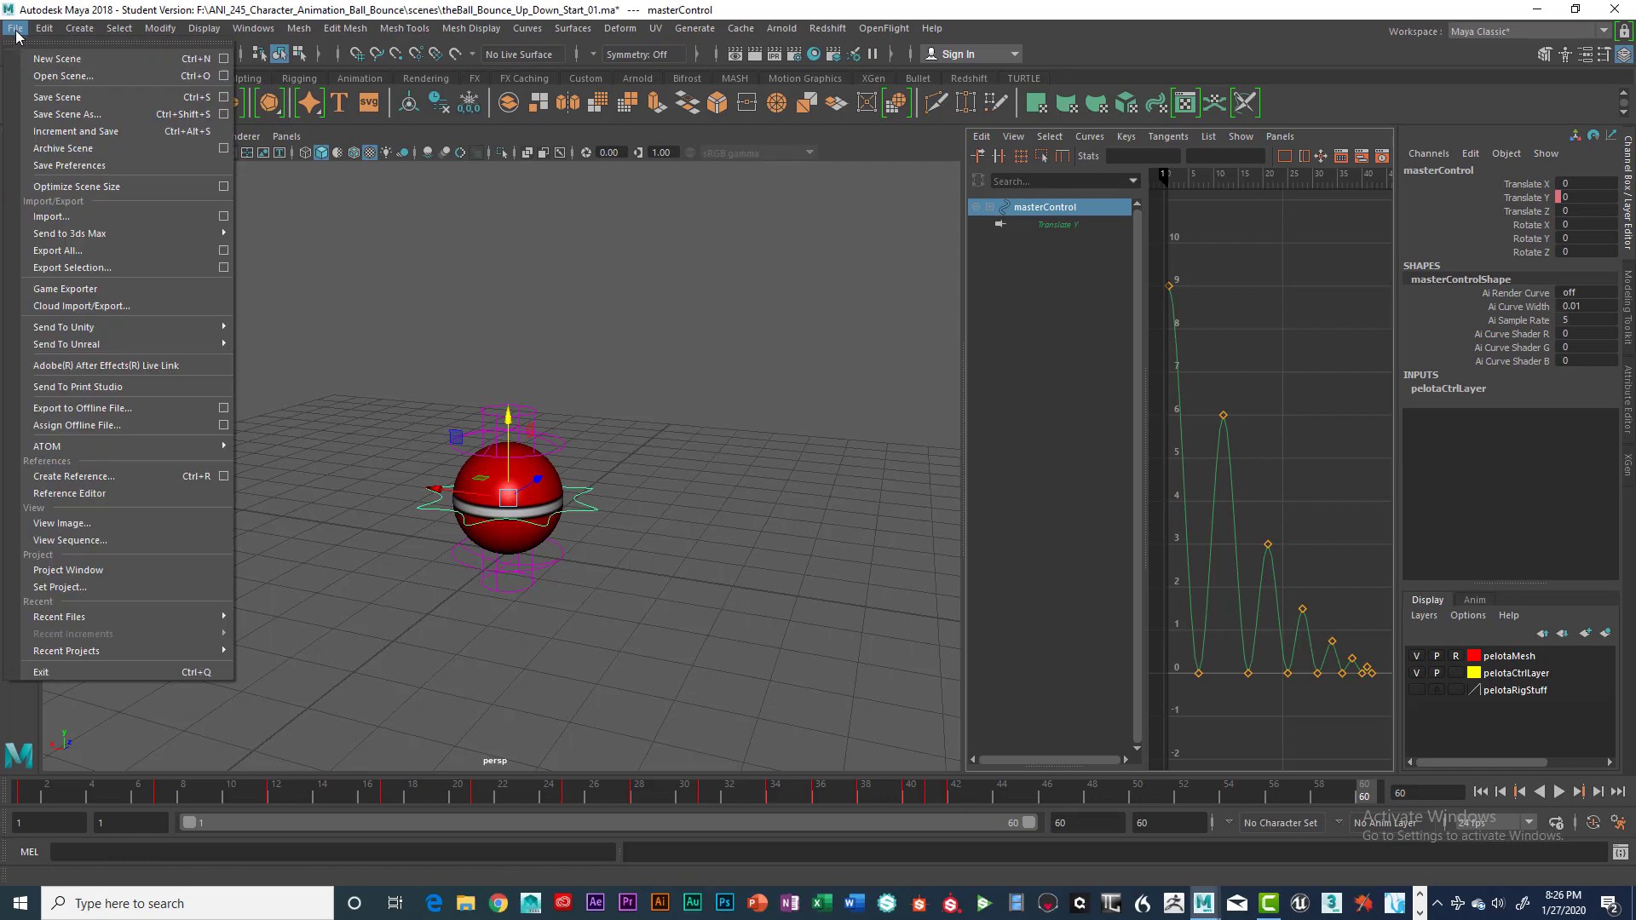
click(62, 116)
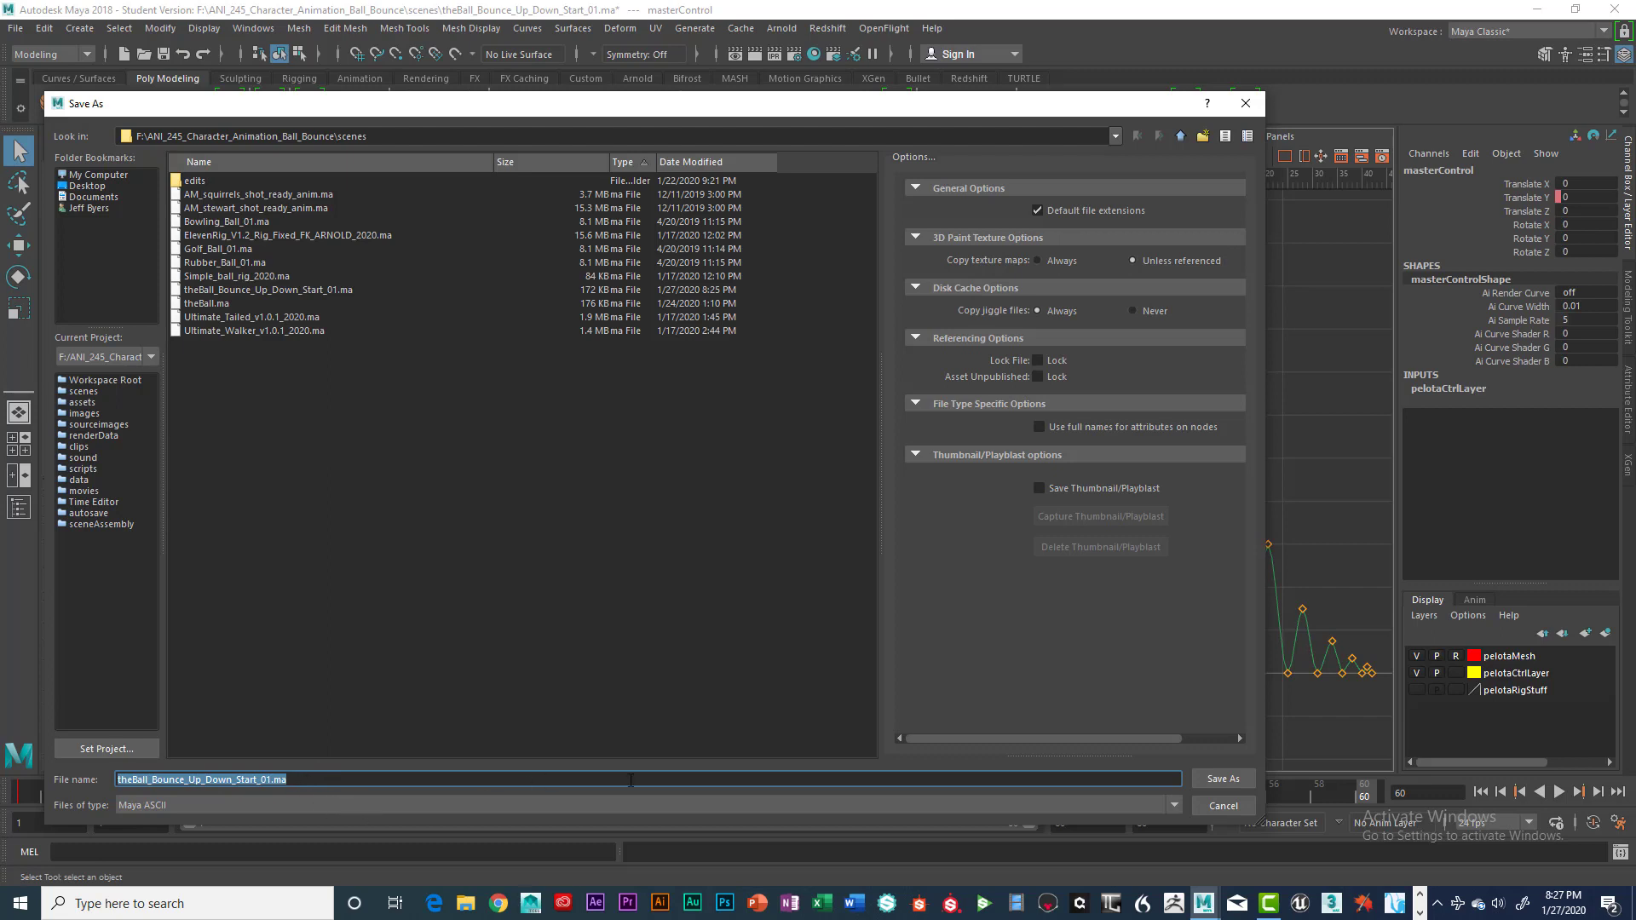
click(1175, 804)
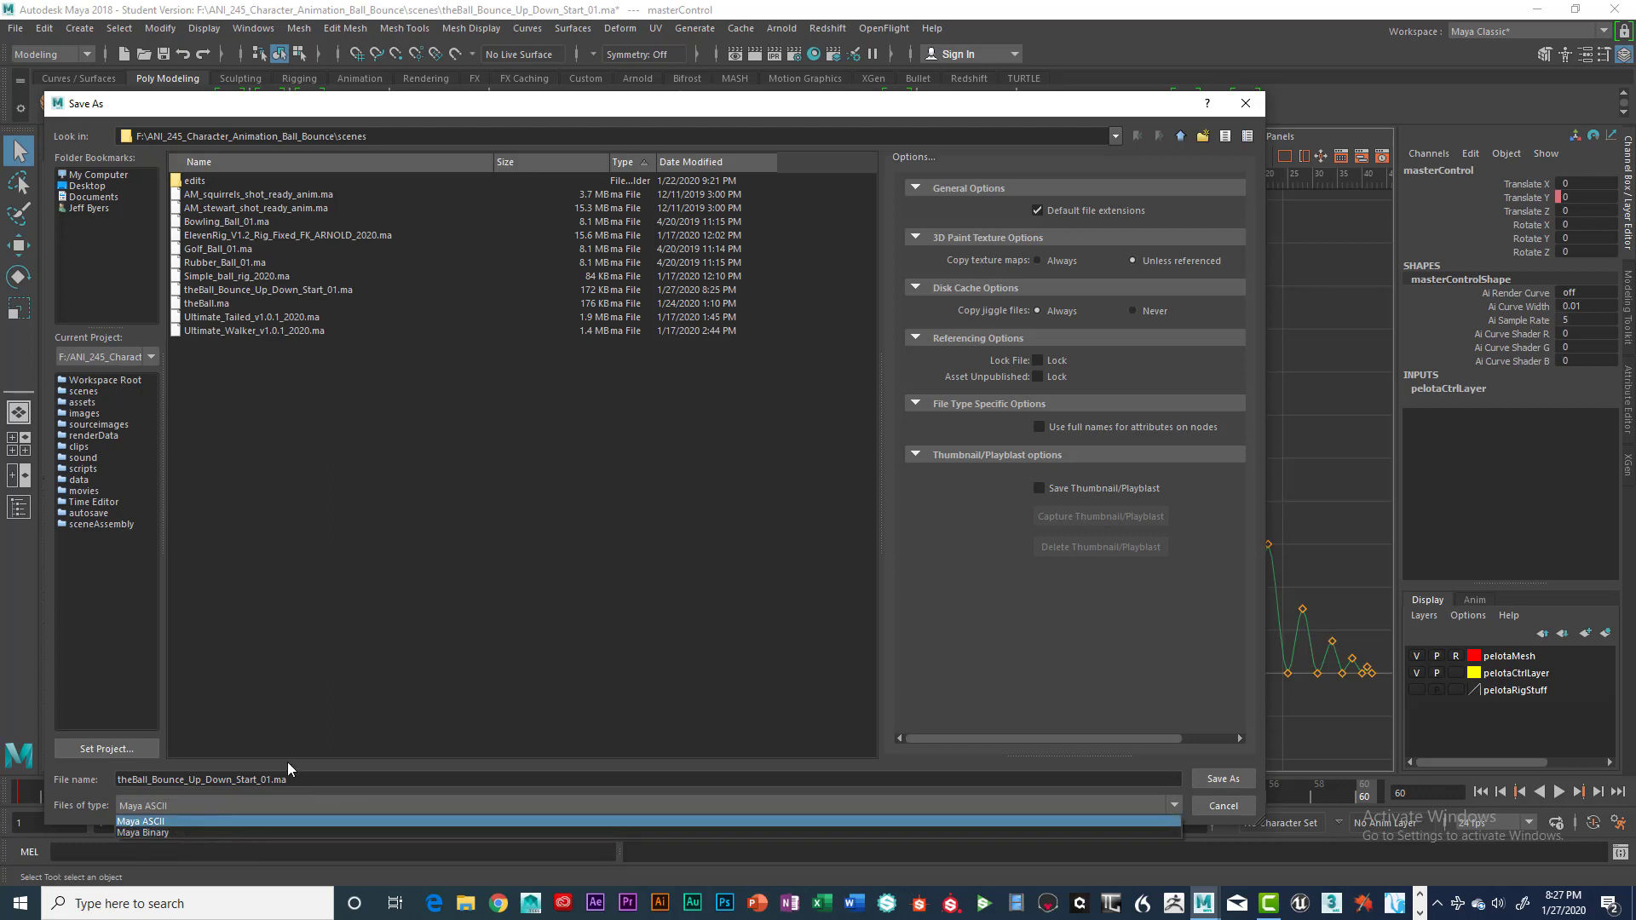
click(308, 775)
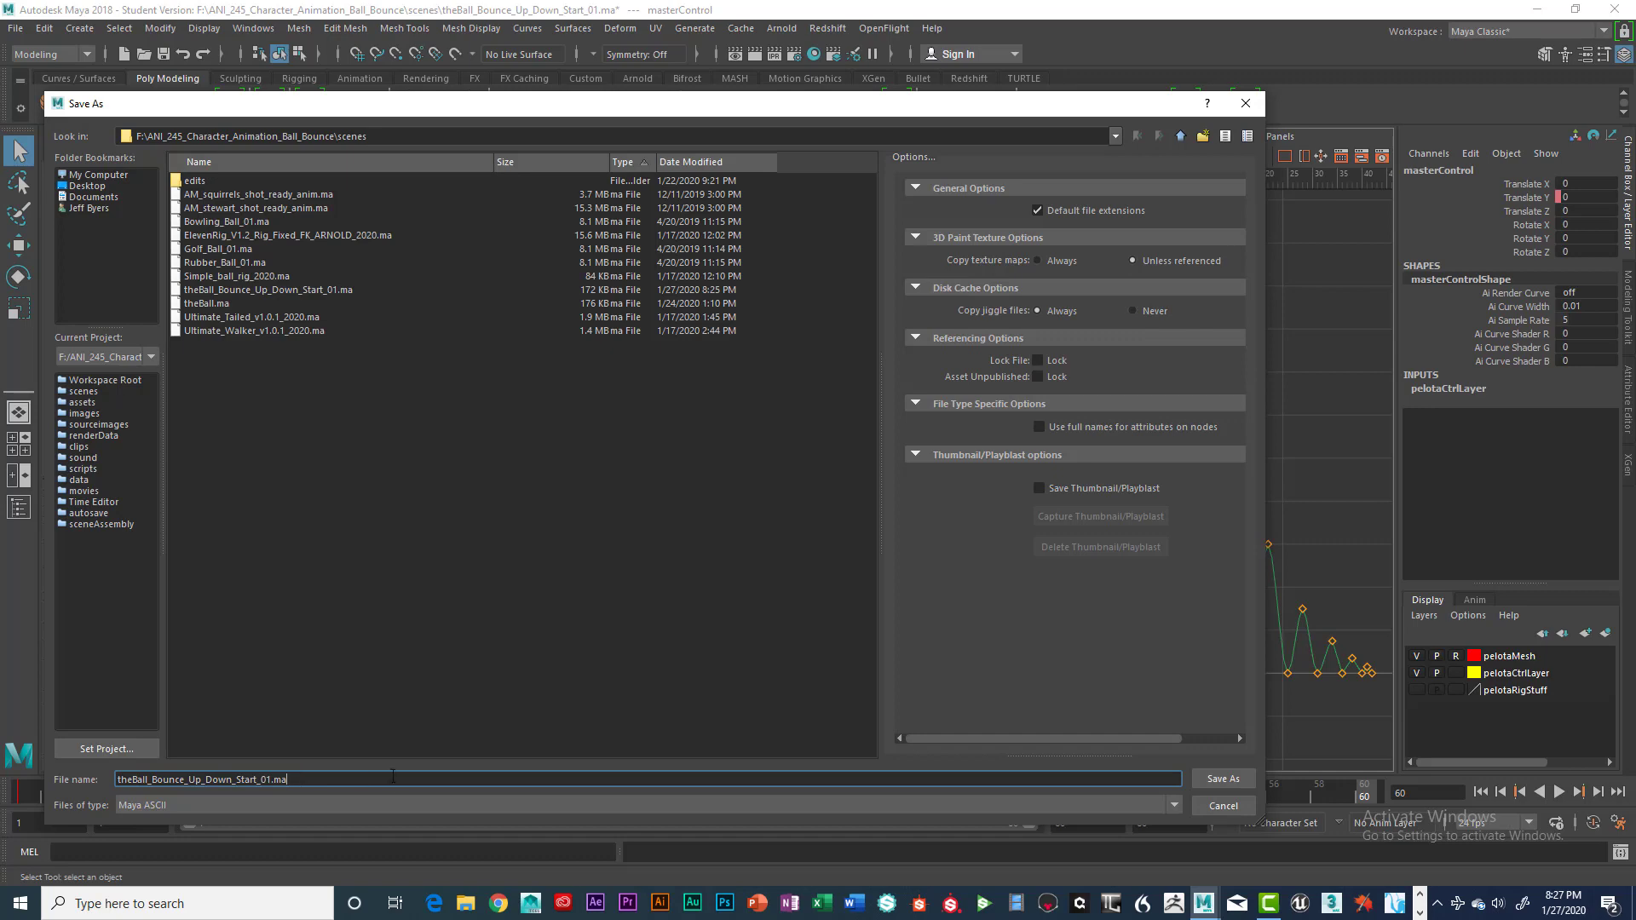
click(1227, 806)
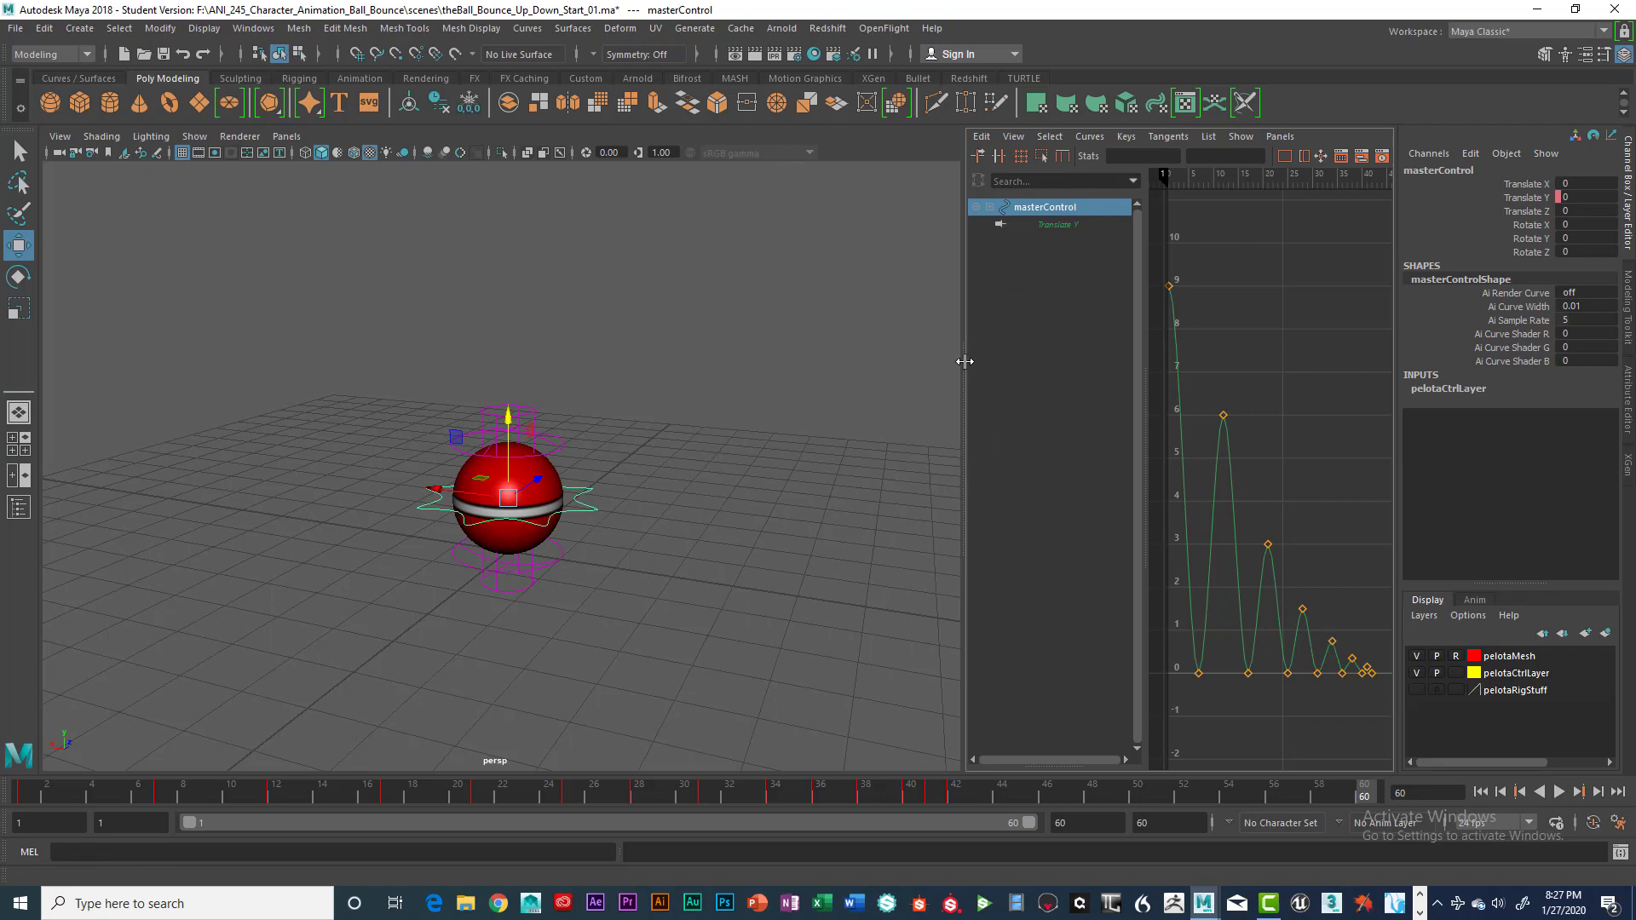
- Enlarge the Graph Editor and apply linear tangents to the Translate Y curve's first ground-contact key at frame 7
drag(965, 361, 364, 367)
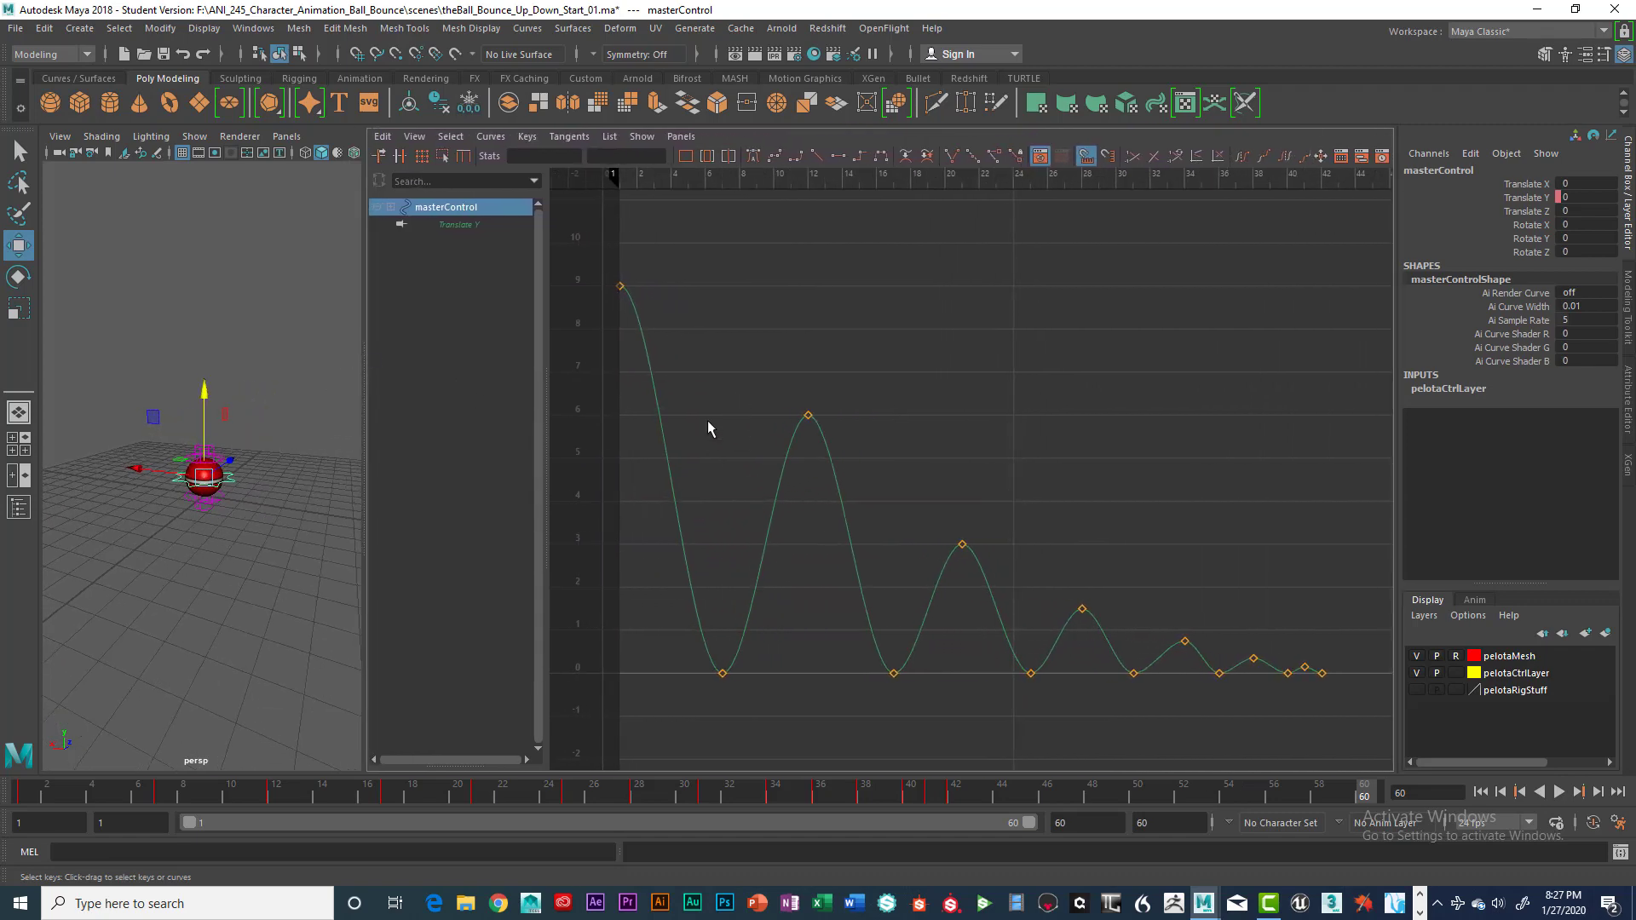
drag(692, 651, 796, 692)
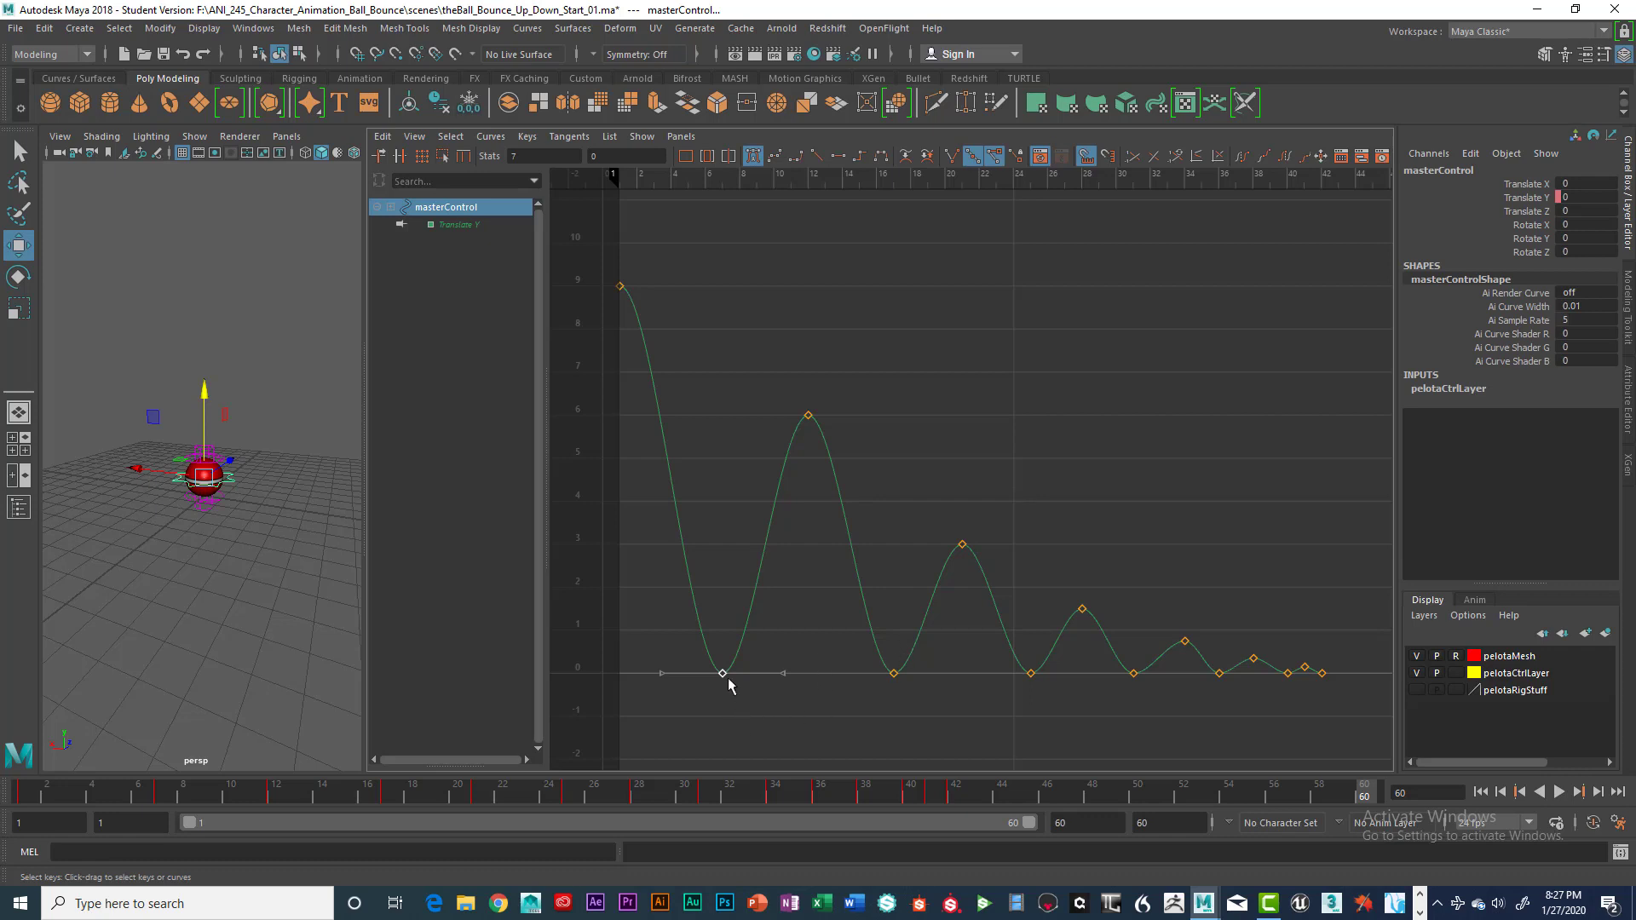
drag(668, 639, 1134, 745)
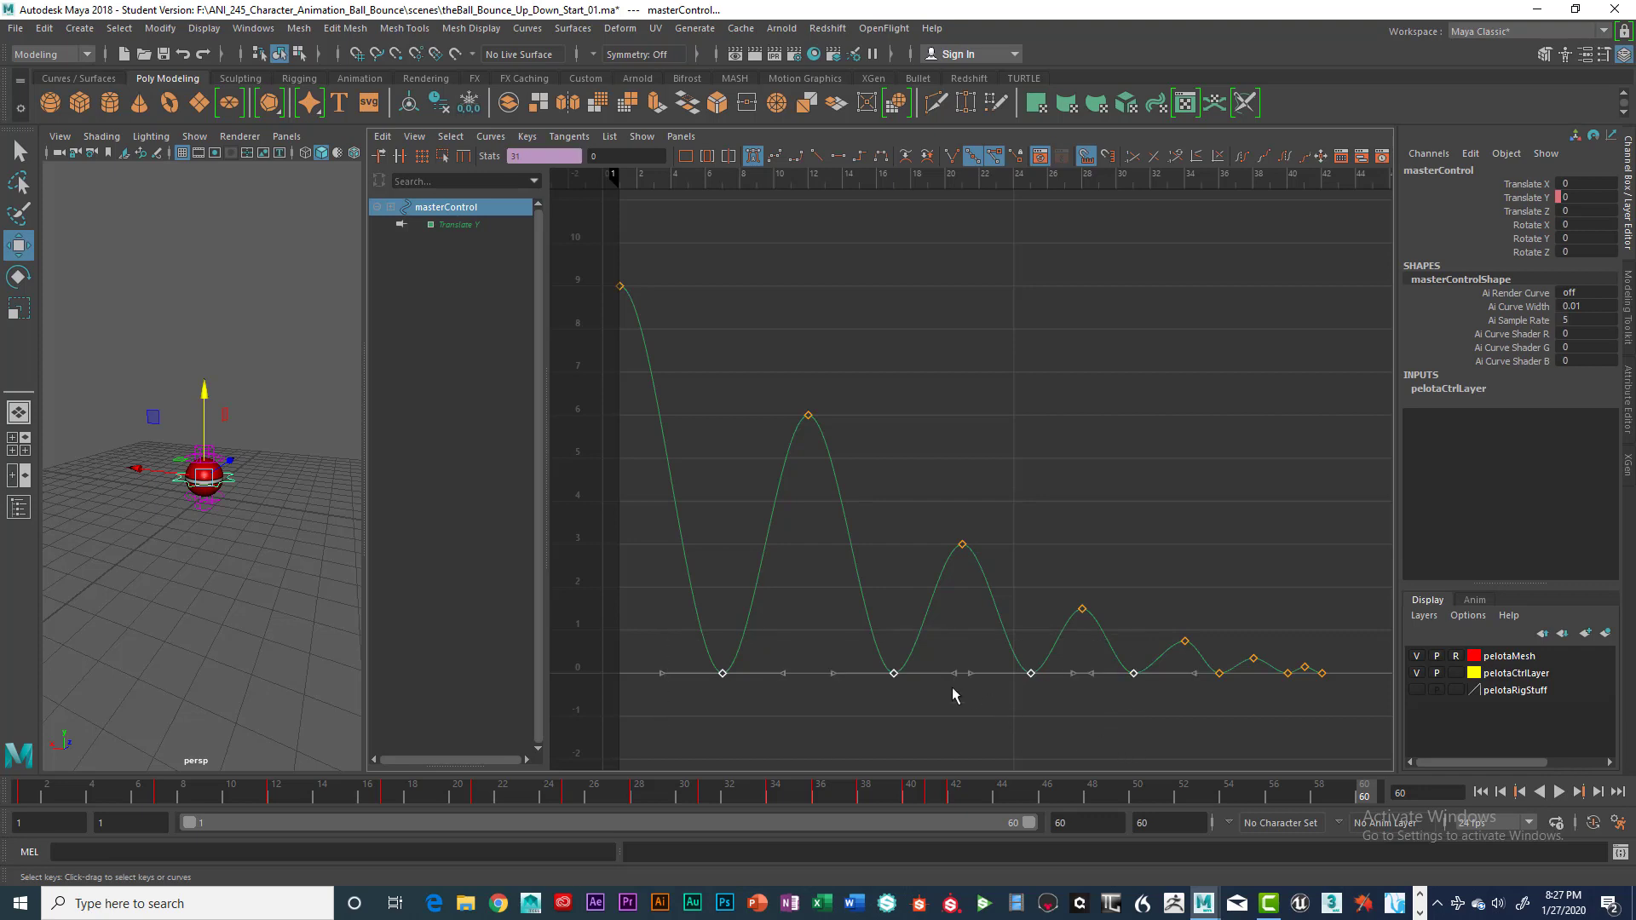
click(940, 697)
drag(675, 697, 1341, 680)
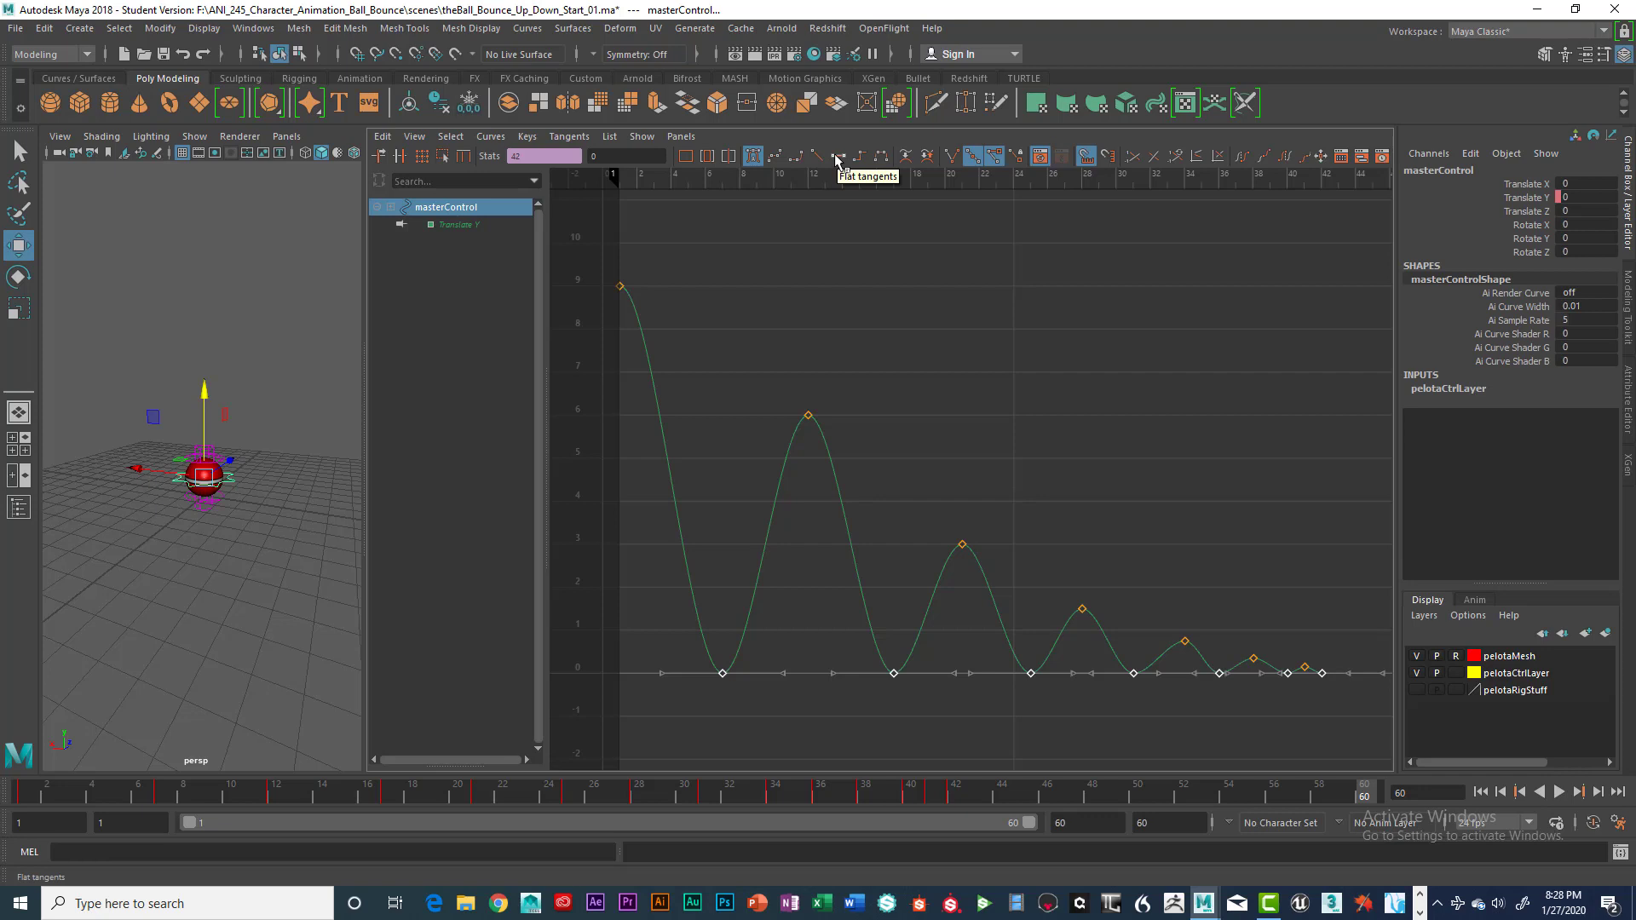
drag(668, 641, 769, 700)
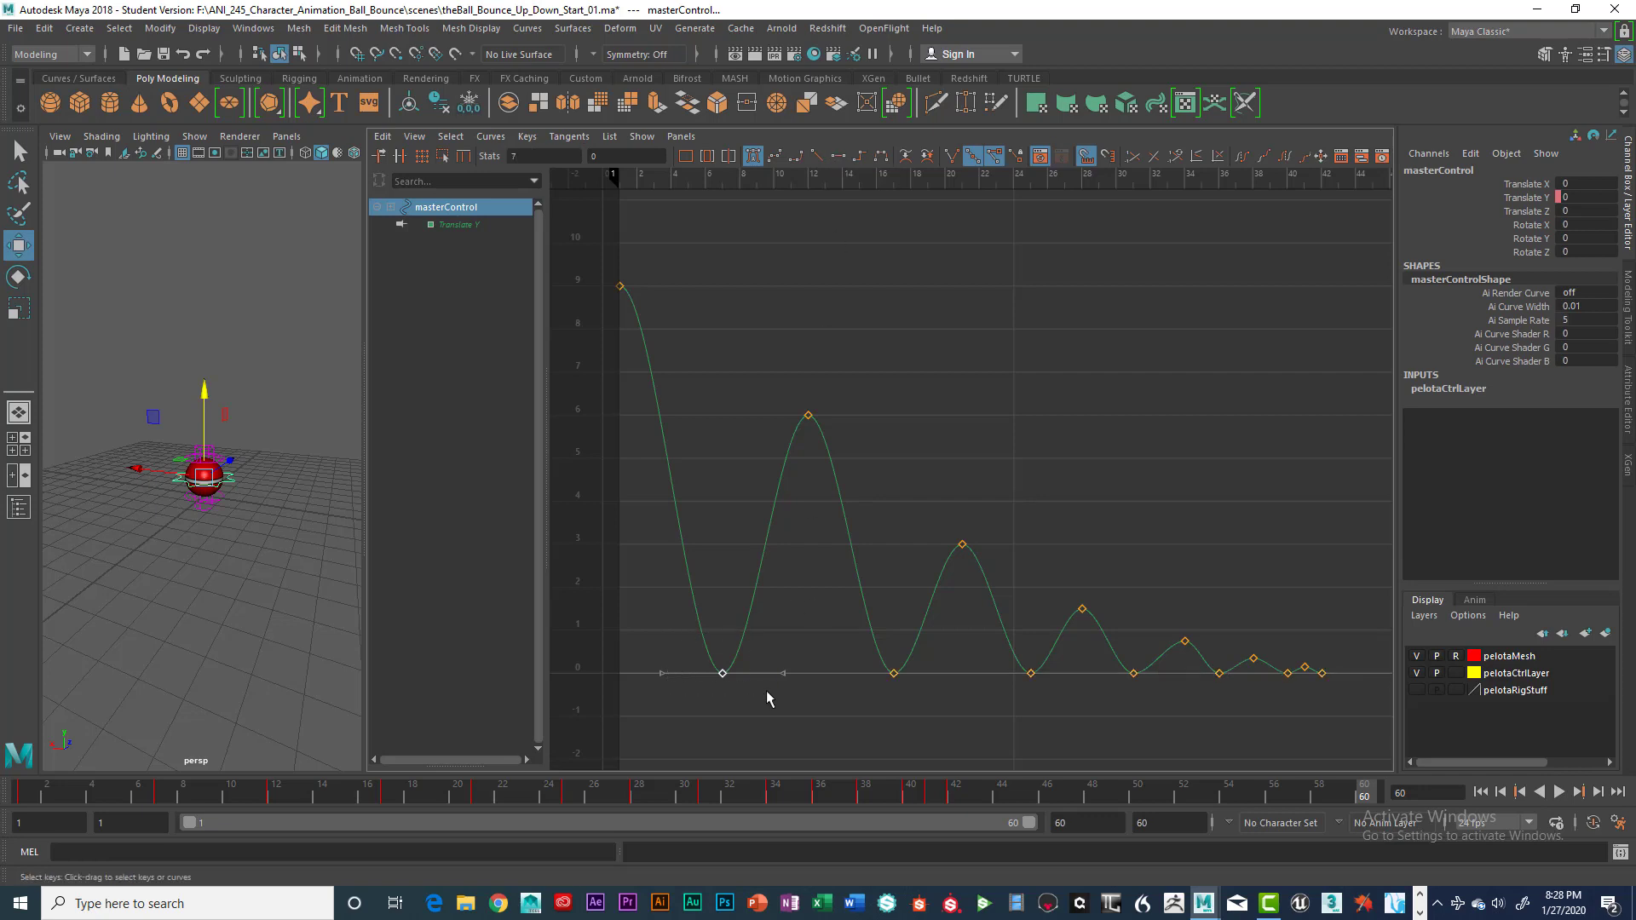
click(840, 158)
click(818, 157)
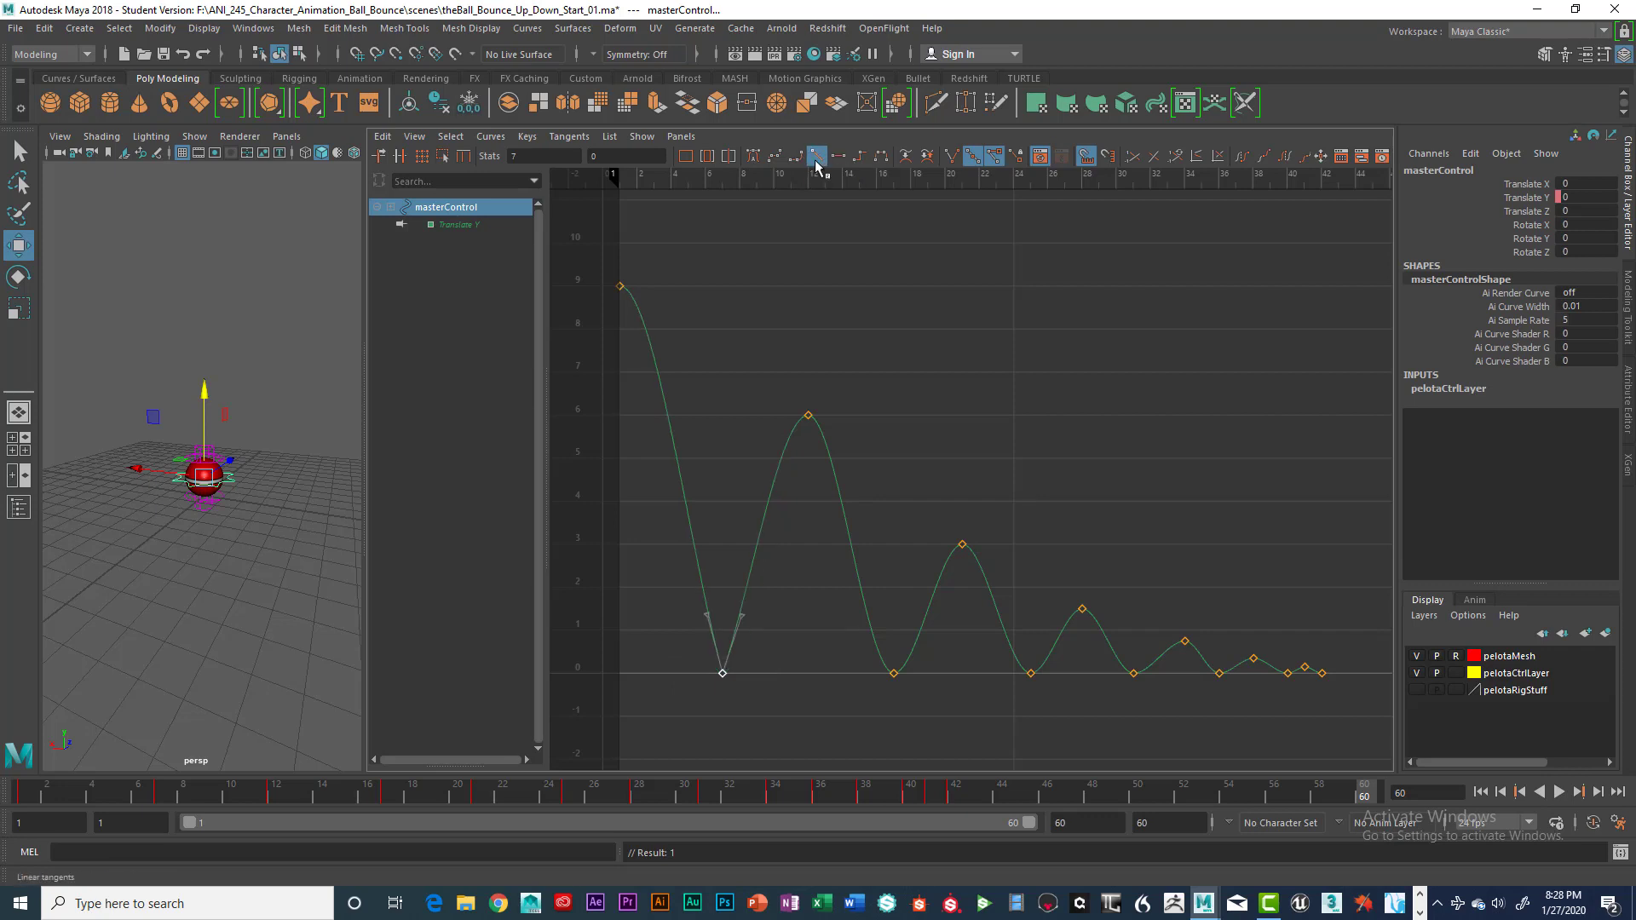
- Examine the tangent handles of the Translate Y curve's peak and ground-contact keys, along with their time and value stats
click(742, 615)
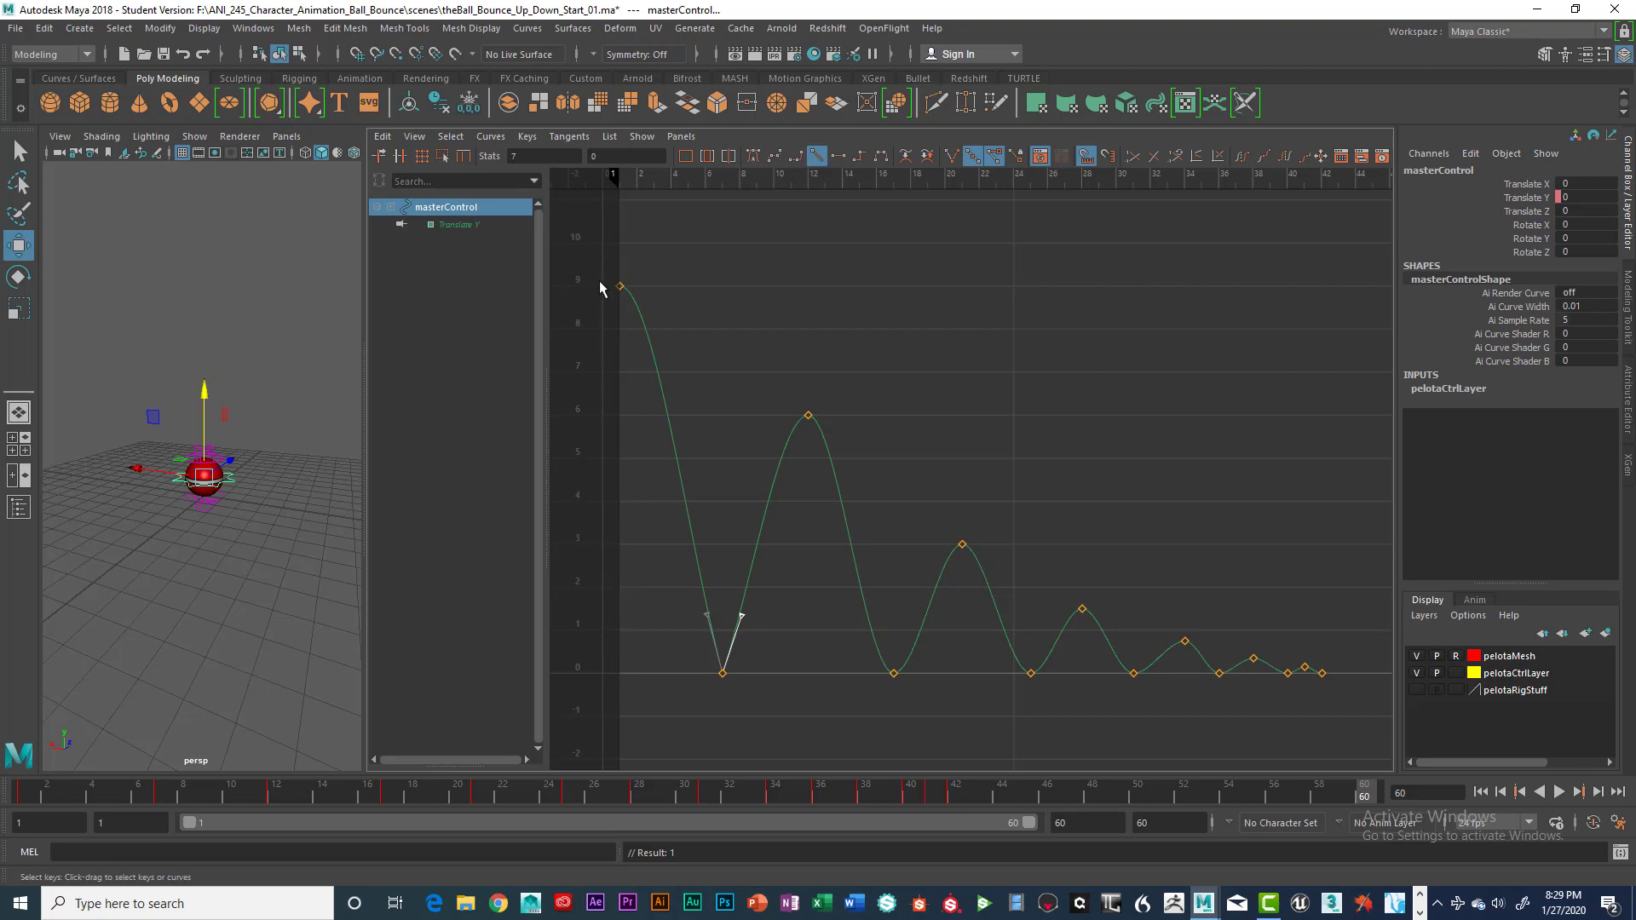
click(809, 416)
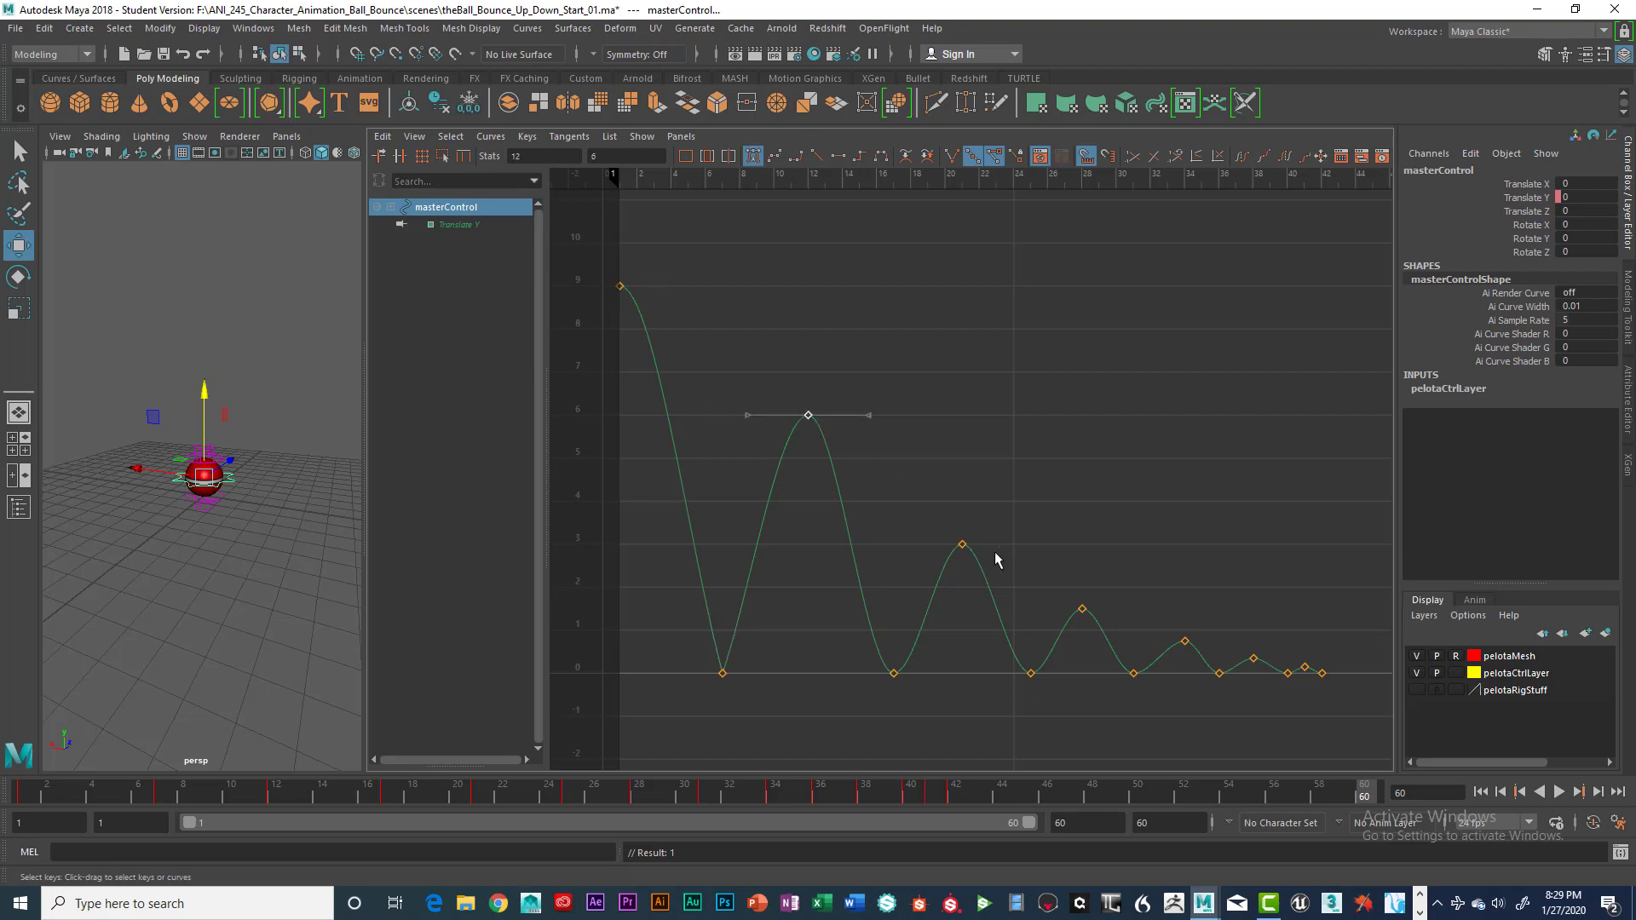
click(962, 545)
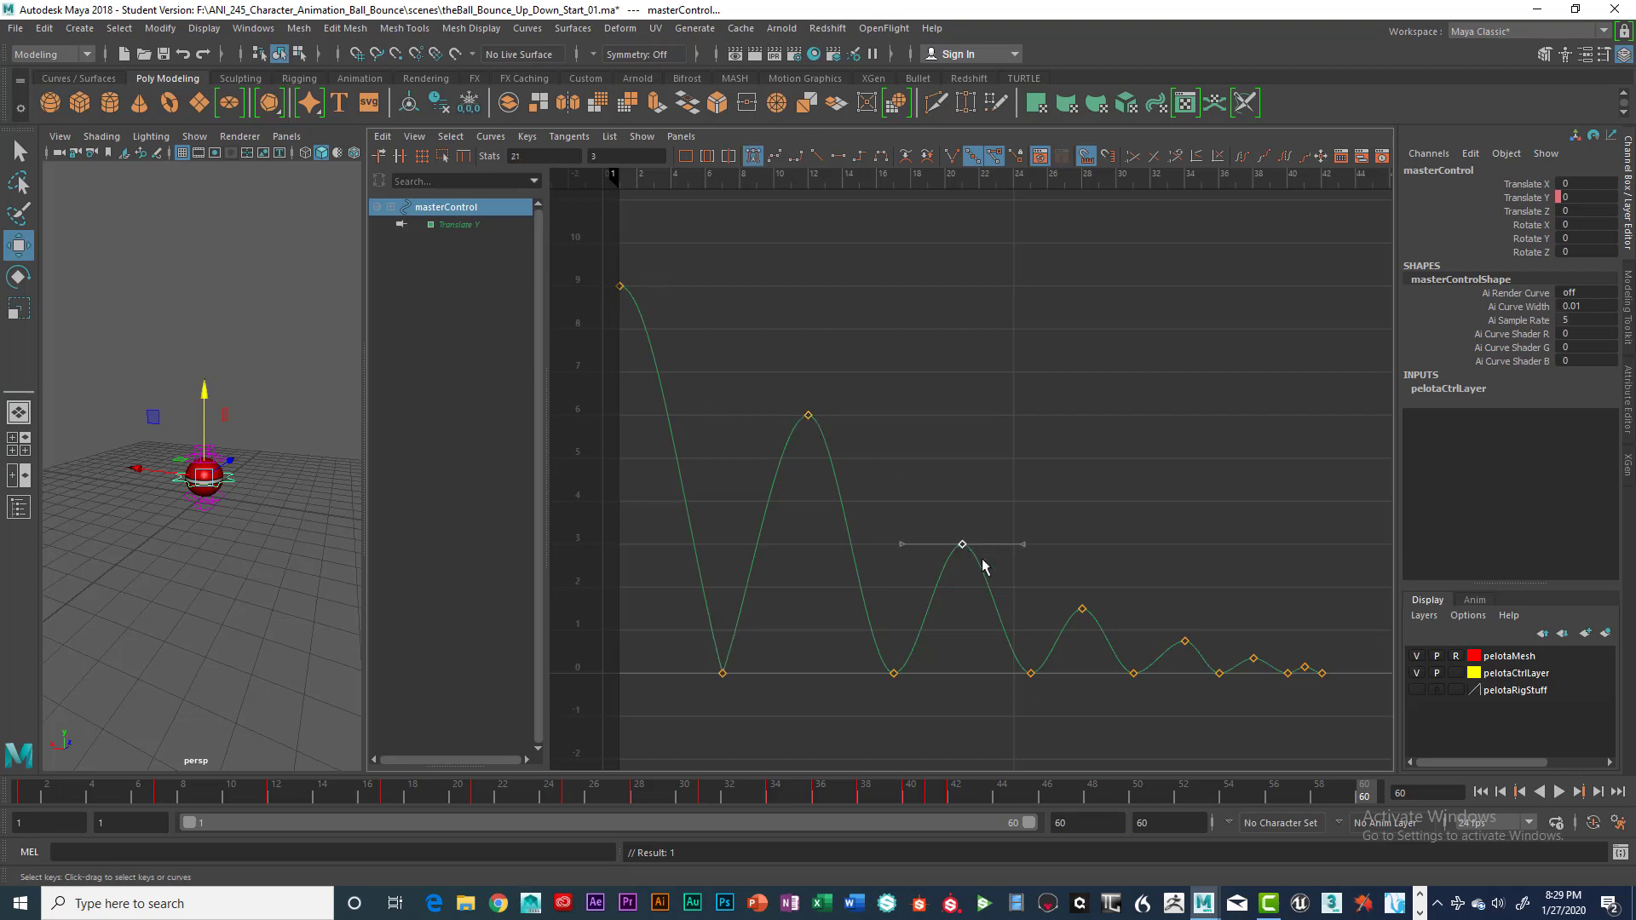
click(1084, 610)
click(723, 670)
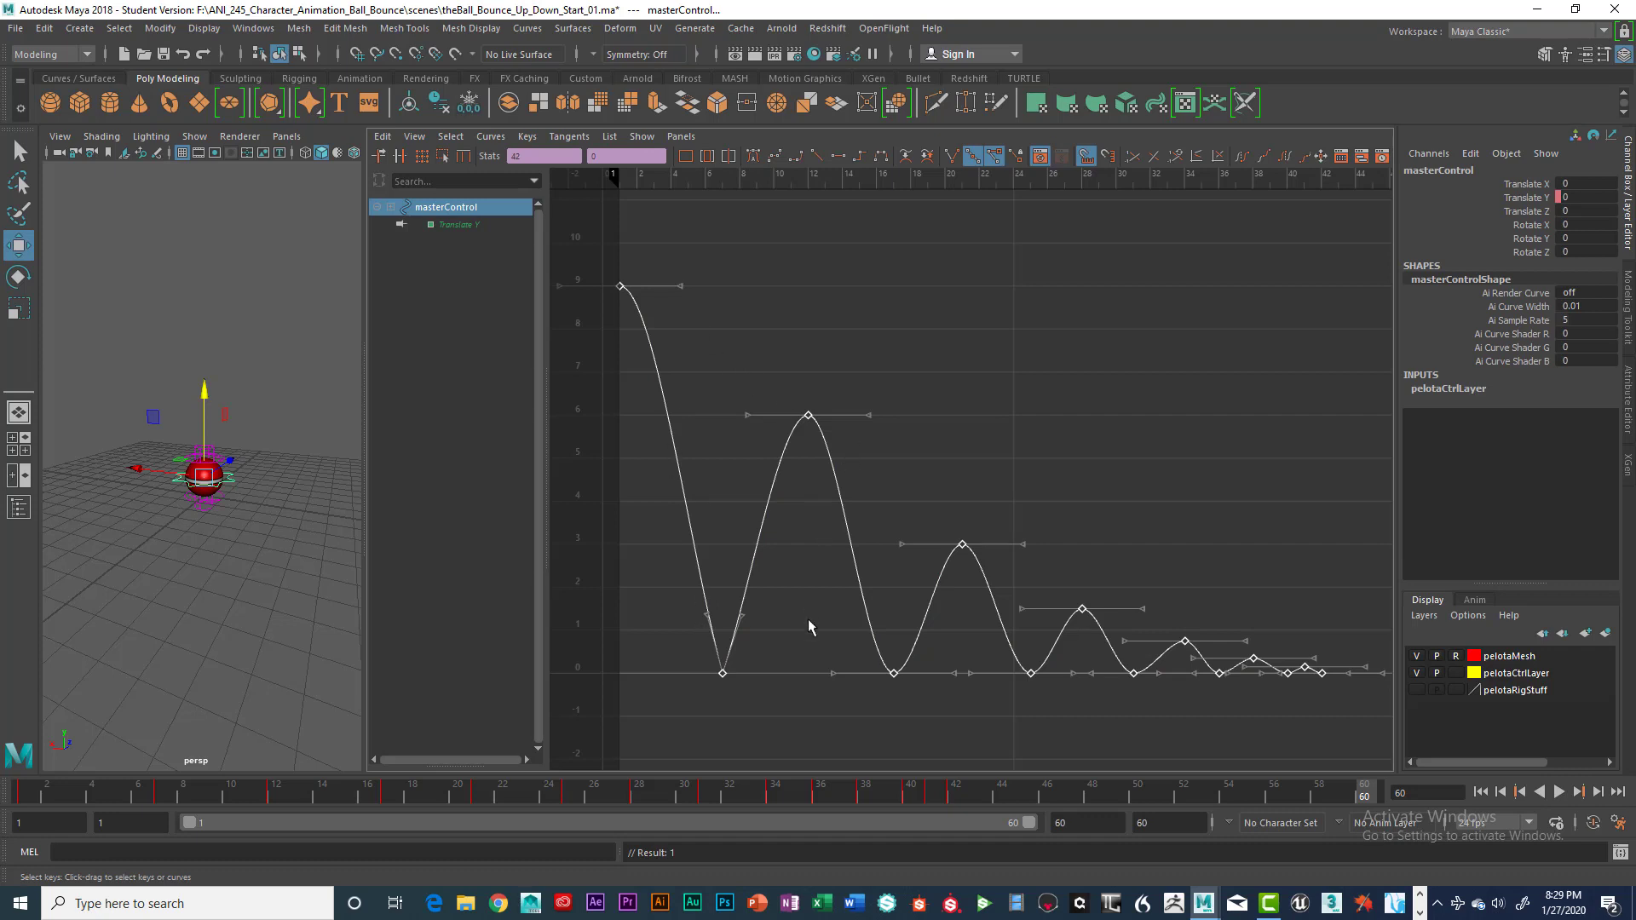
click(724, 676)
click(723, 673)
click(723, 675)
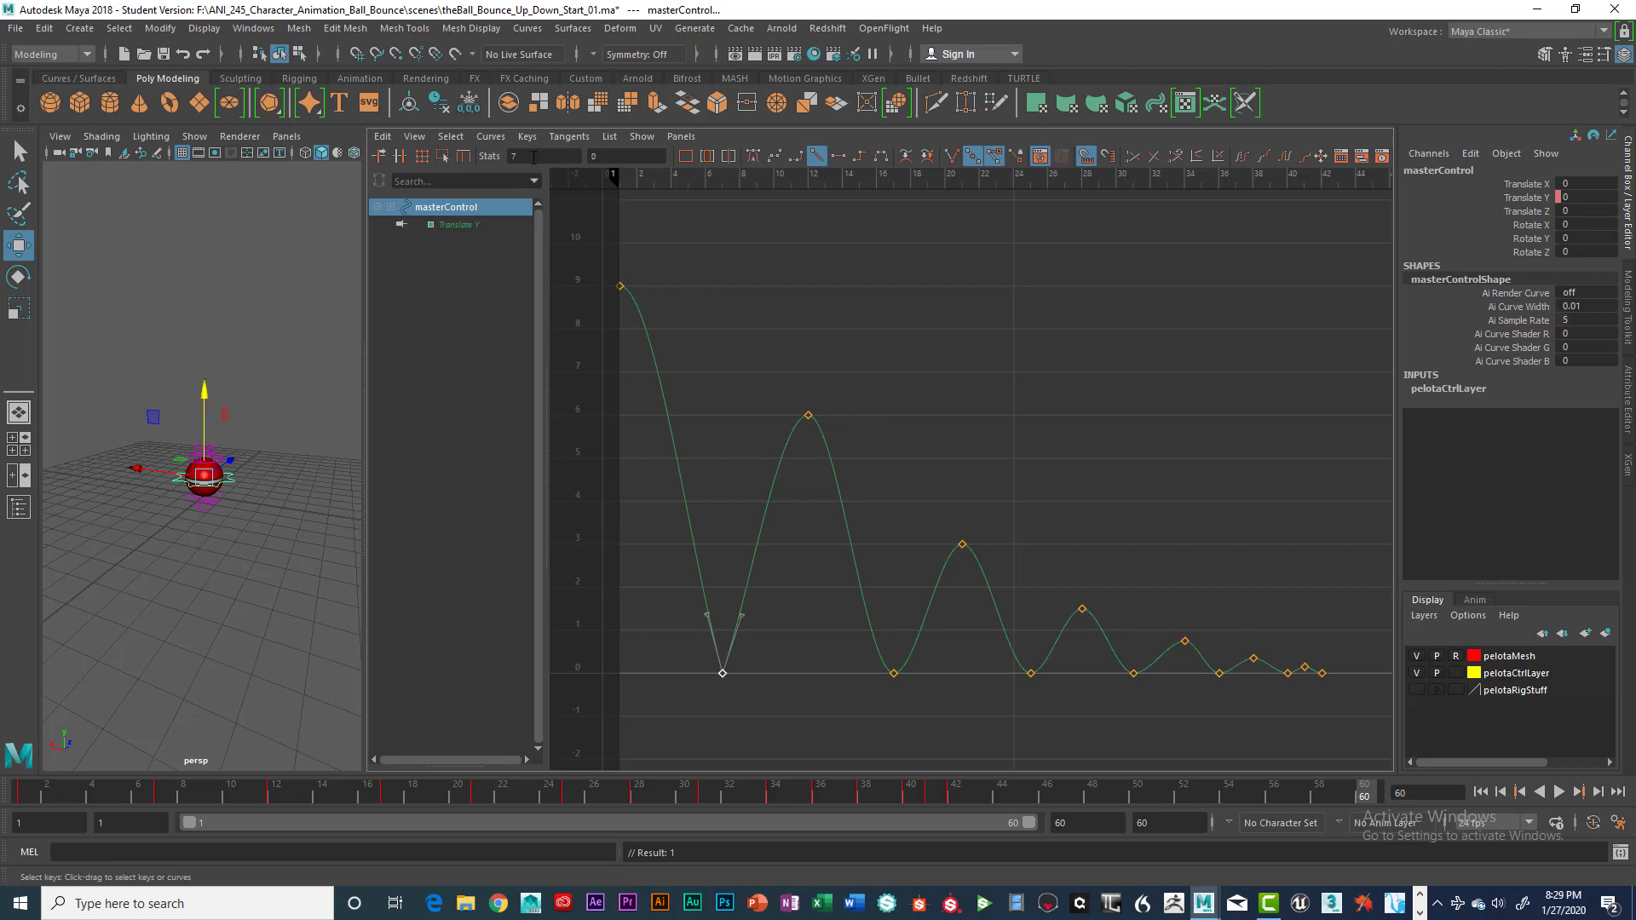
double_click(516, 159)
click(621, 287)
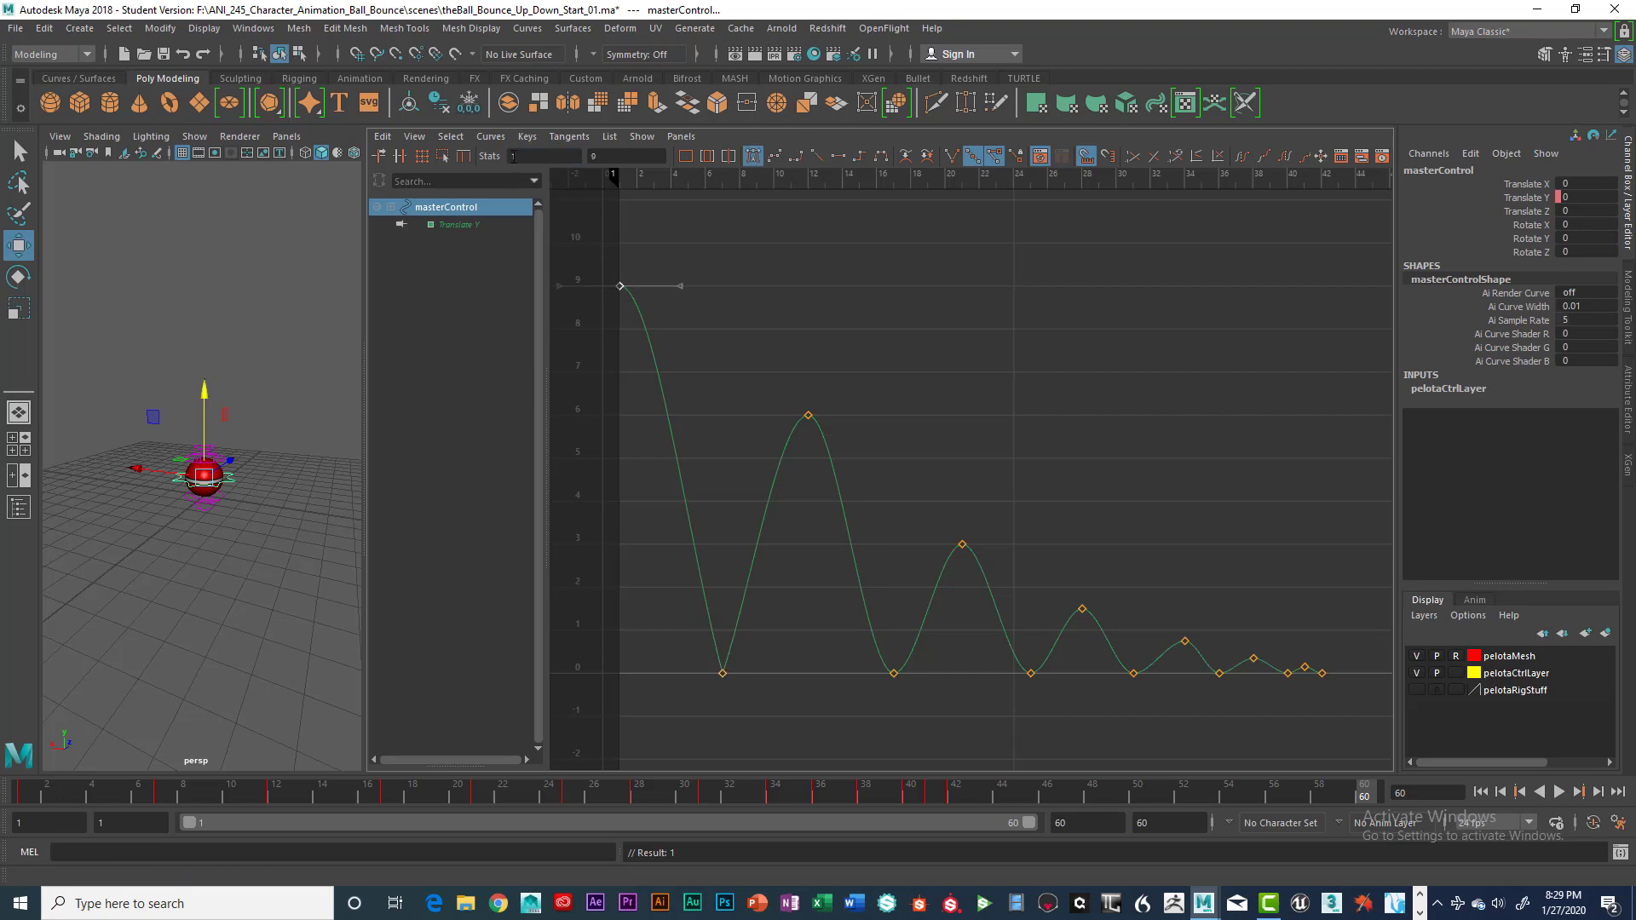
click(723, 673)
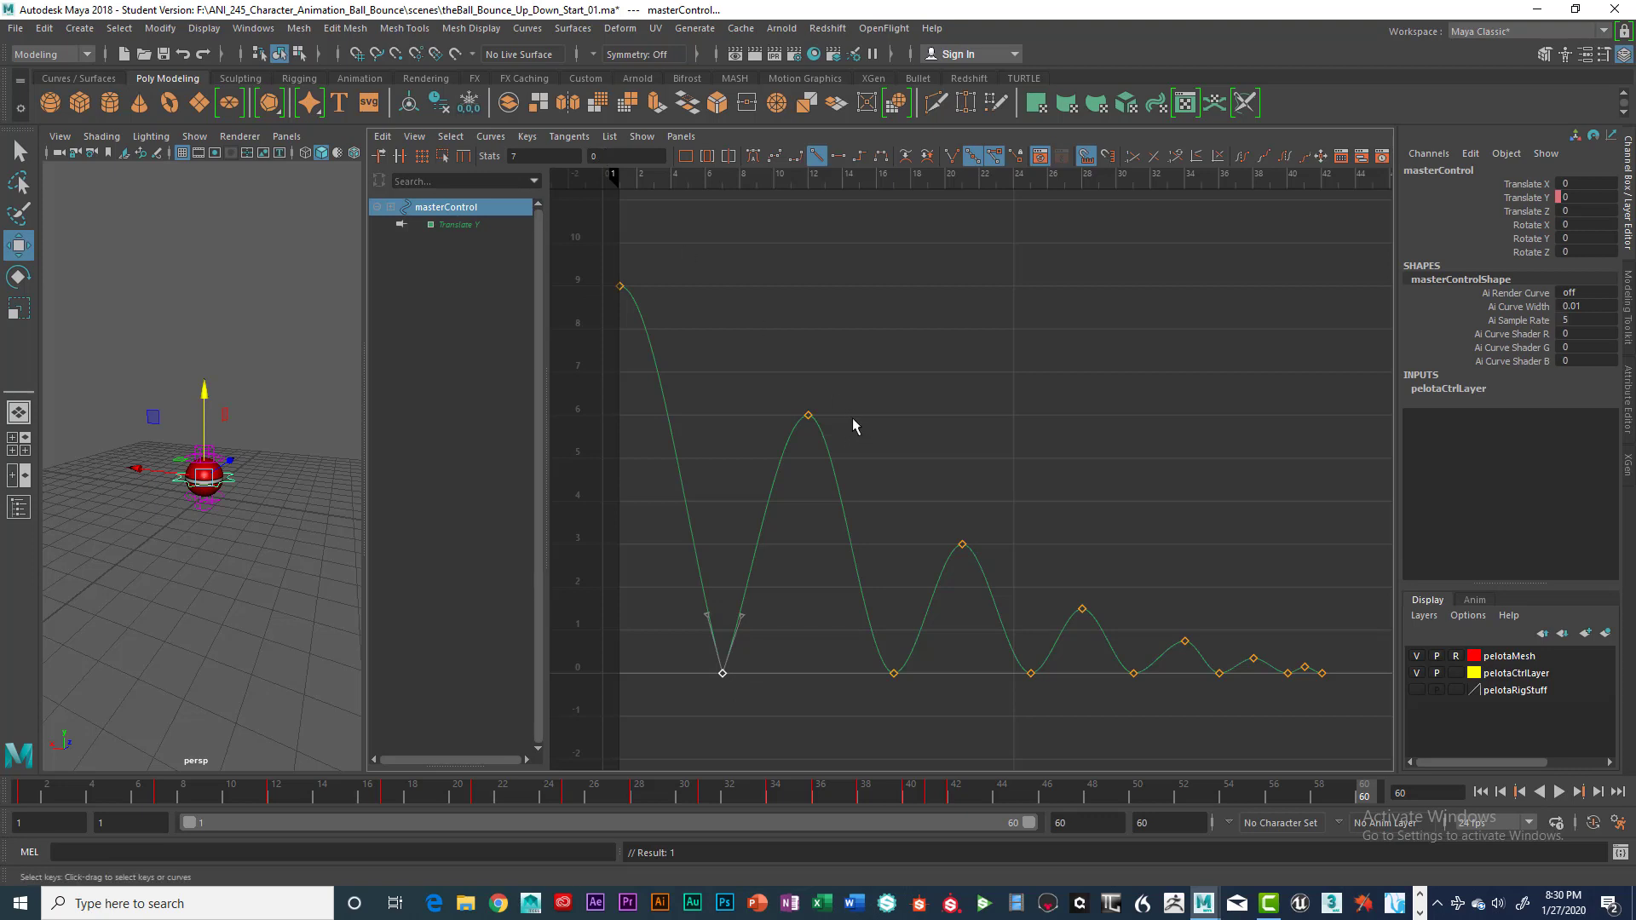
click(808, 415)
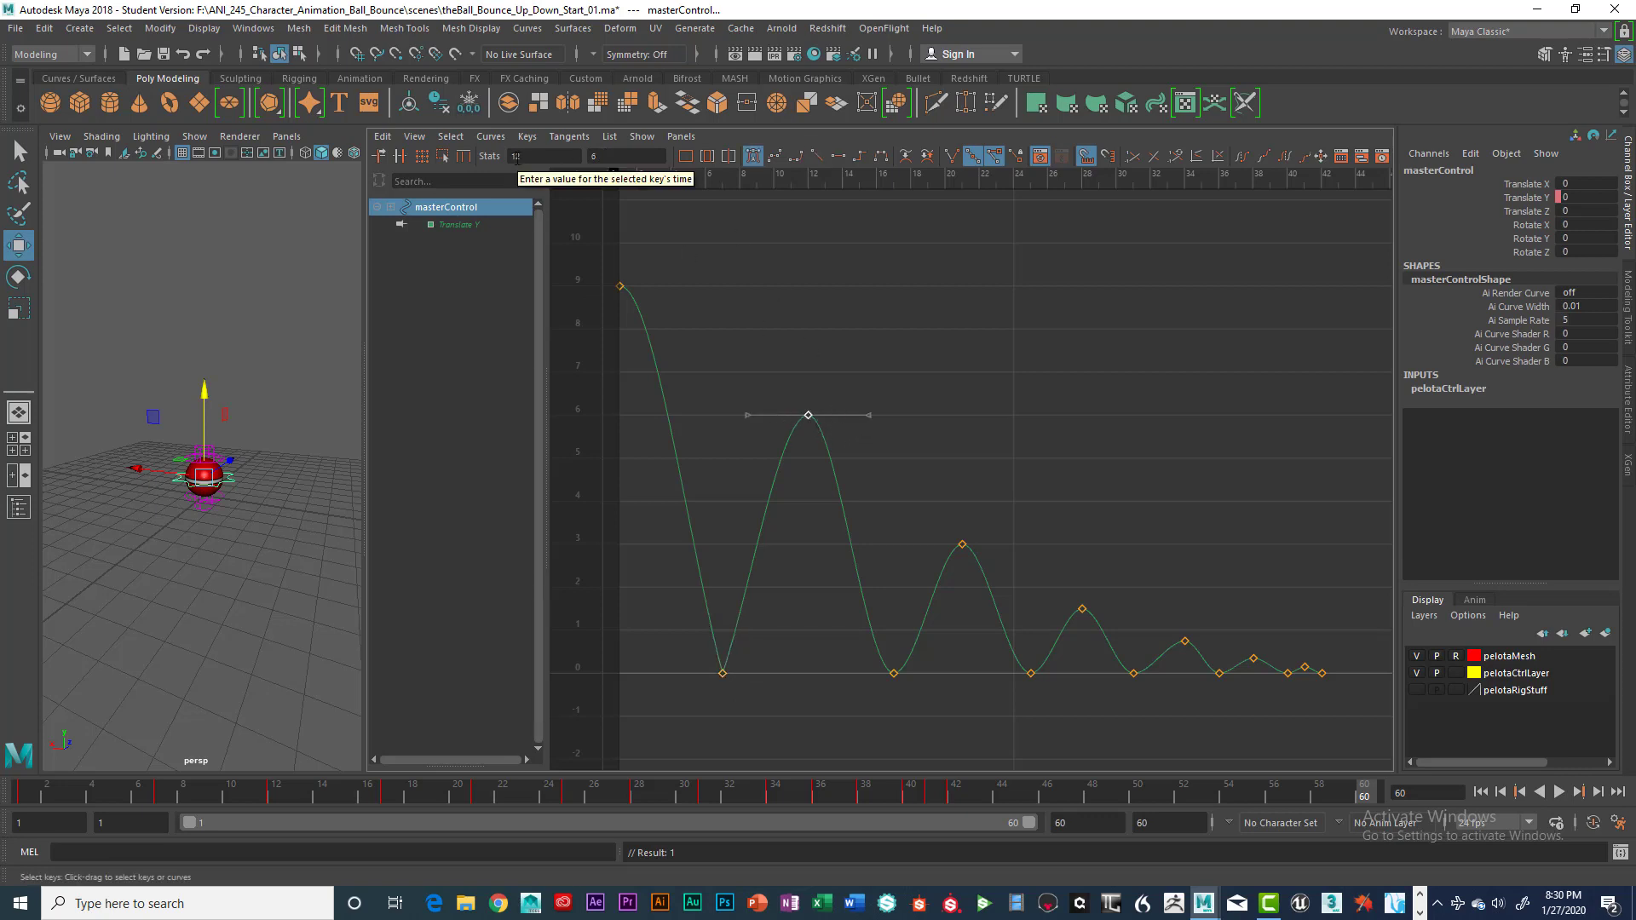
double_click(594, 156)
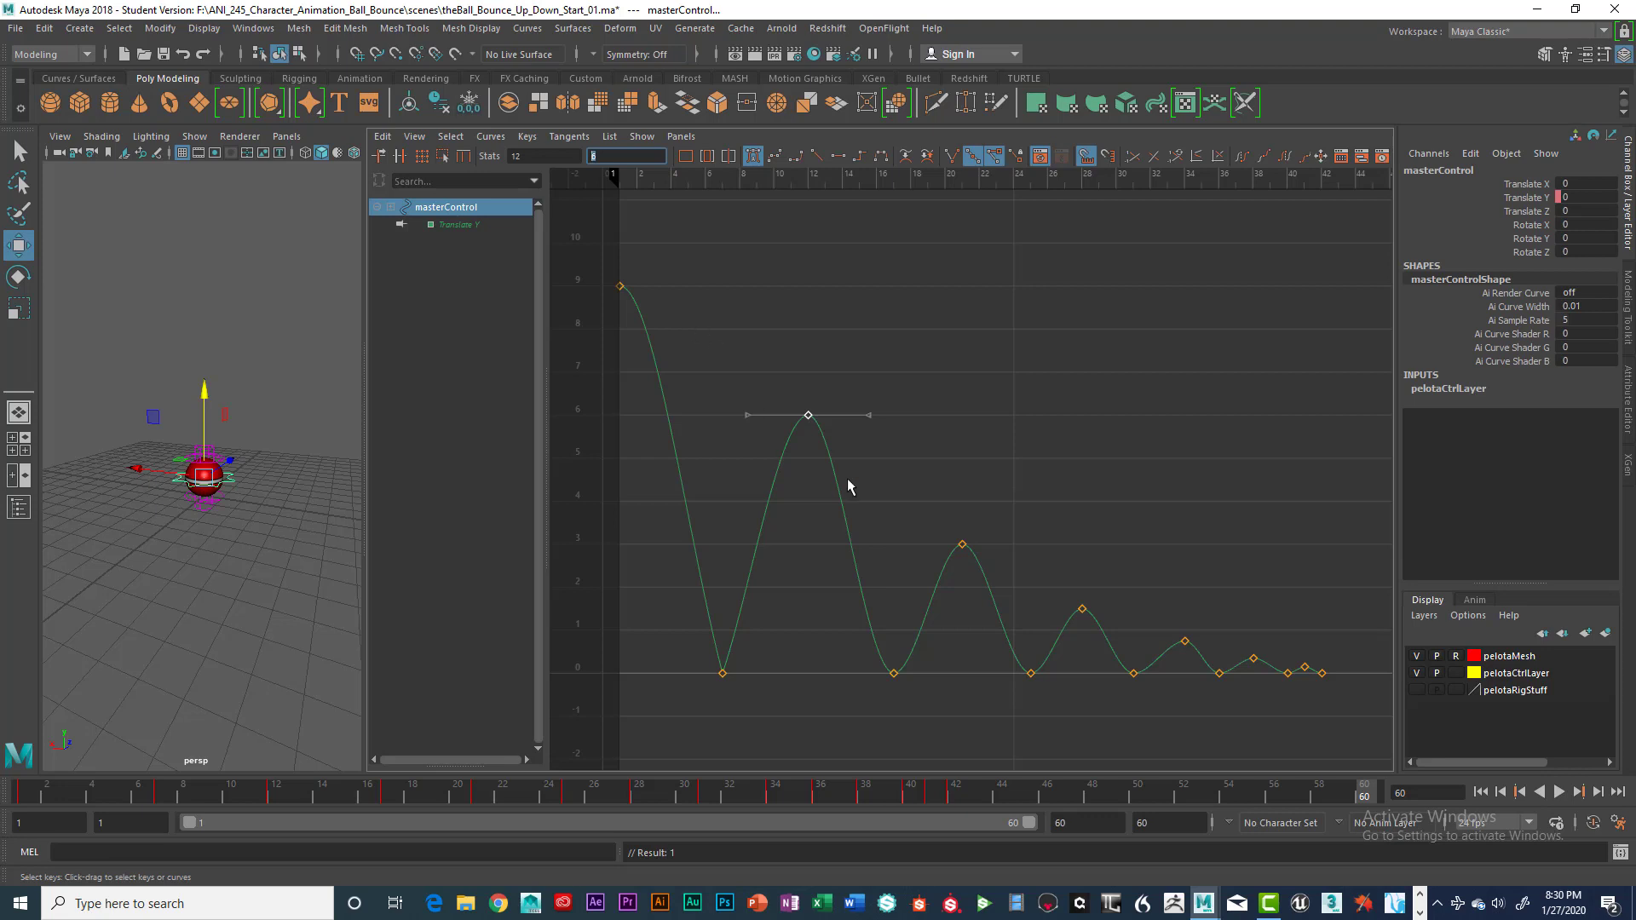
- Apply linear tangents to all remaining ground-contact keys of the Translate Y curve after frame 7
drag(711, 662, 761, 699)
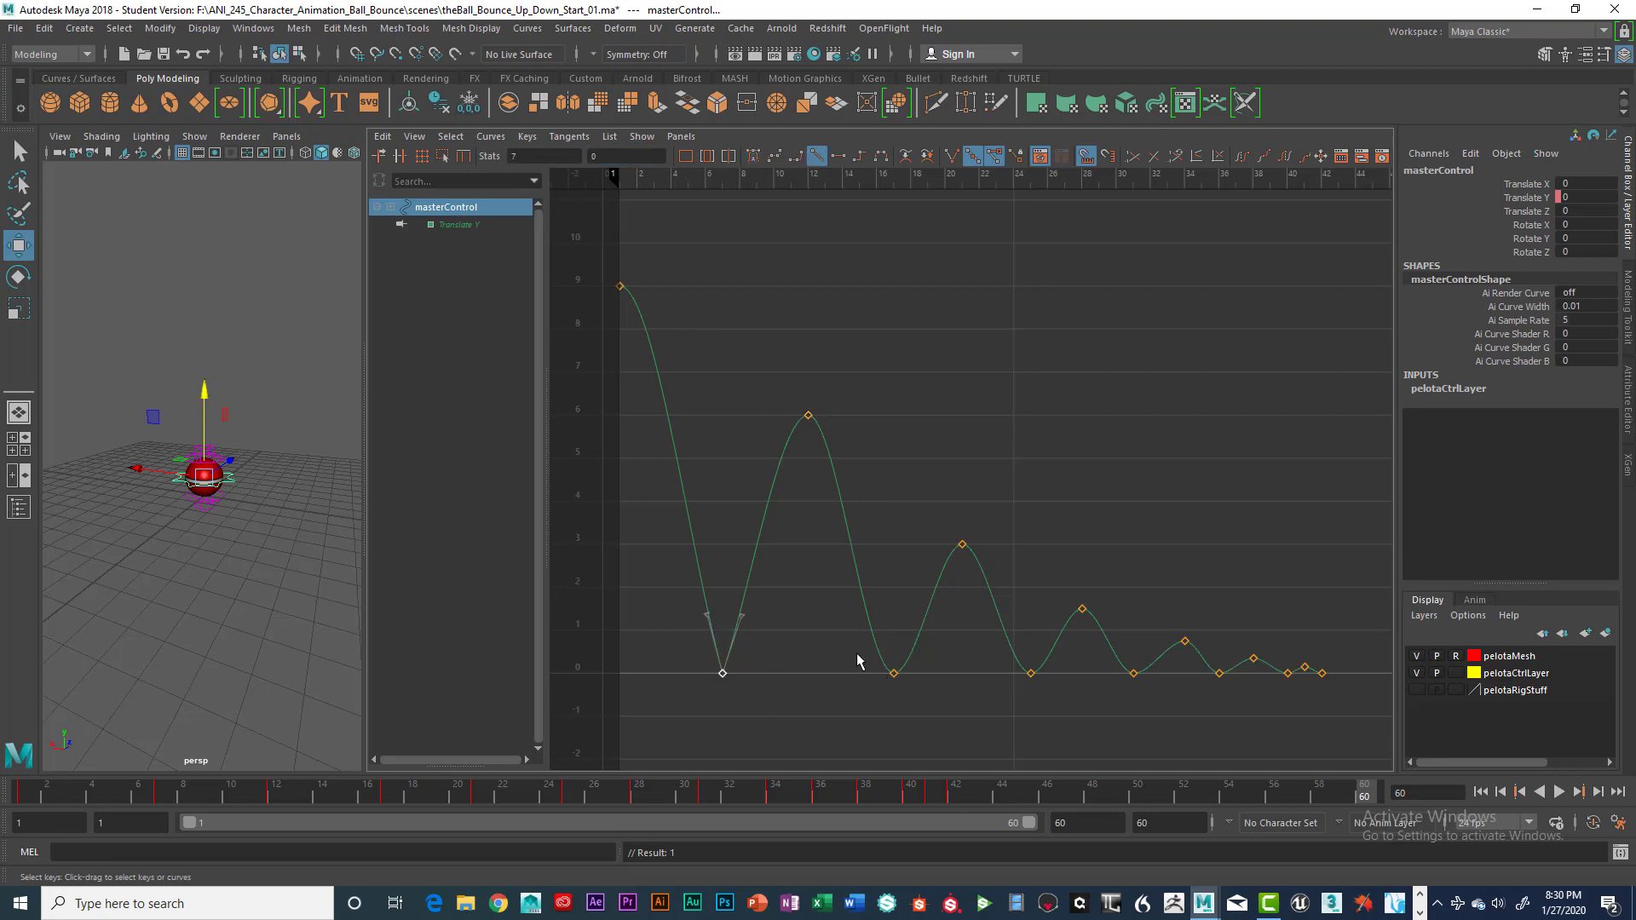
drag(856, 661, 1294, 750)
click(1257, 740)
drag(830, 720, 1345, 668)
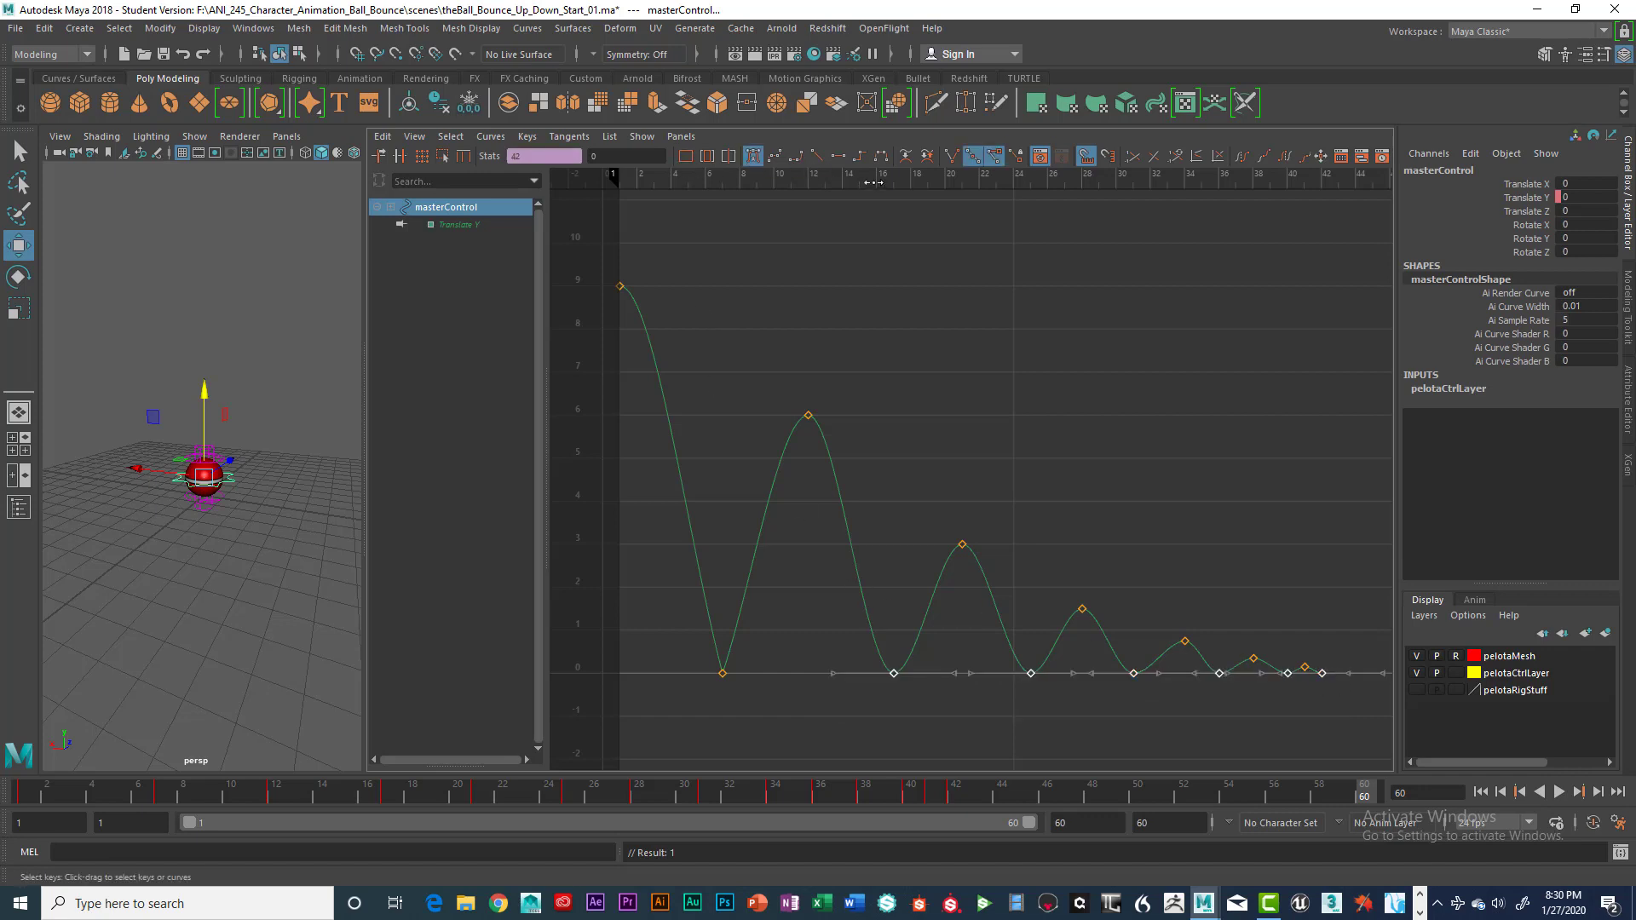
click(817, 157)
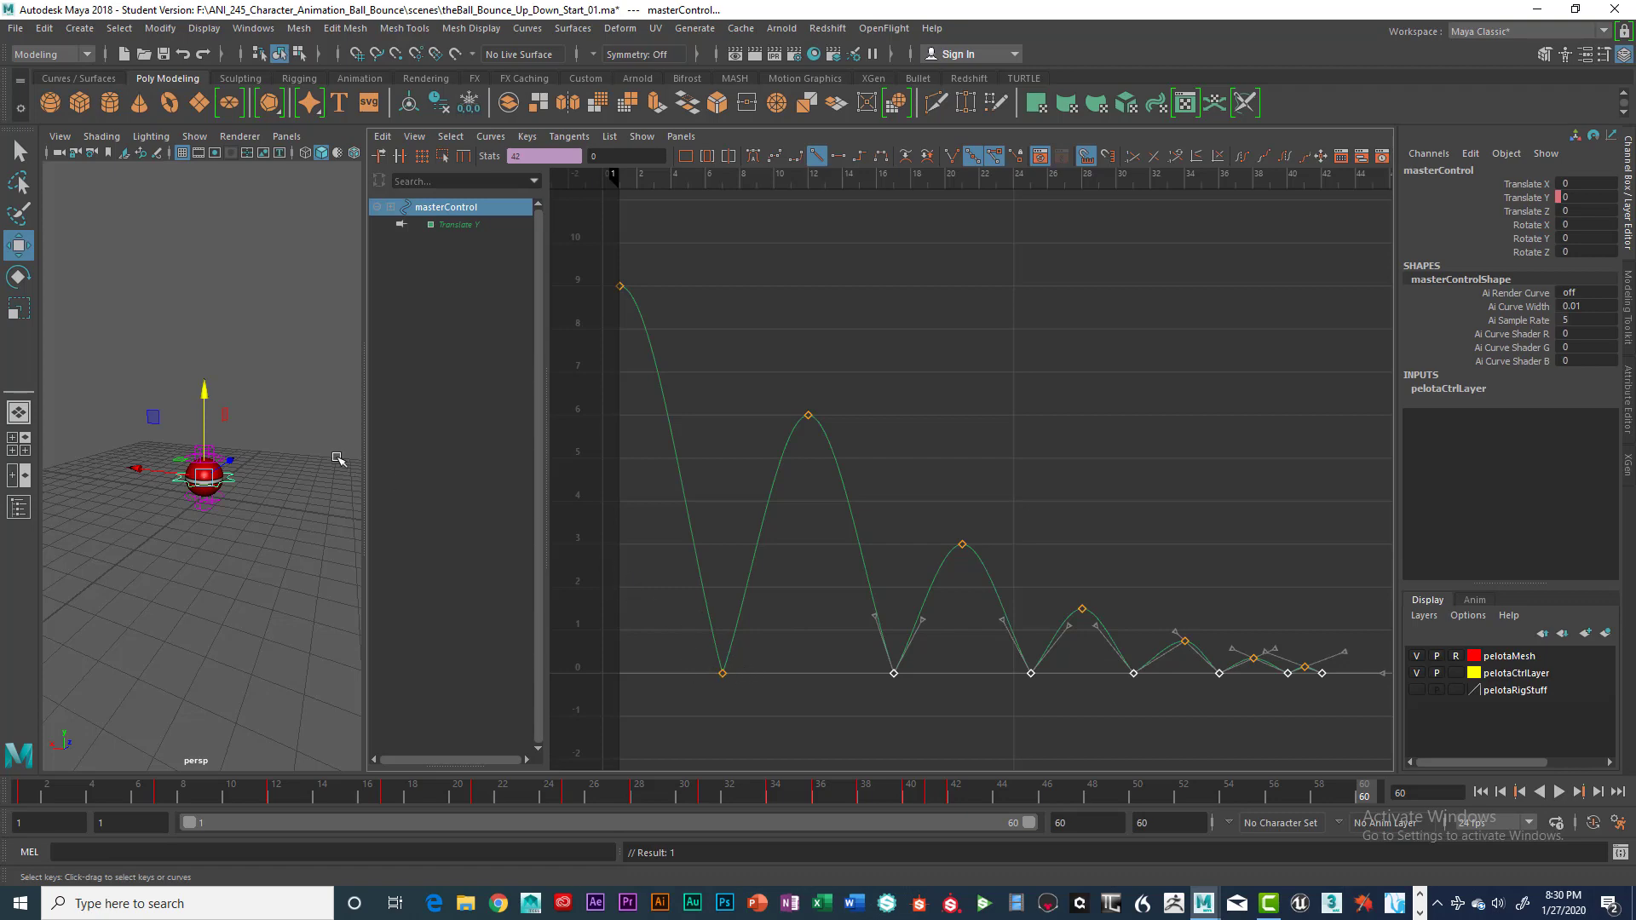
- Enlarge the perspective view, play back the ball bounce several times from frame 1, and return to frame 1
drag(362, 386, 1057, 396)
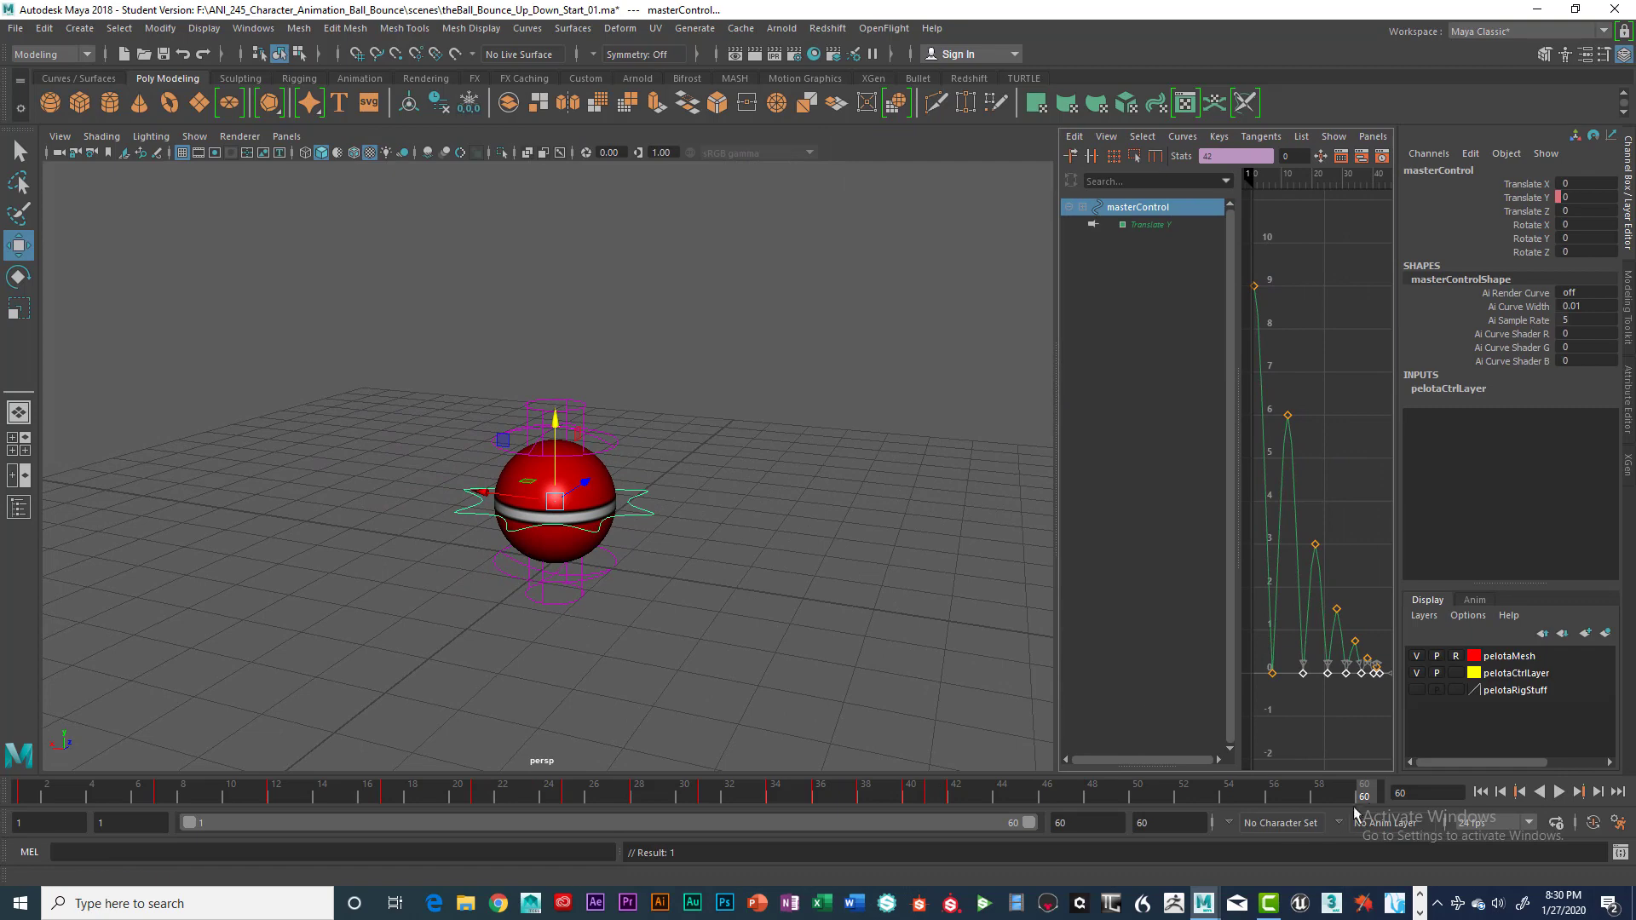
click(1482, 792)
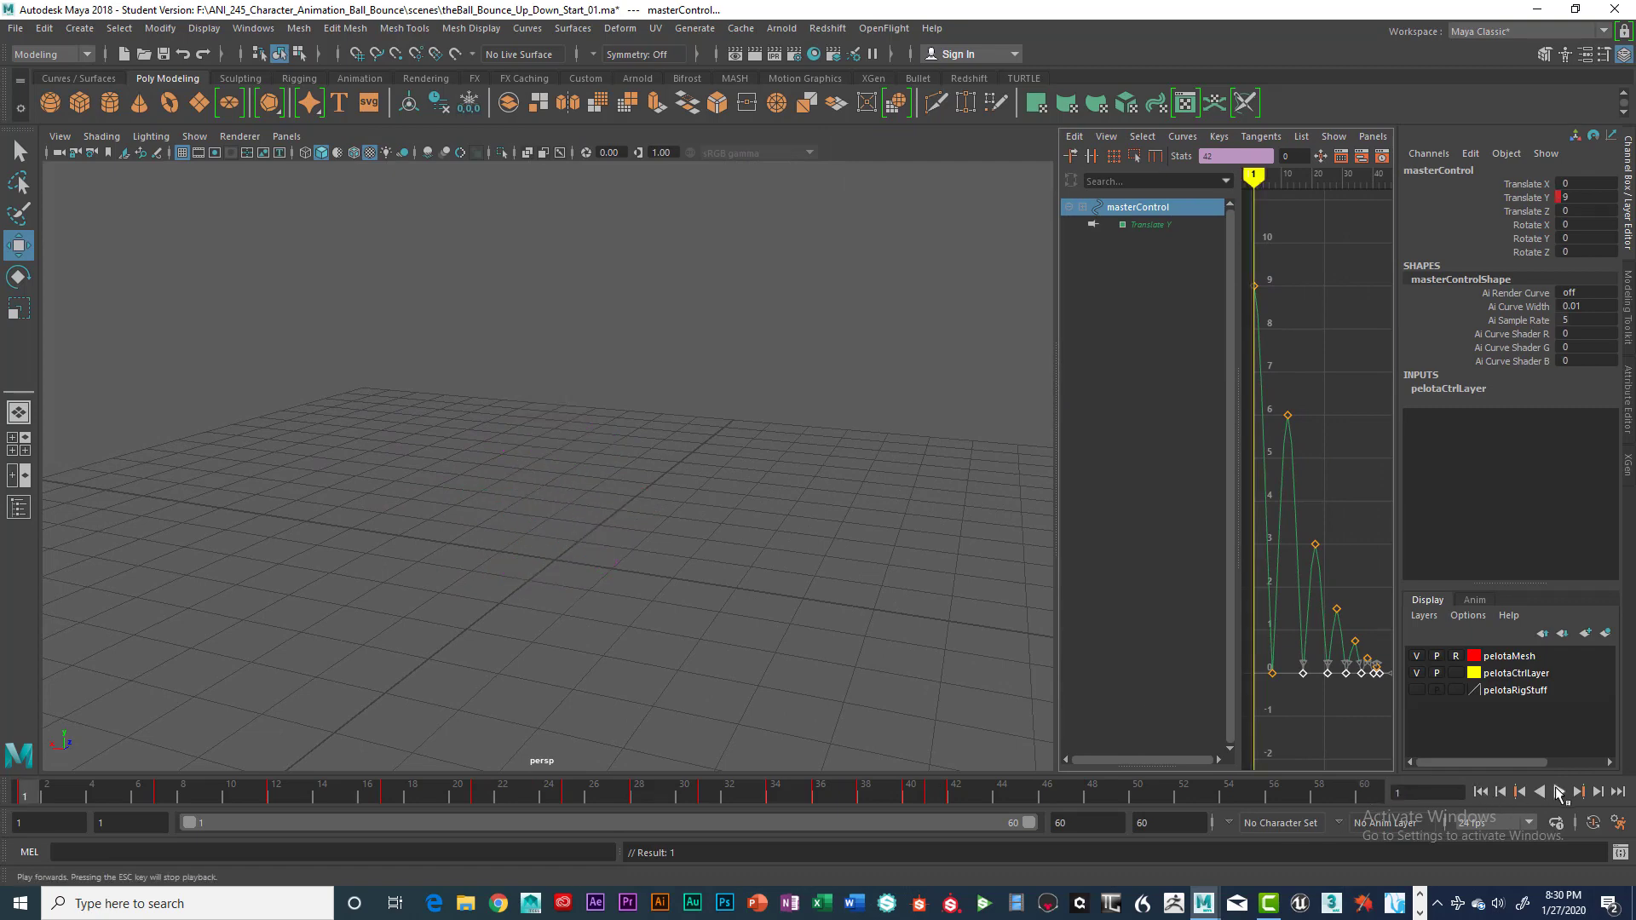
scroll(856, 667, down, 4)
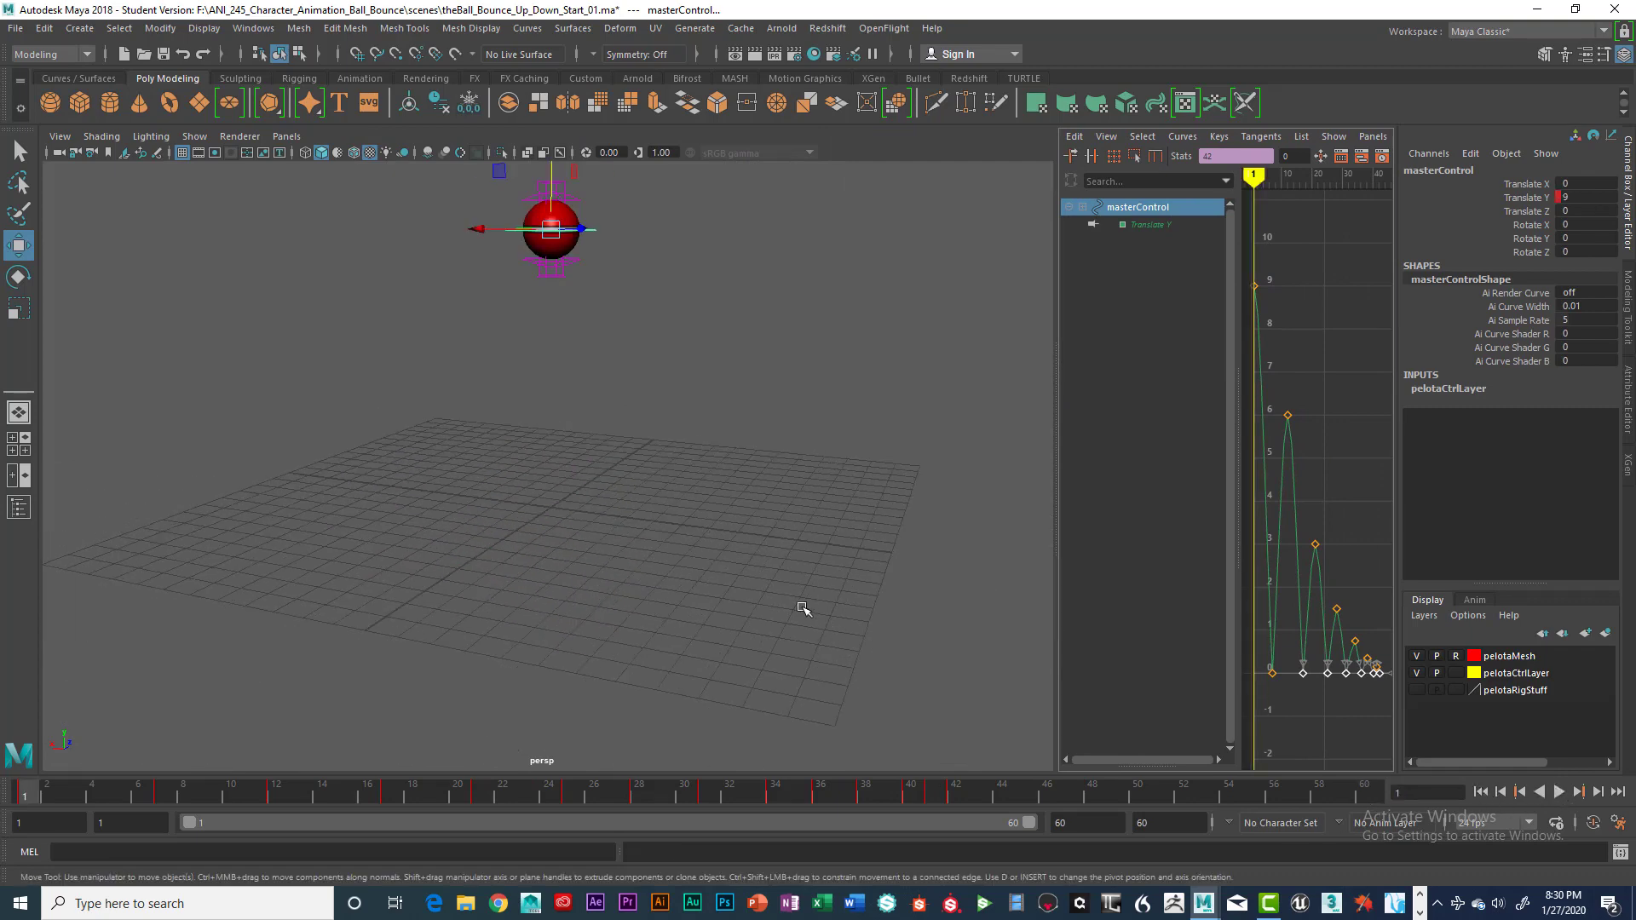
alt+middle_drag(877, 636, 882, 689)
click(1559, 793)
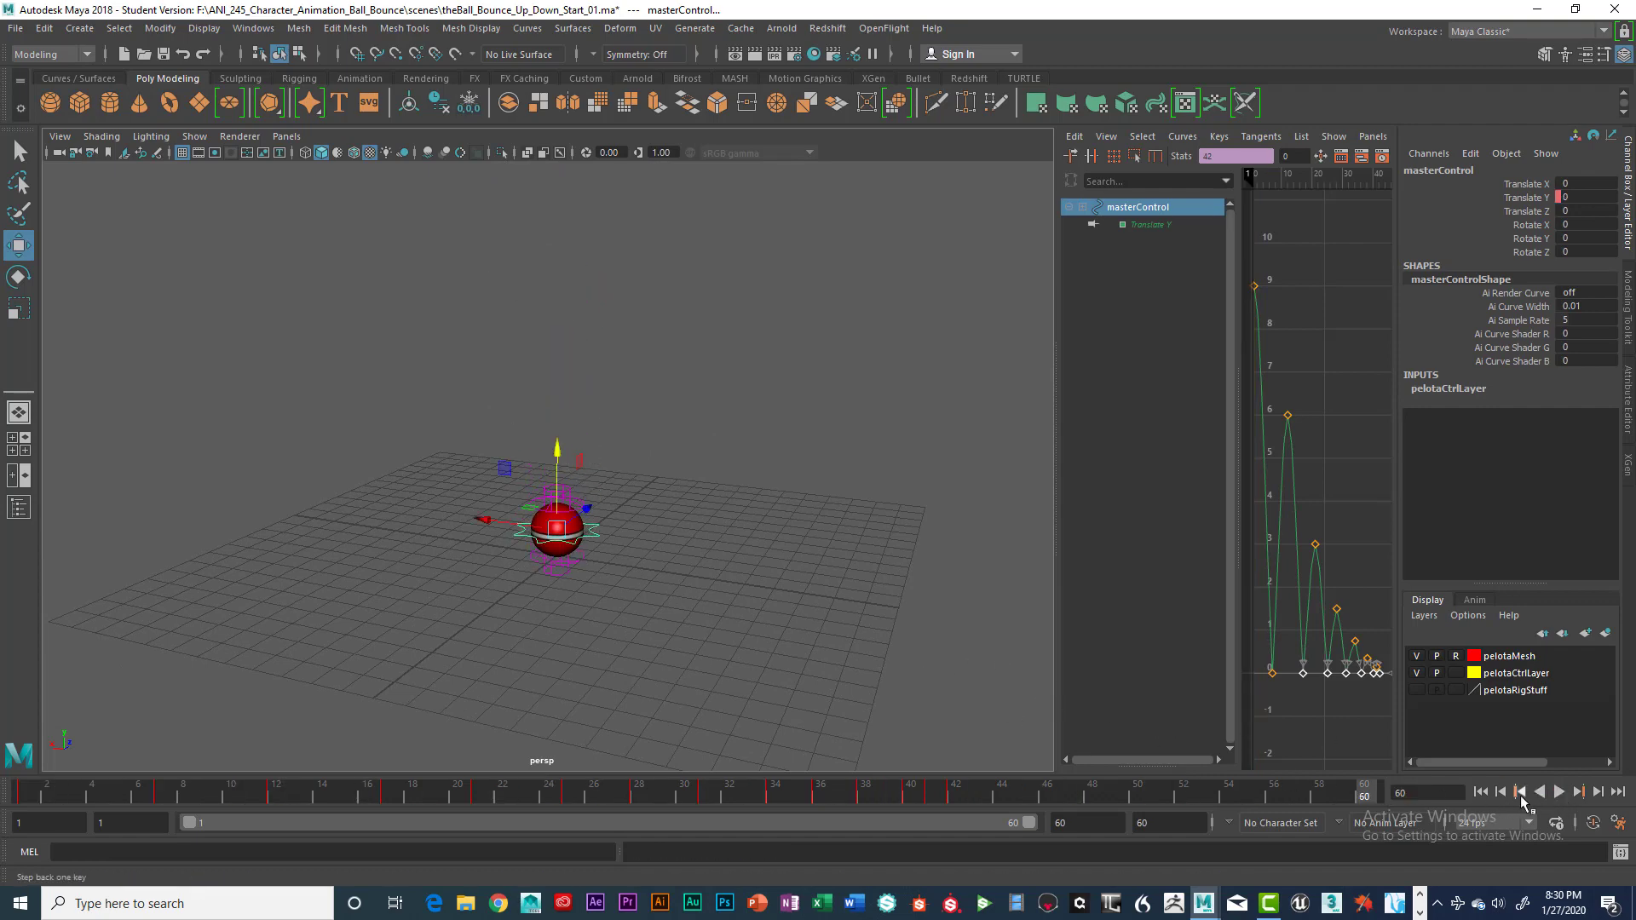
click(1559, 792)
click(1559, 792)
click(1558, 793)
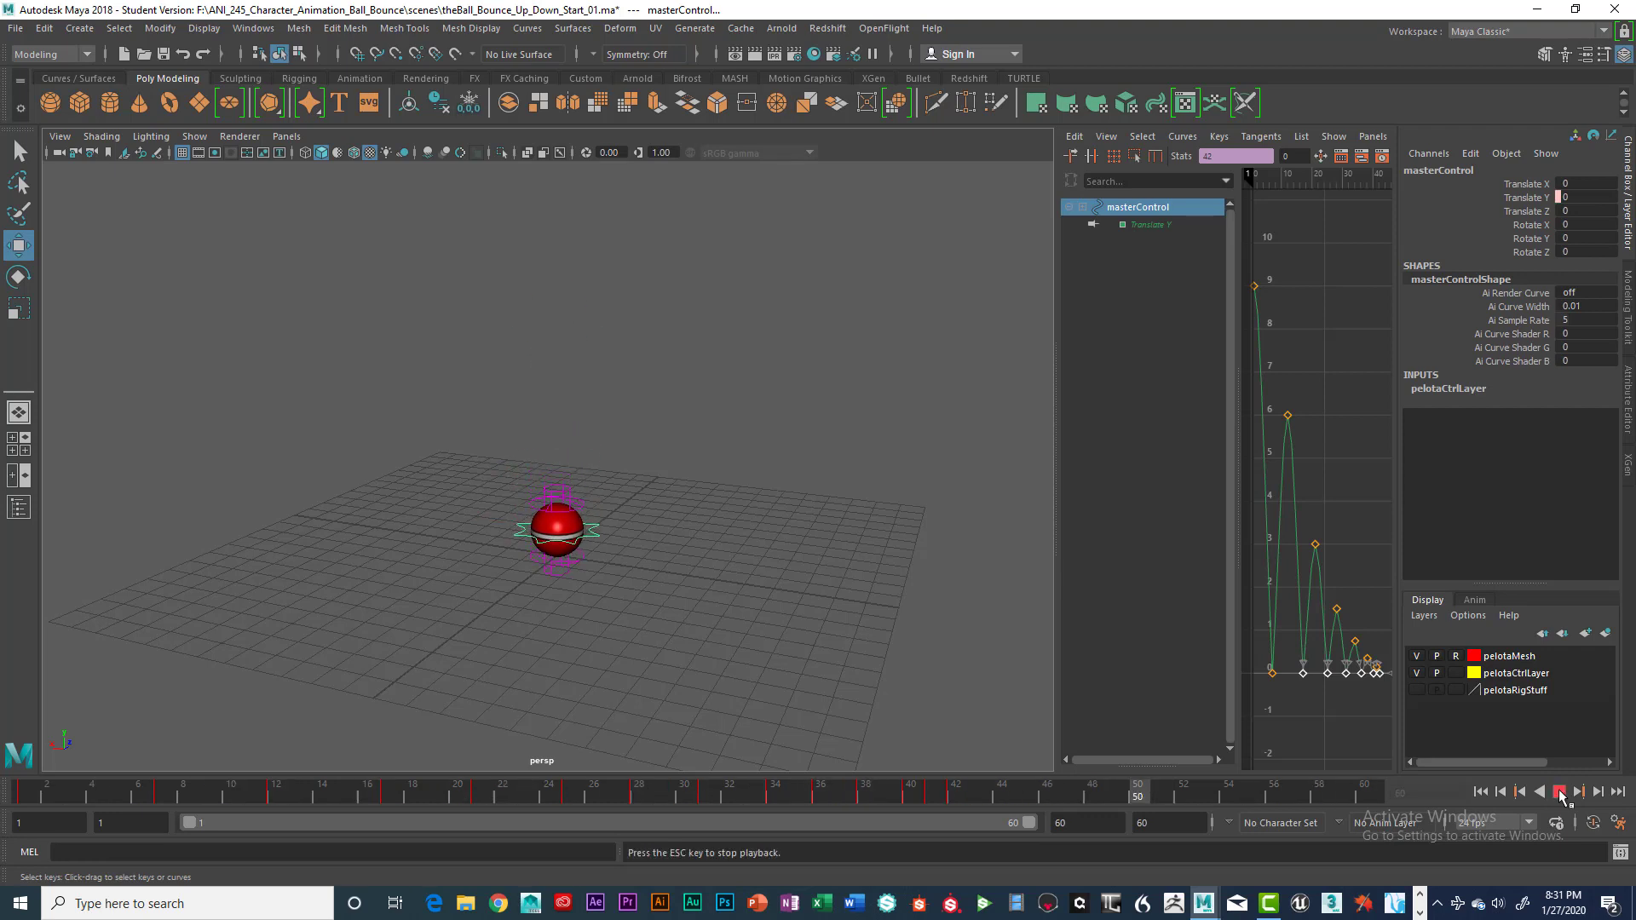
click(1559, 792)
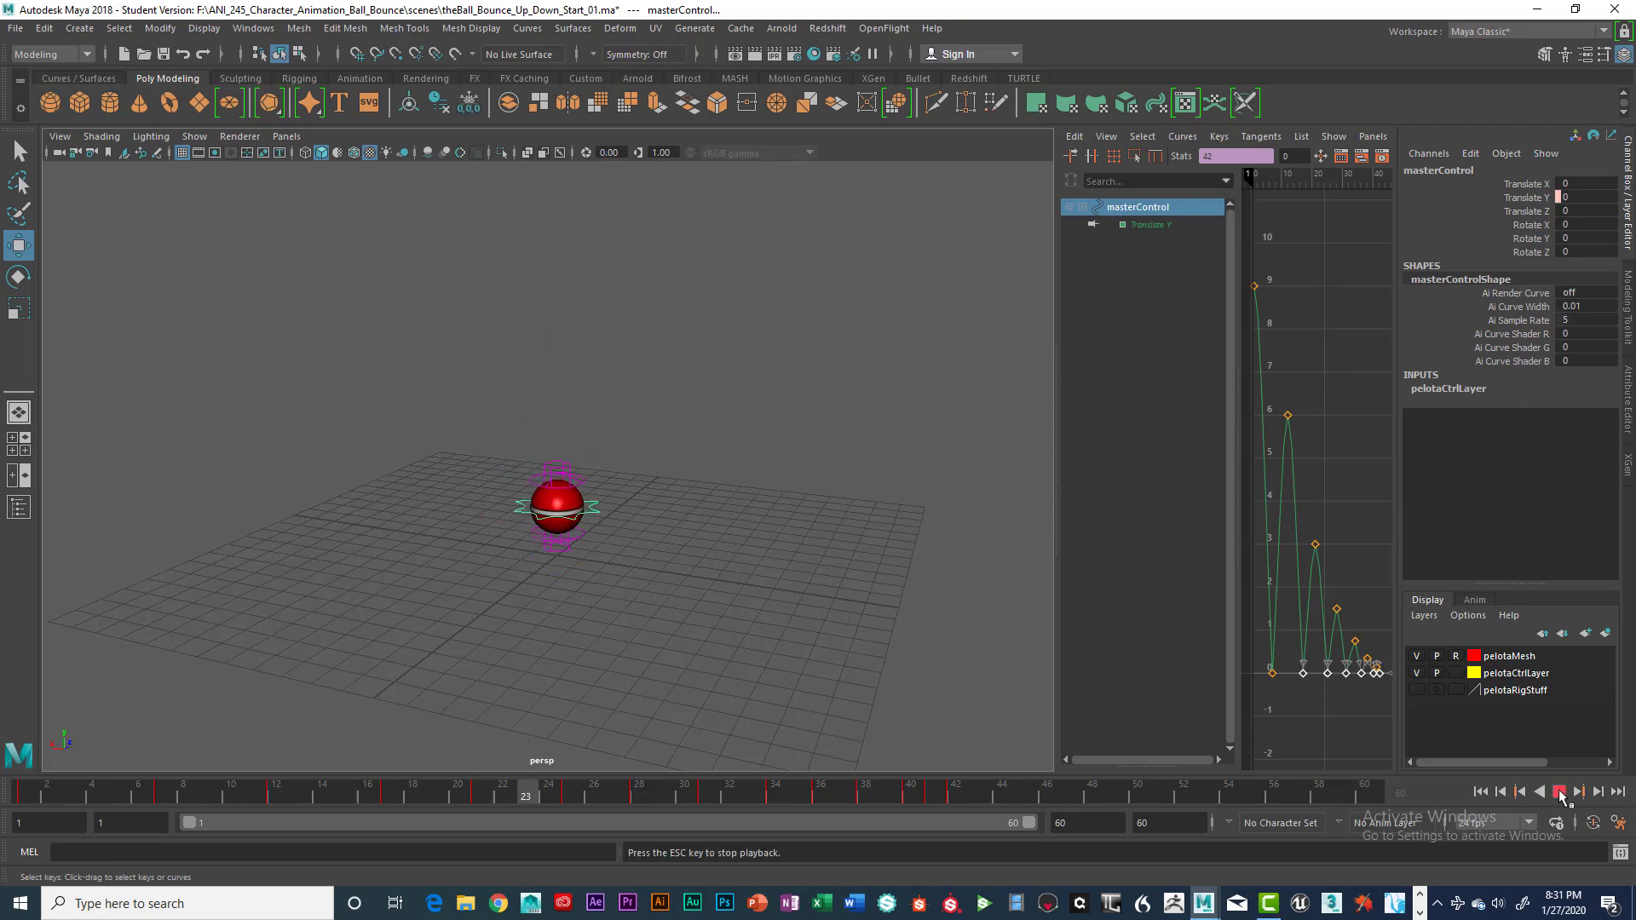
click(1559, 791)
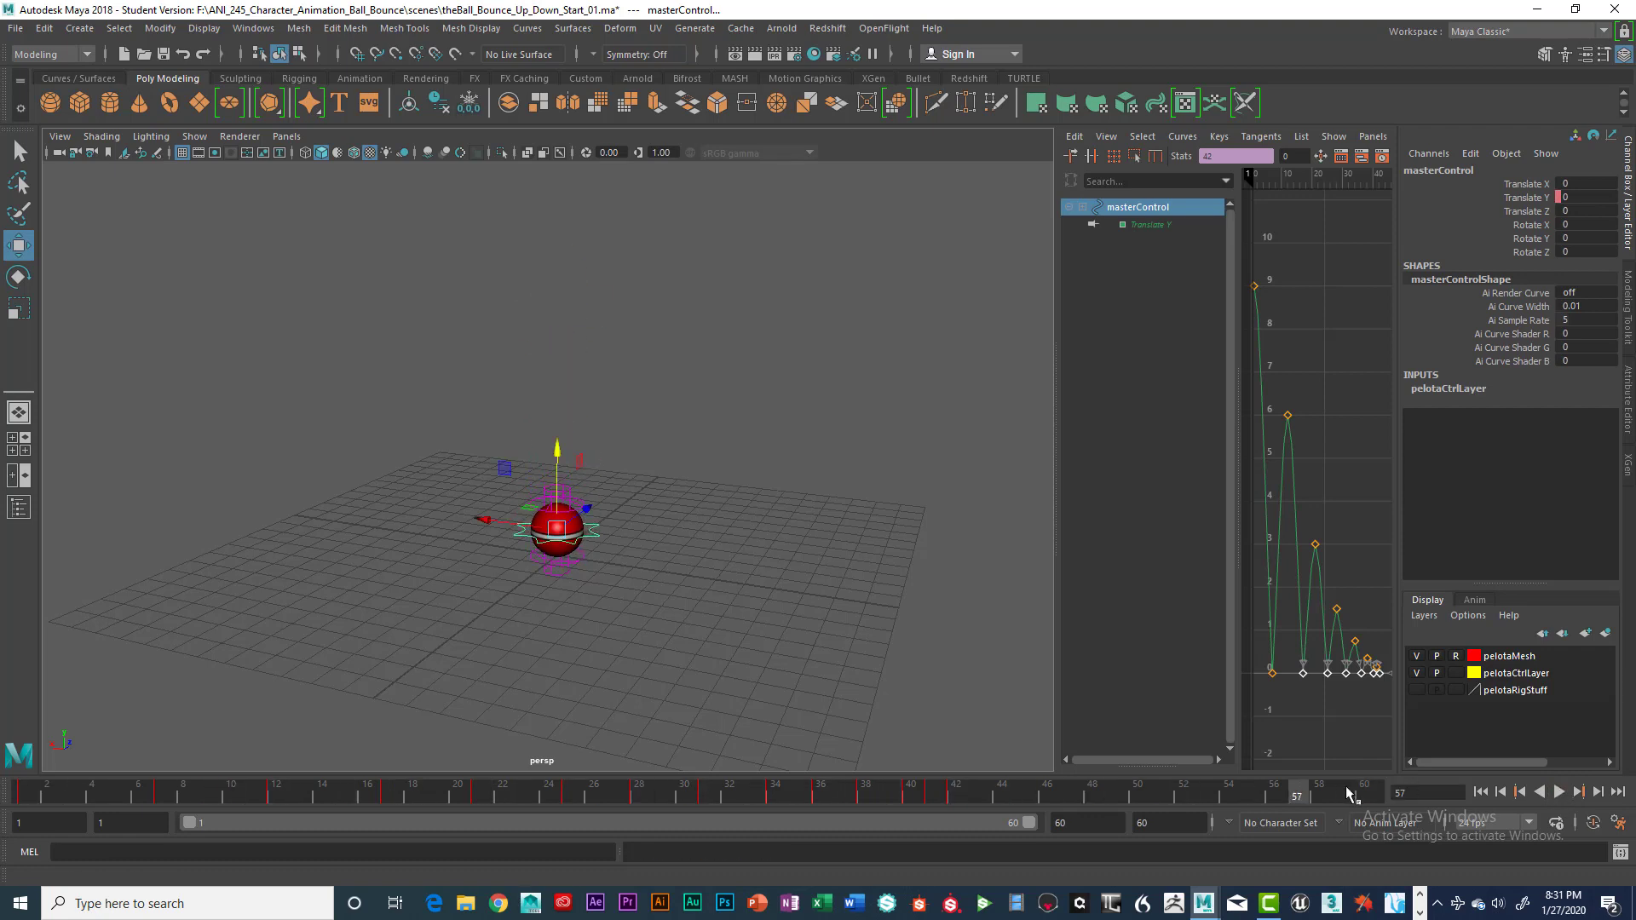
drag(1301, 798, 21, 801)
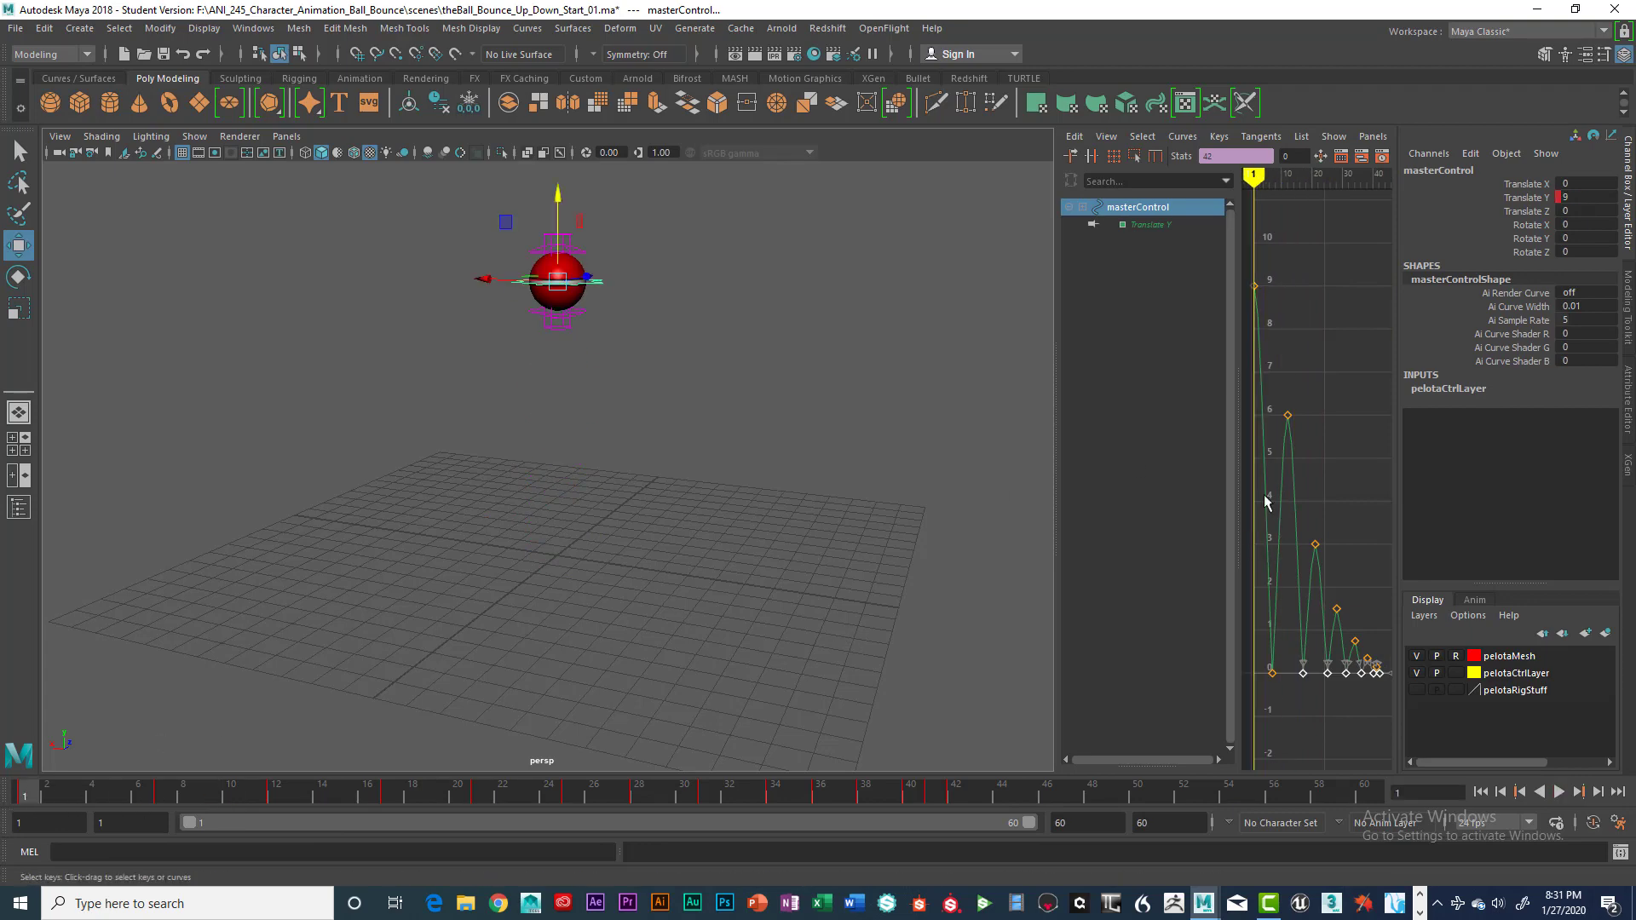
- Enlarge the Graph Editor and select the Translate Y curve's first ground-contact key at frame 7
drag(1061, 483, 380, 522)
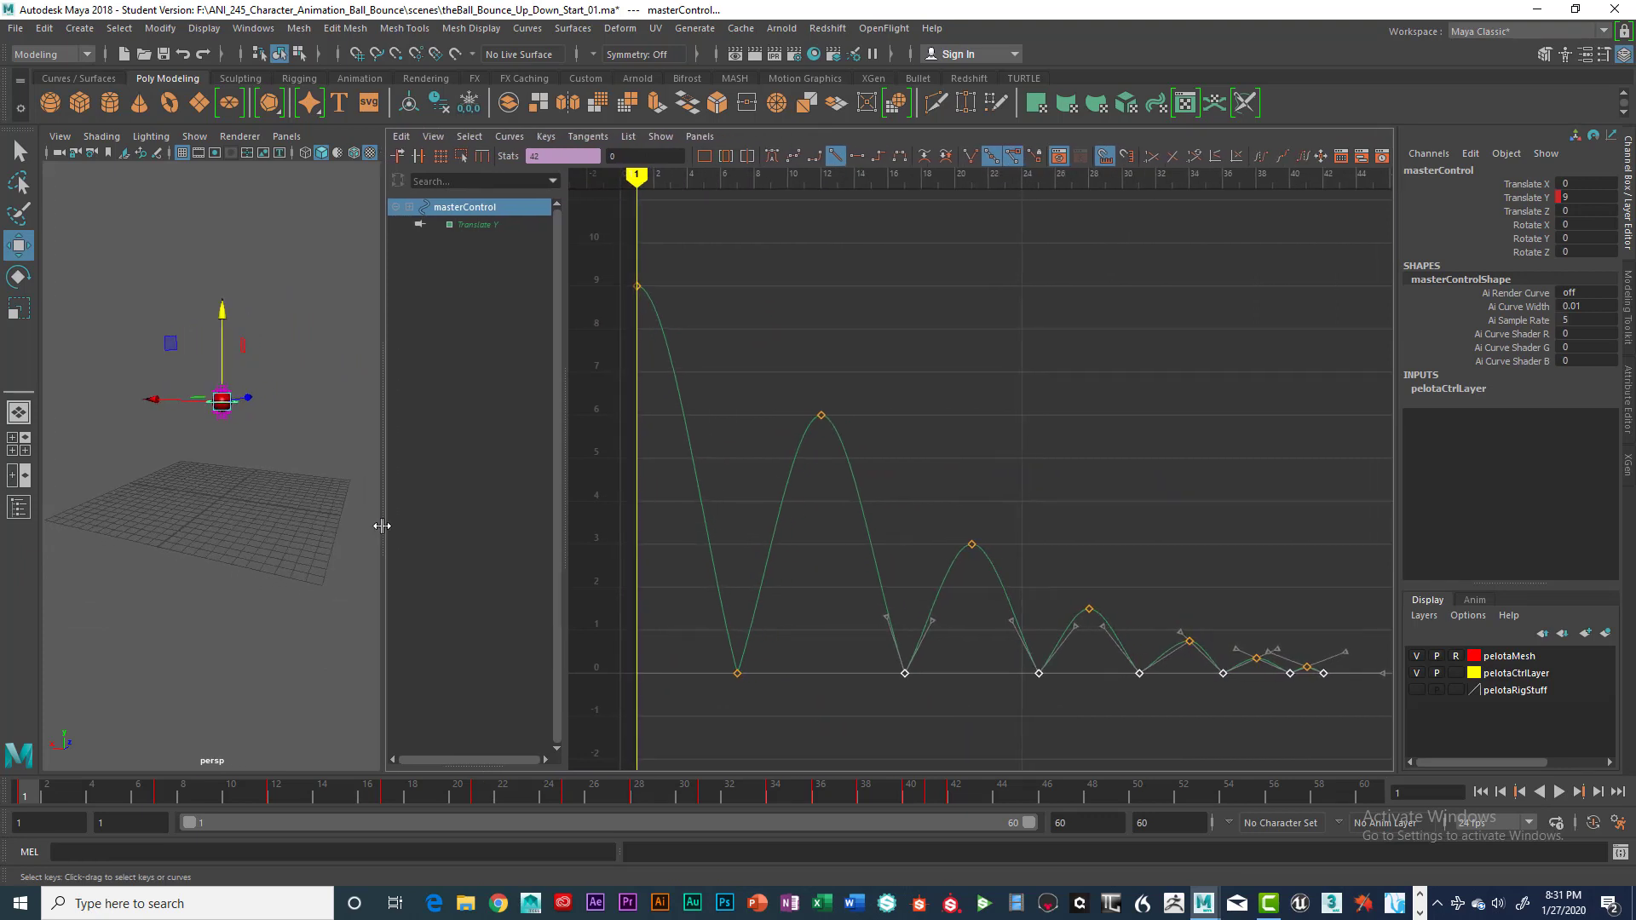
drag(698, 661, 779, 707)
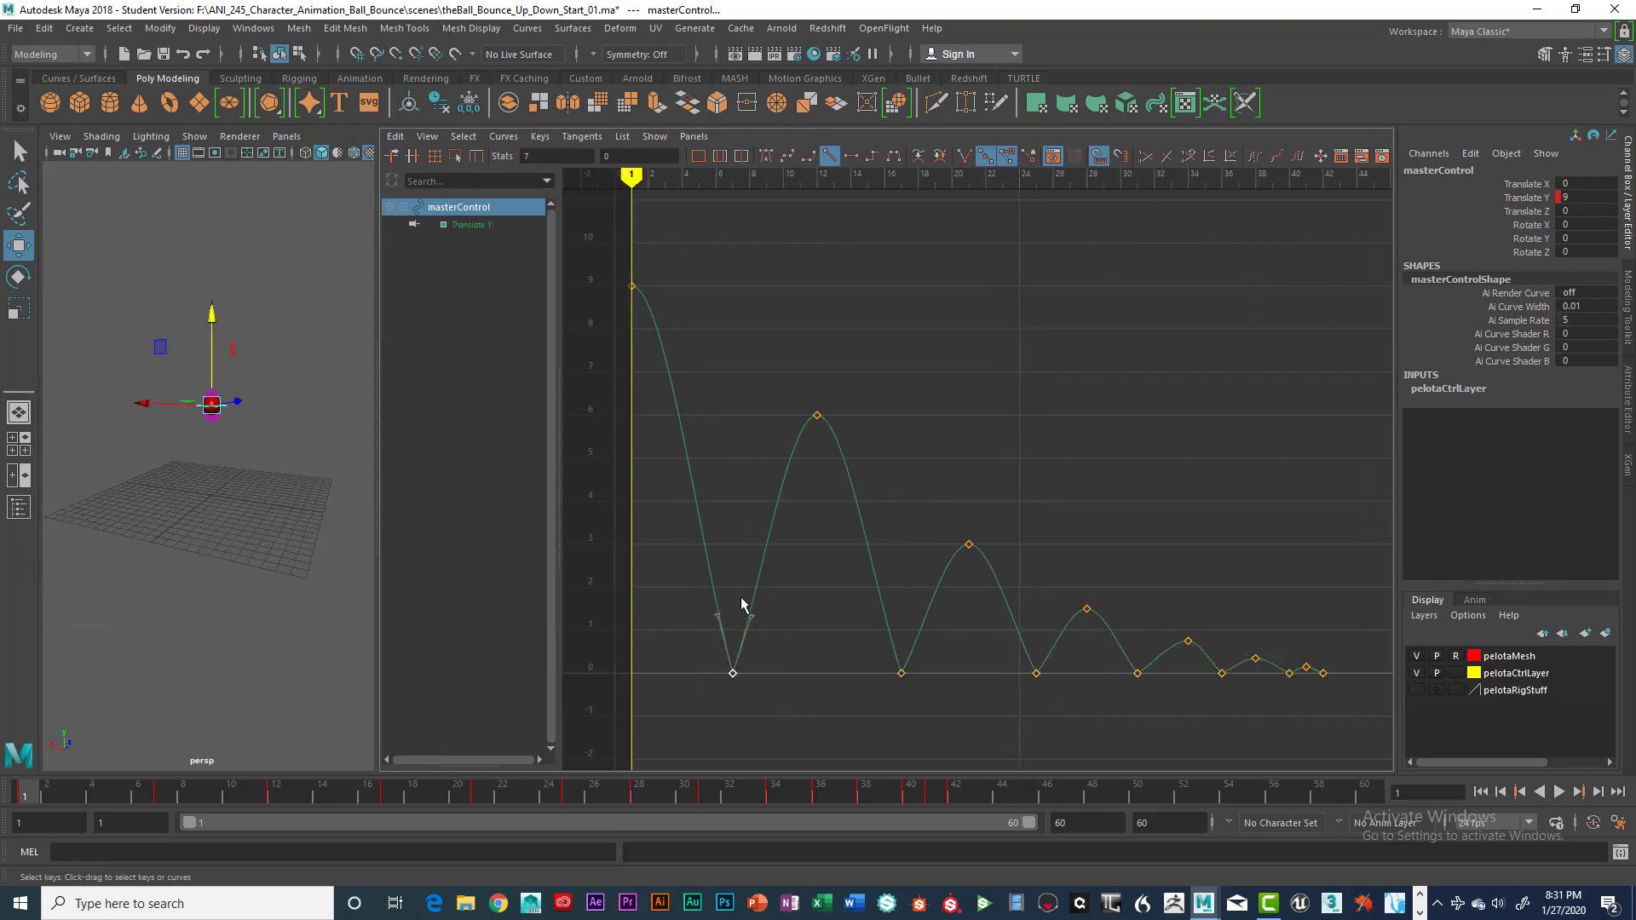
click(728, 669)
- Try tilting the linked tangent handles of the frame 7 contact key, and reapply linear tangents to it
drag(786, 635, 766, 608)
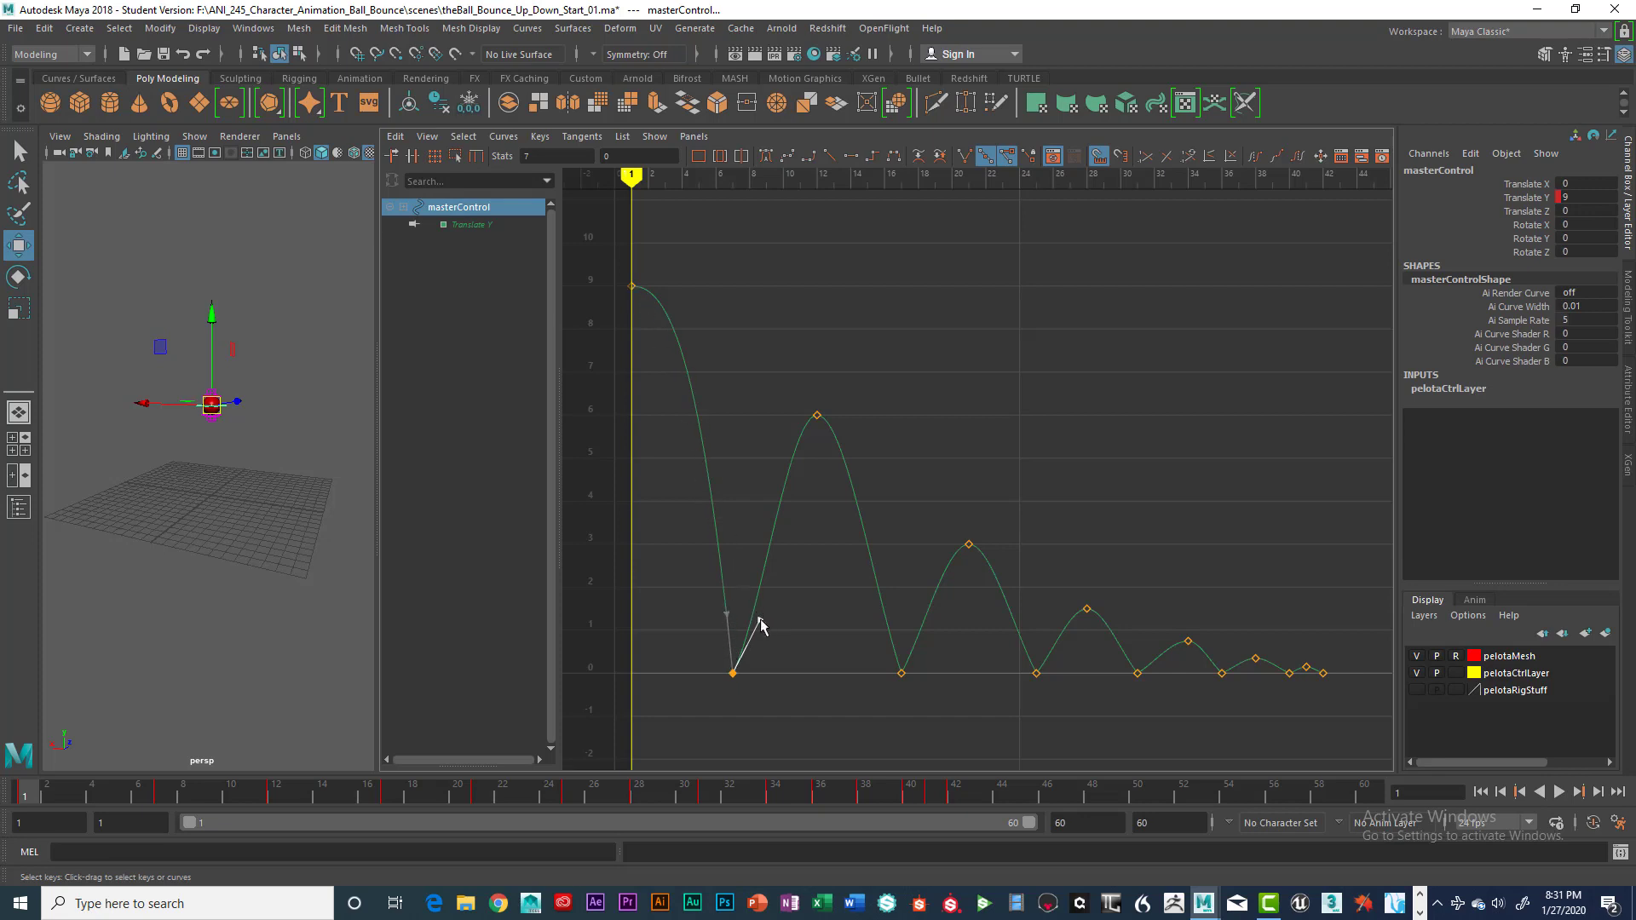
drag(761, 620, 760, 622)
click(733, 673)
click(831, 158)
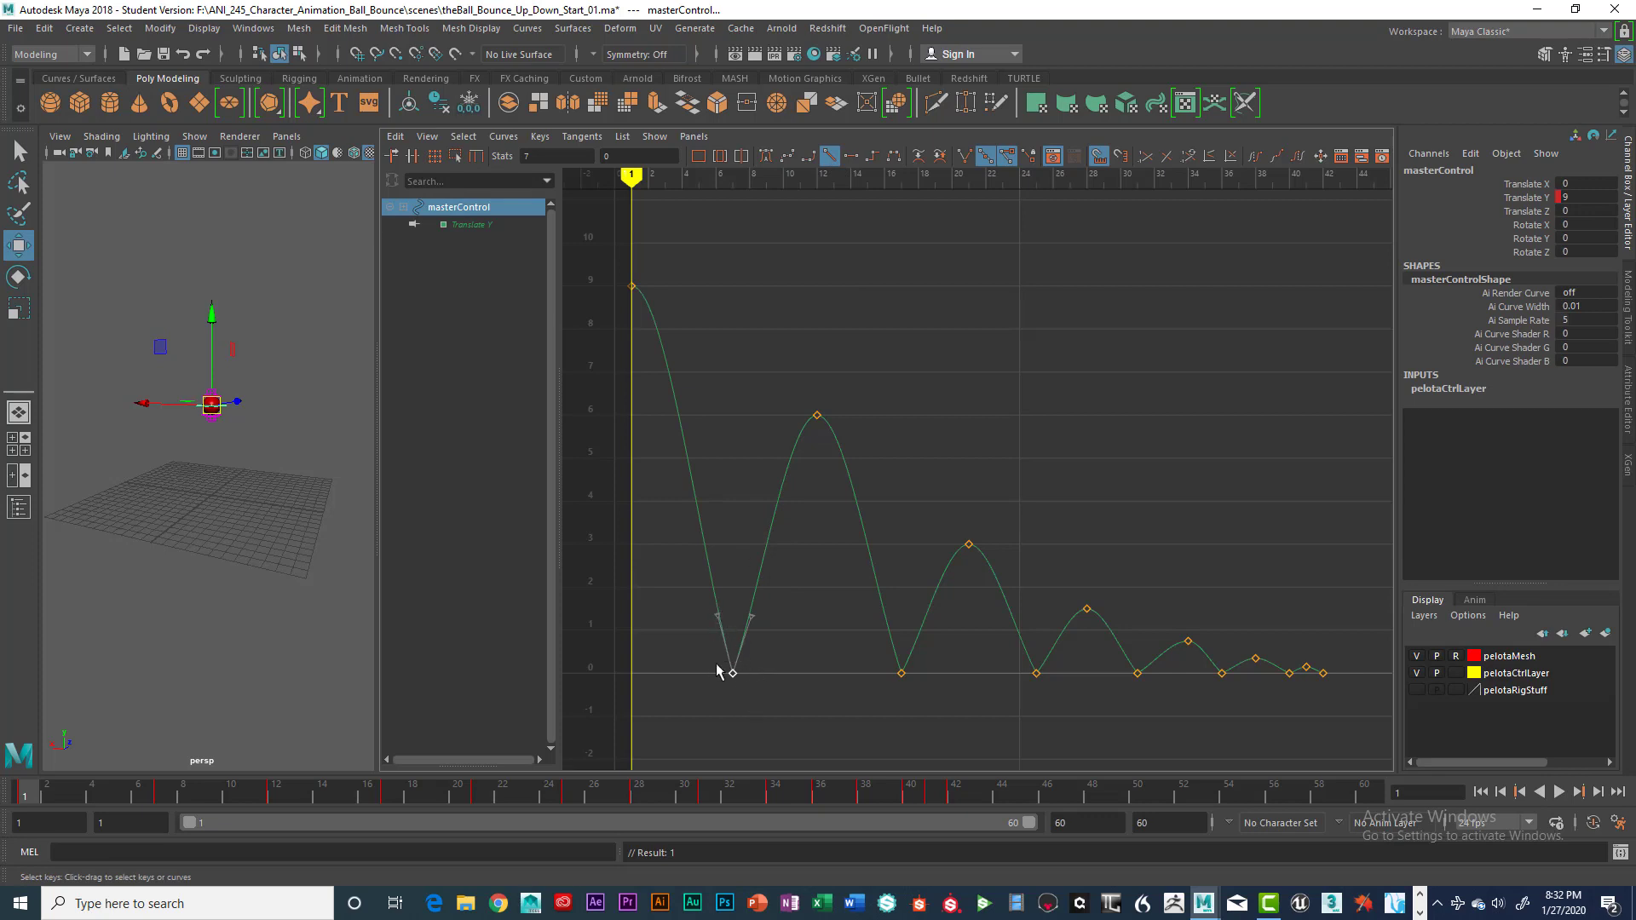
- Break the tangents of all ground-contact keys on the Translate Y curve, from frame 7 through frame 42
click(963, 158)
drag(863, 665, 1299, 730)
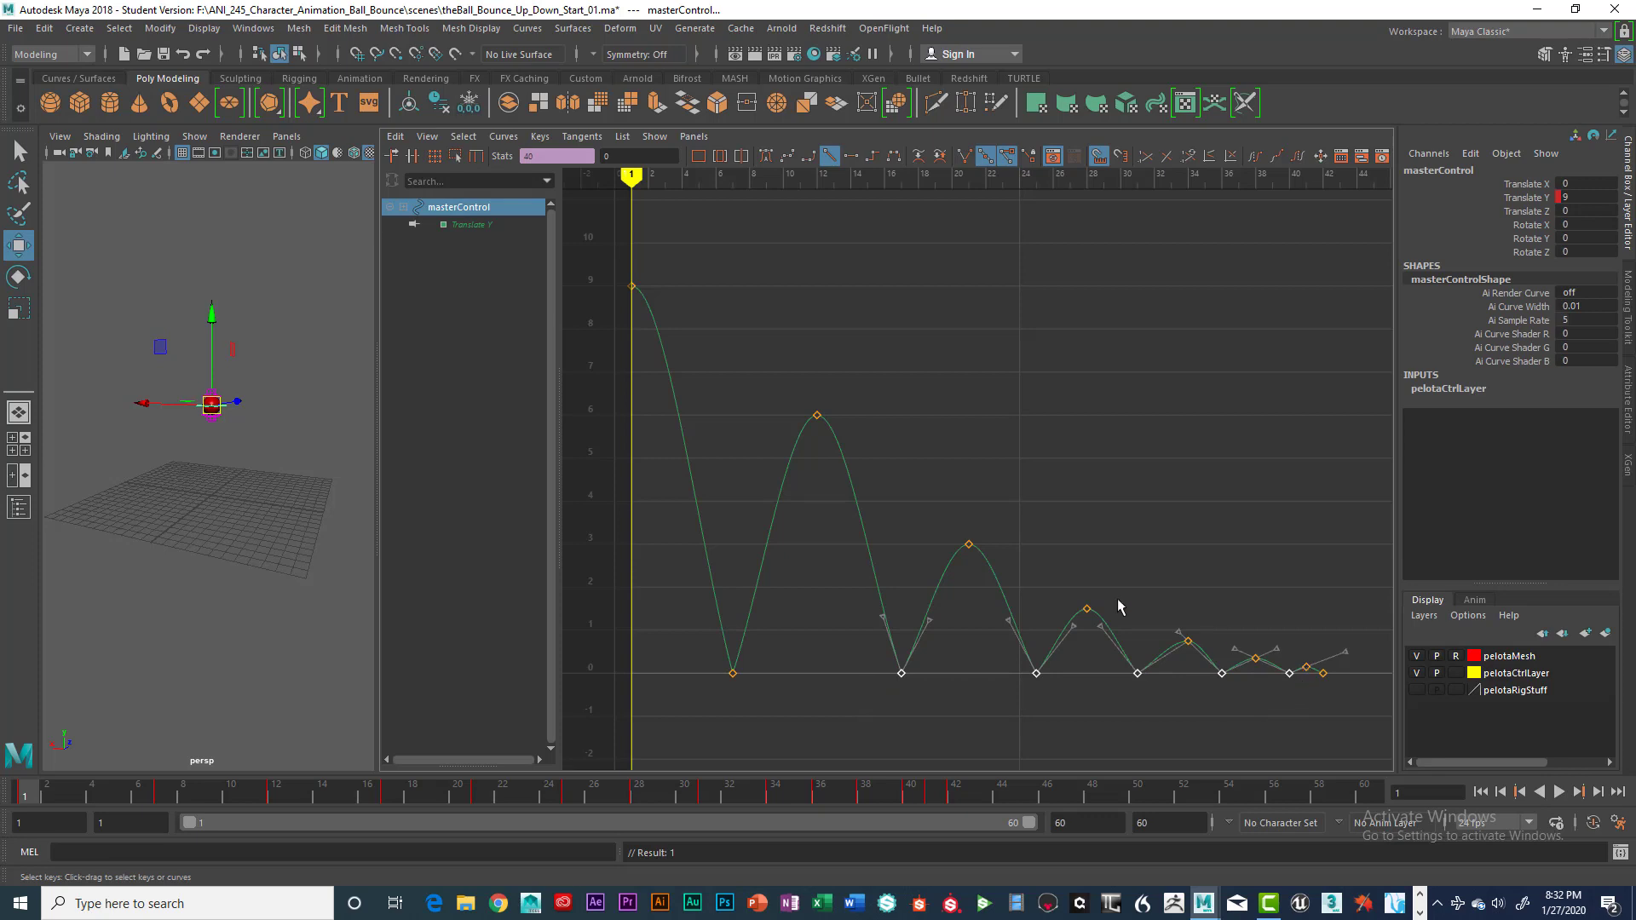
click(965, 158)
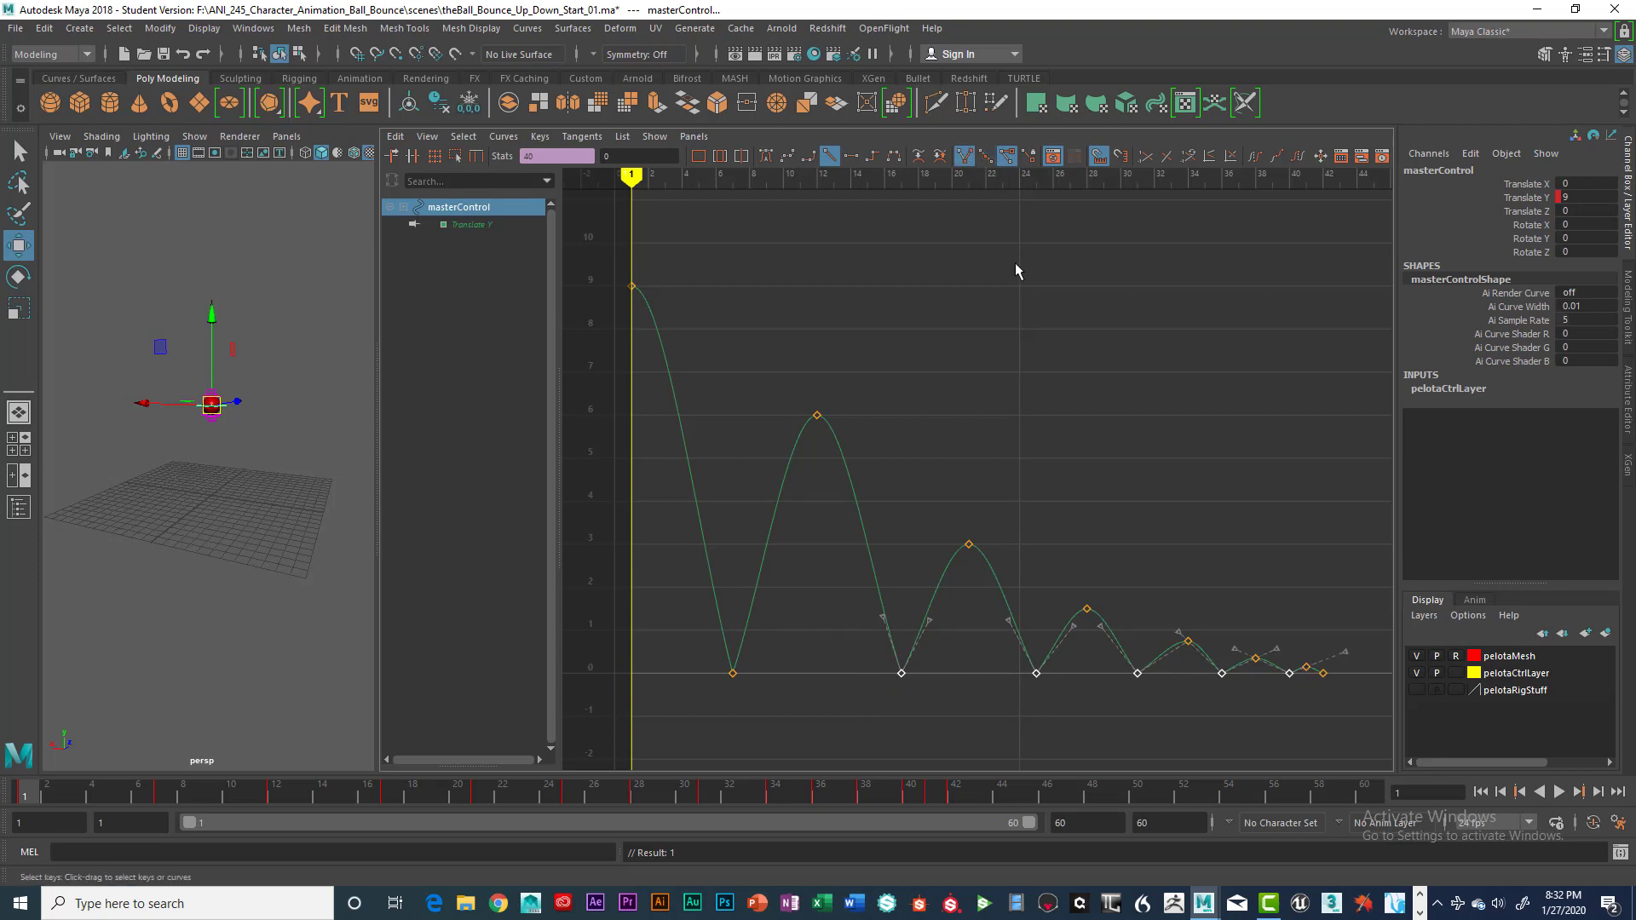
click(1326, 676)
click(966, 159)
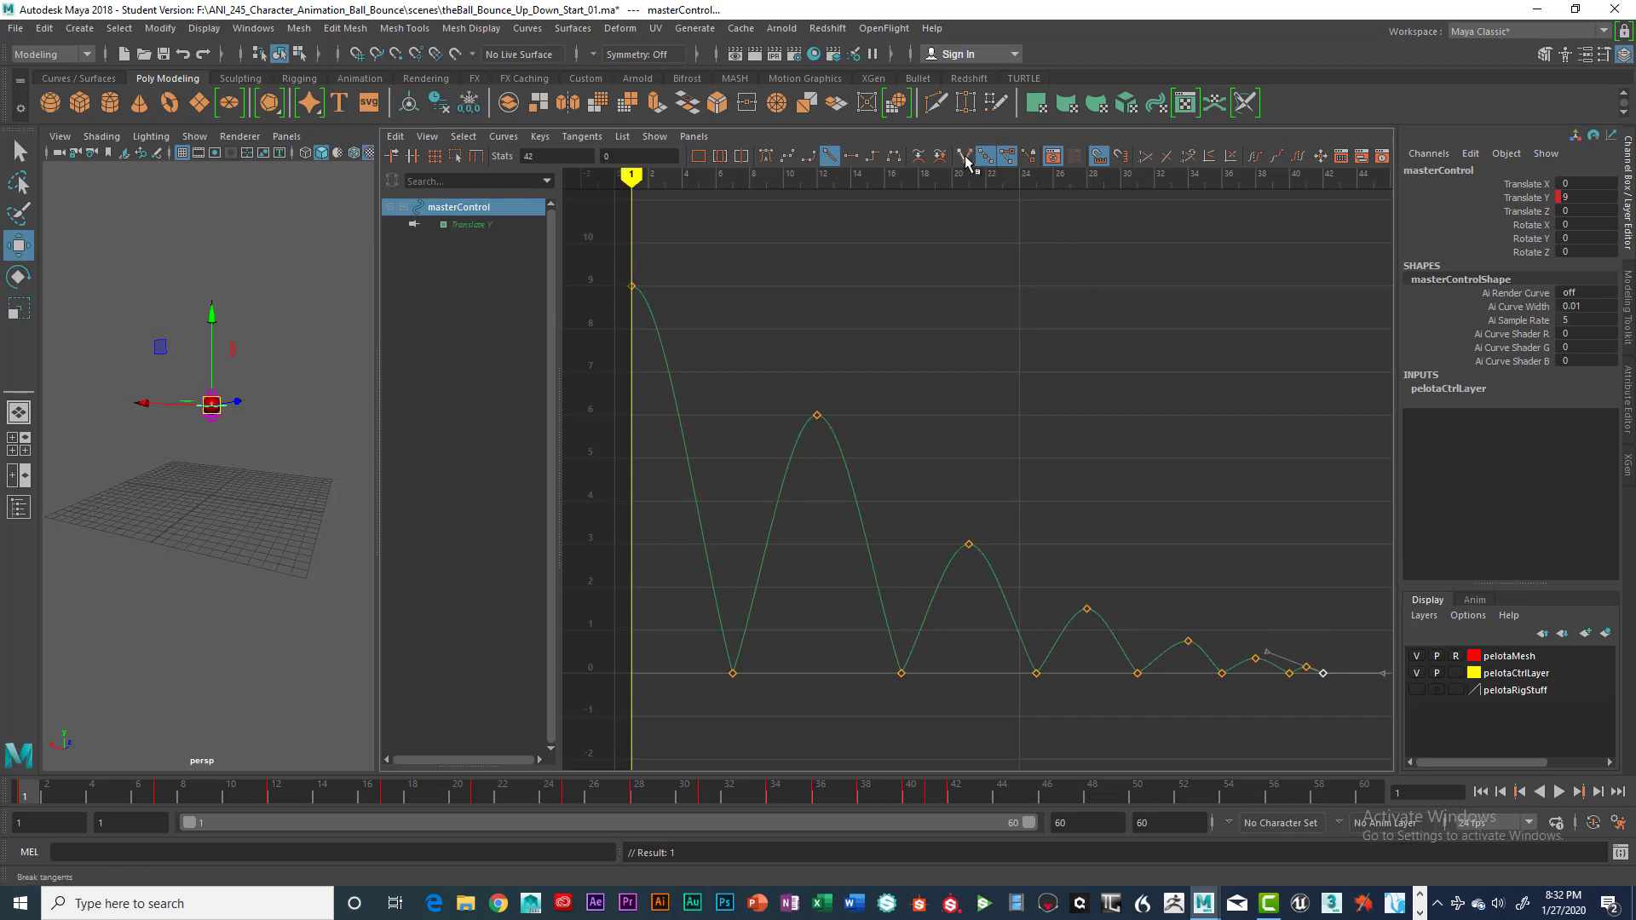
click(1289, 673)
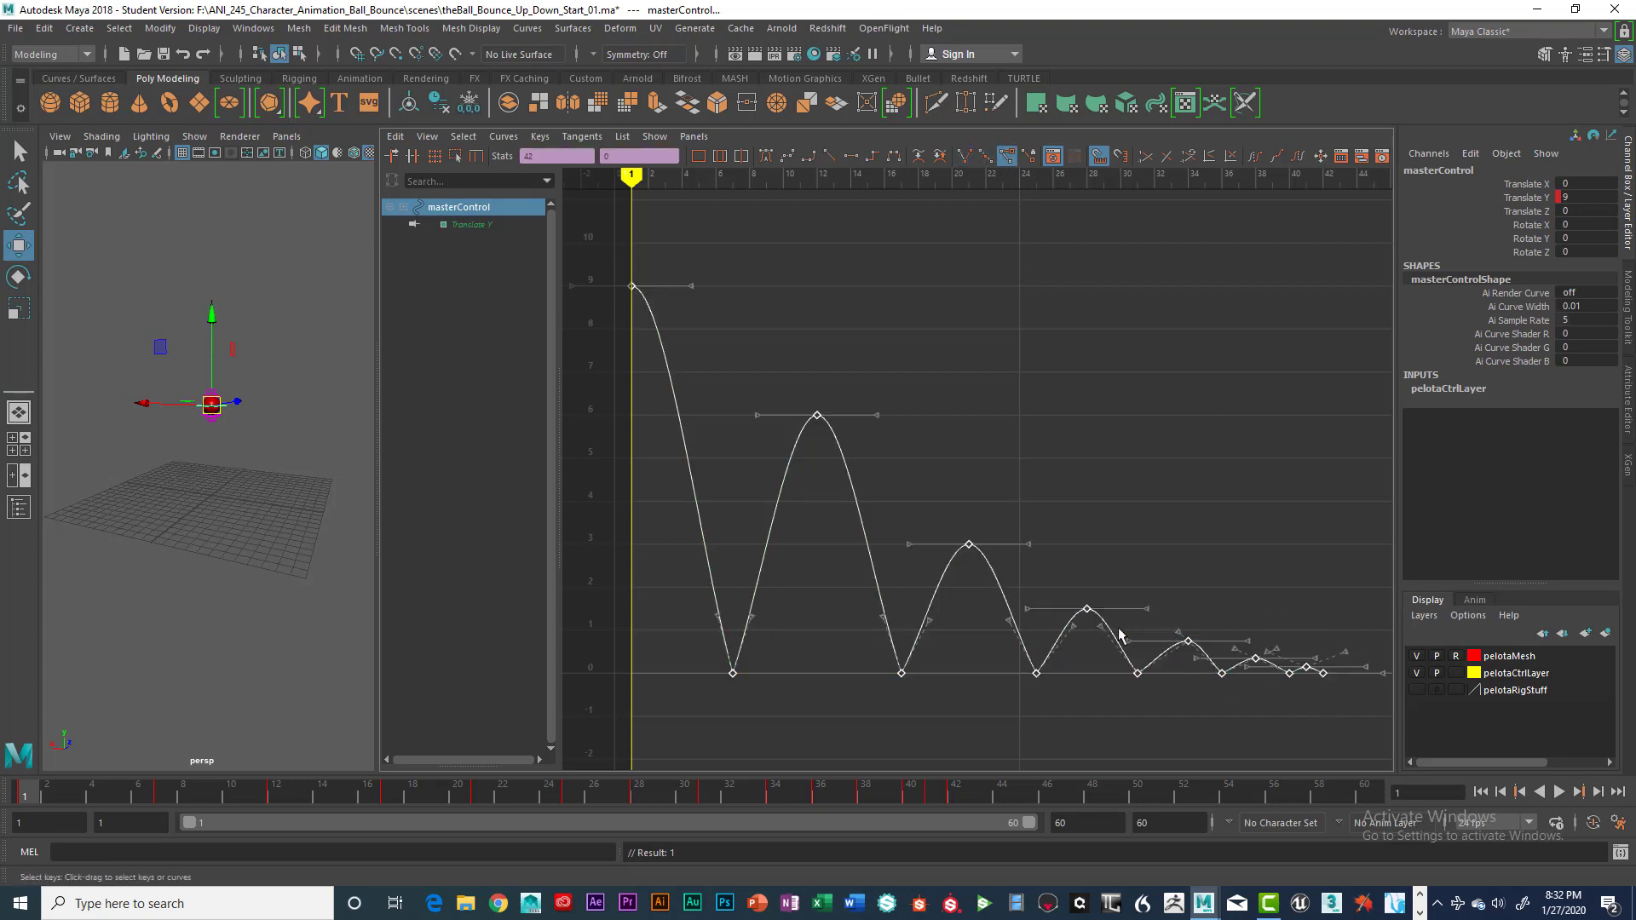
click(1120, 635)
click(902, 673)
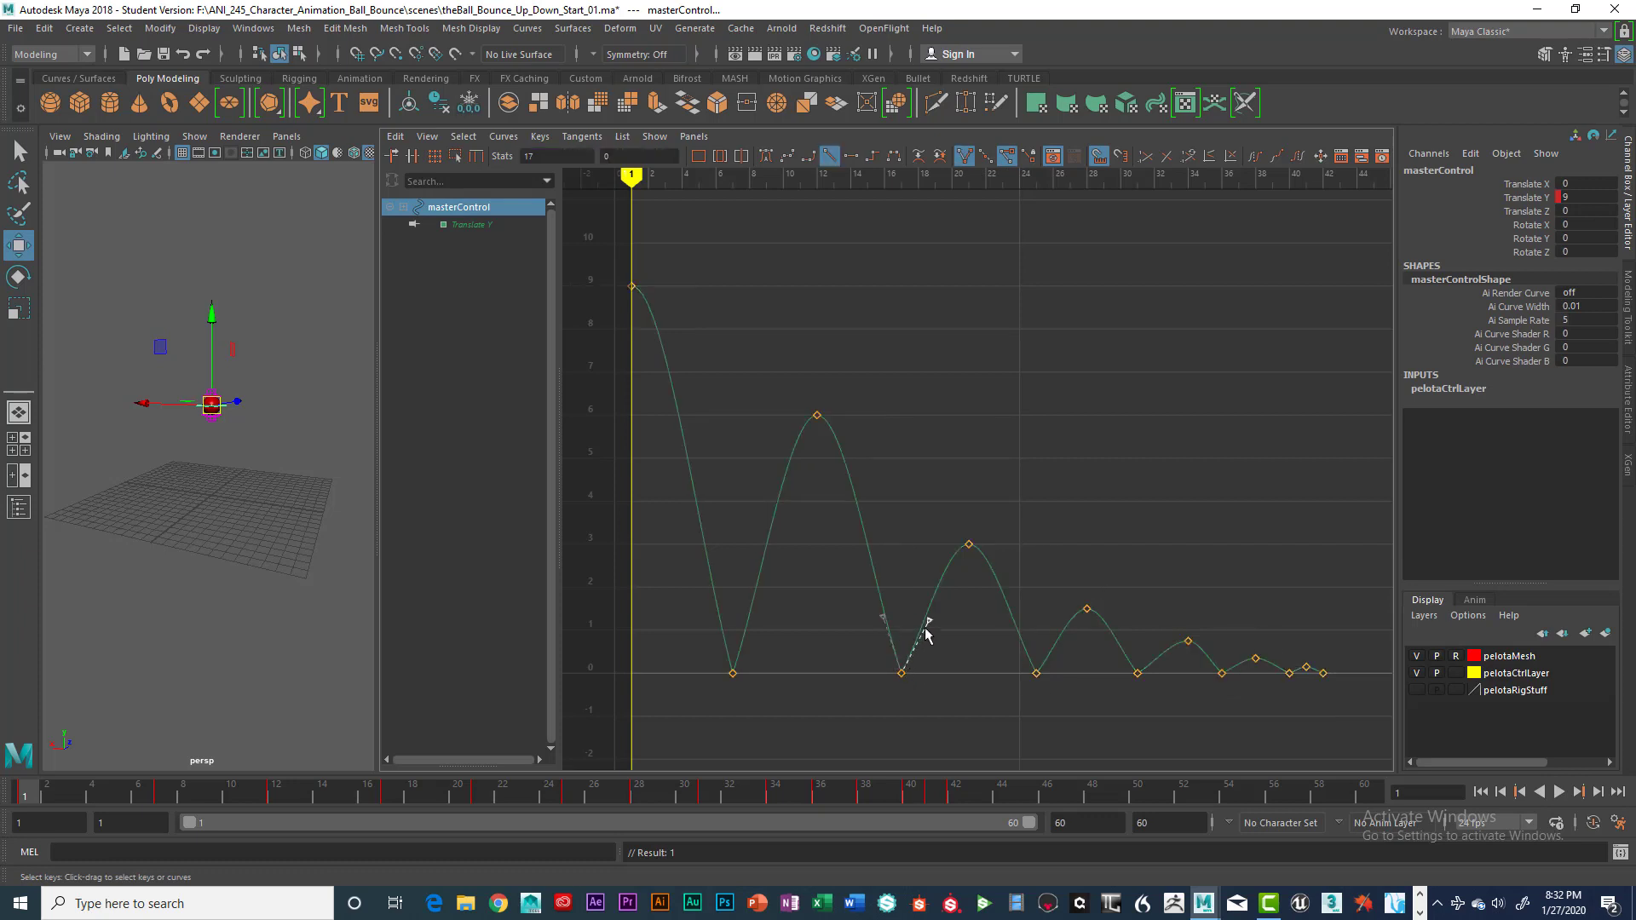
- Steepen the incoming tangent of the frame 7 contact key independently of its outgoing tangent
click(733, 672)
mouse_move(720, 615)
mouse_down()
mouse_move(700, 611)
mouse_move(724, 611)
mouse_up()
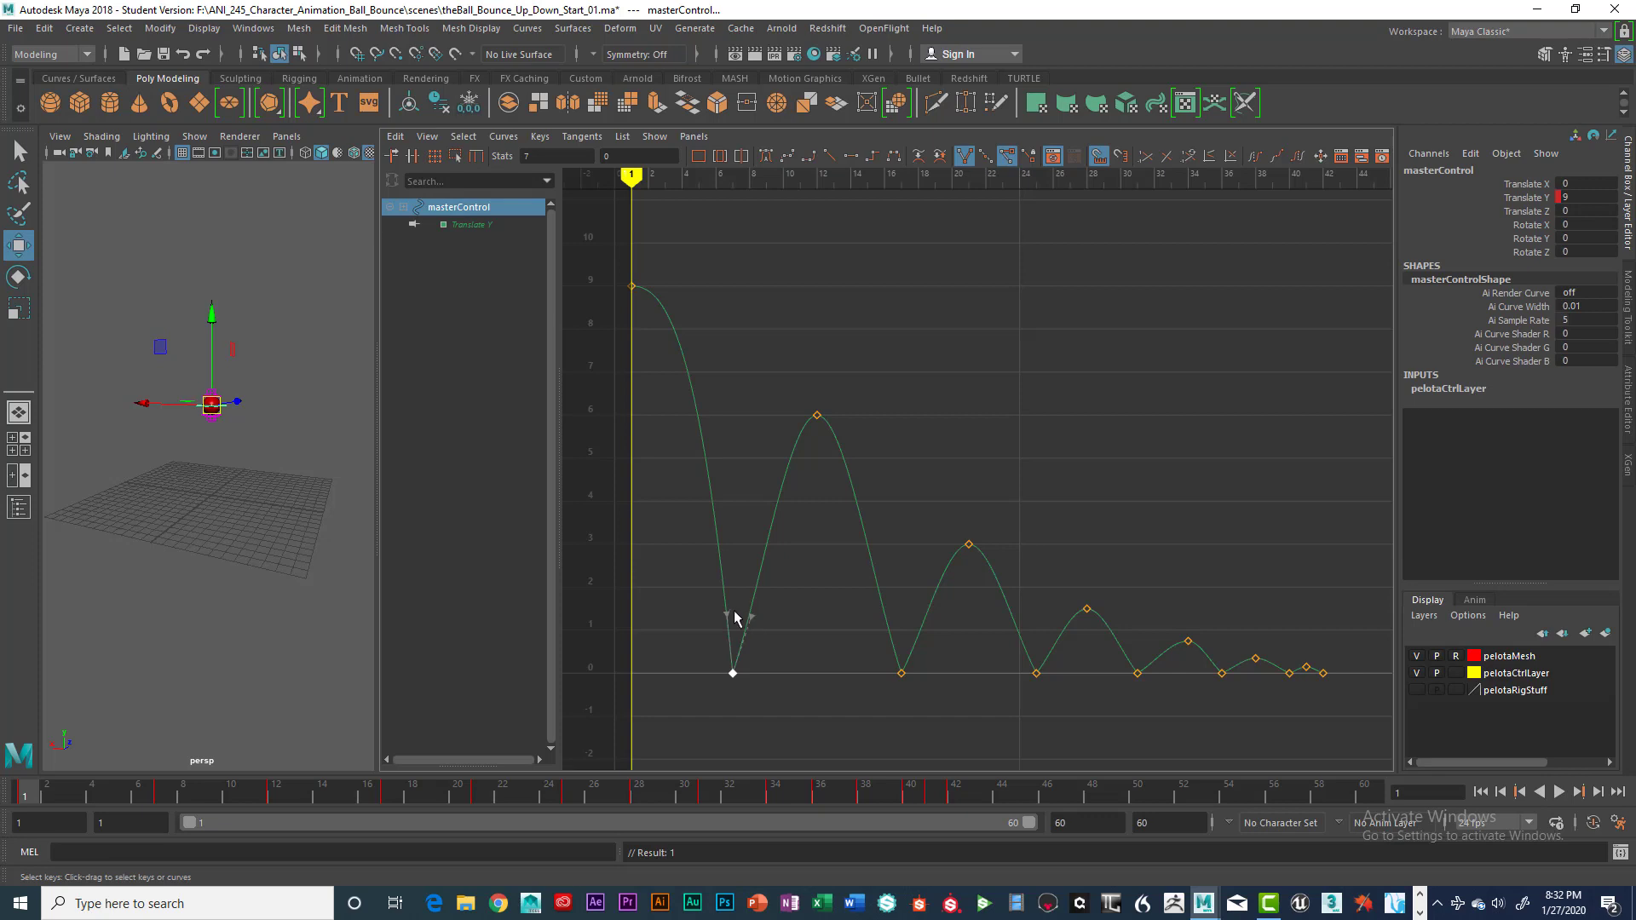
drag(727, 614, 729, 617)
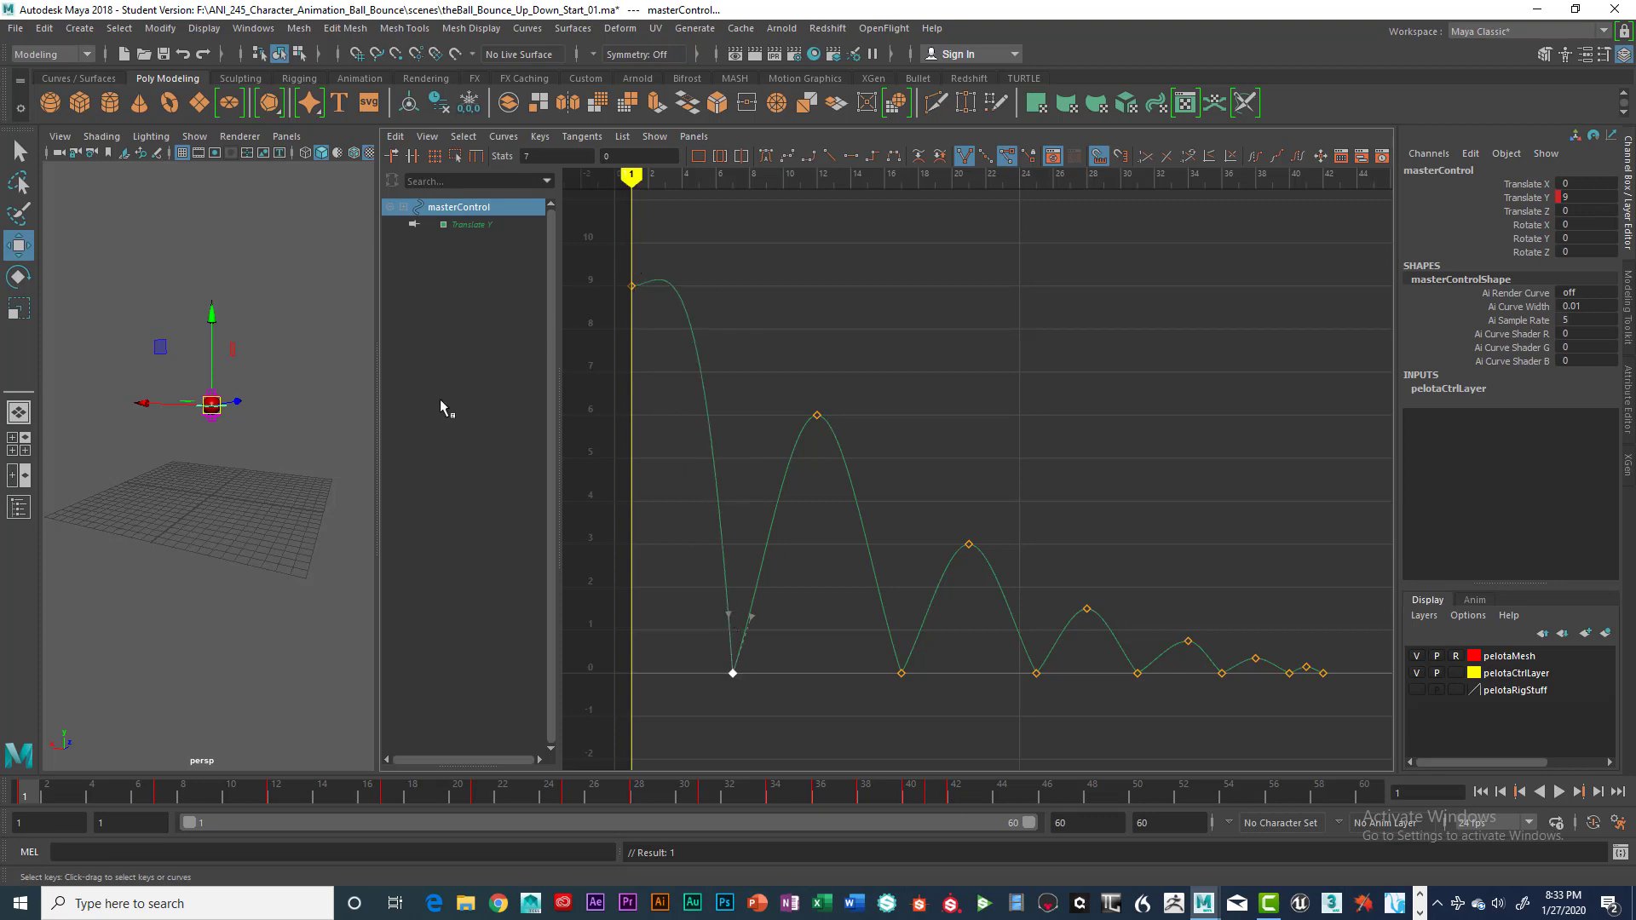
- Ease back the frame 7 key's incoming tangent to remove the rise after frame 1, and preview the ball's drop up to frame 6
scroll(296, 512, up, 5)
alt+middle_drag(274, 446, 277, 538)
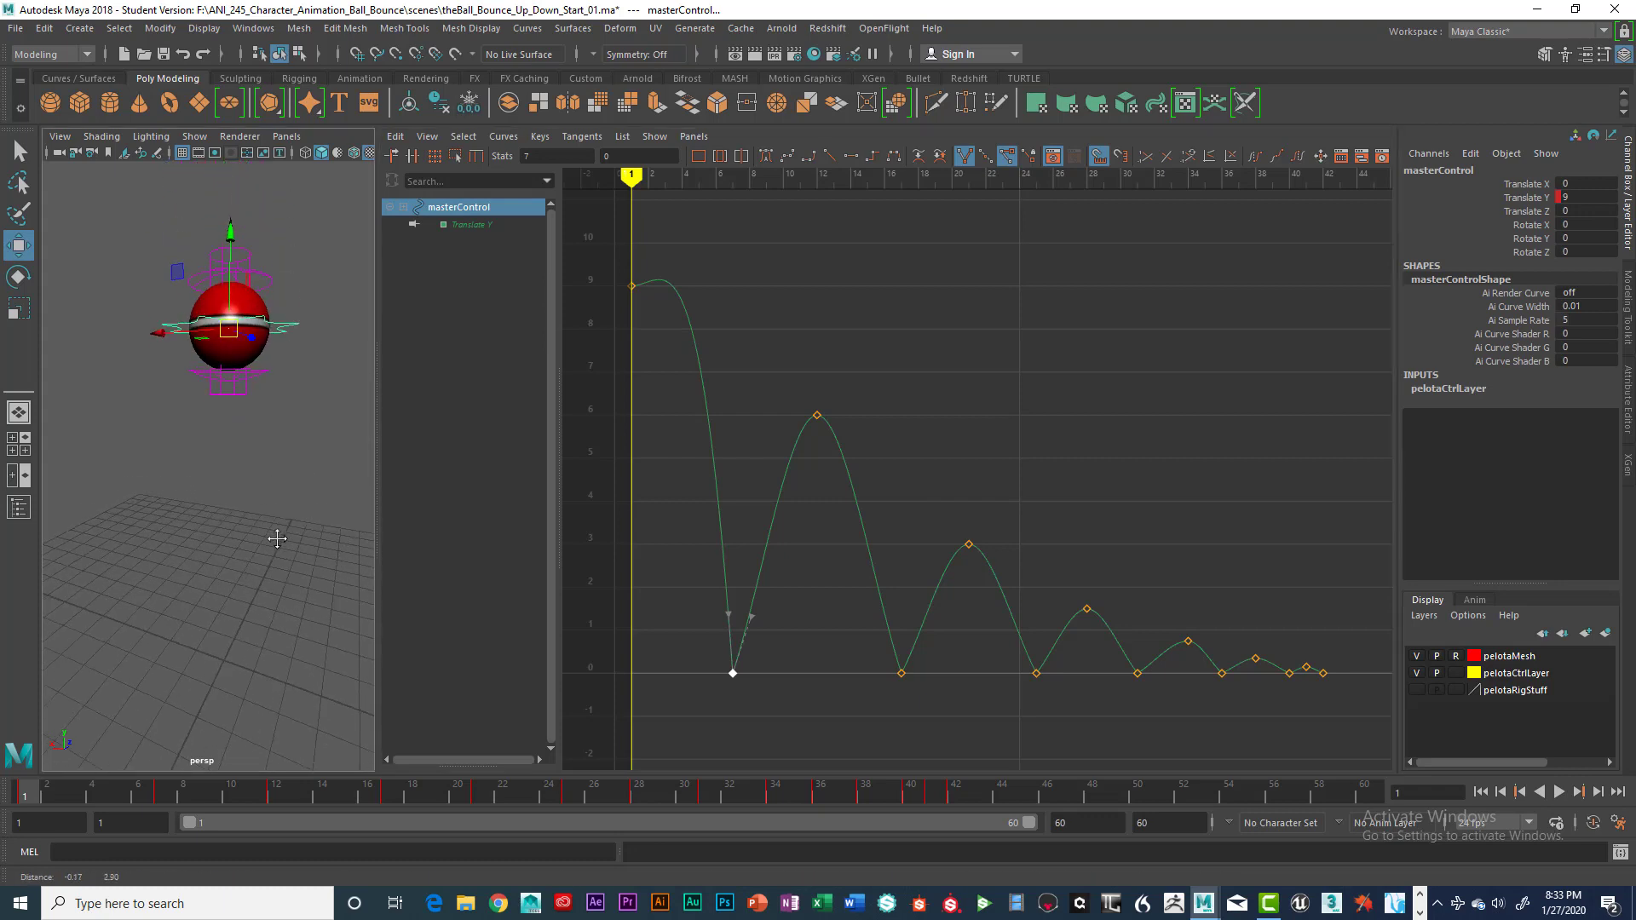
alt+drag(279, 533, 310, 549)
alt+middle_drag(311, 545, 279, 569)
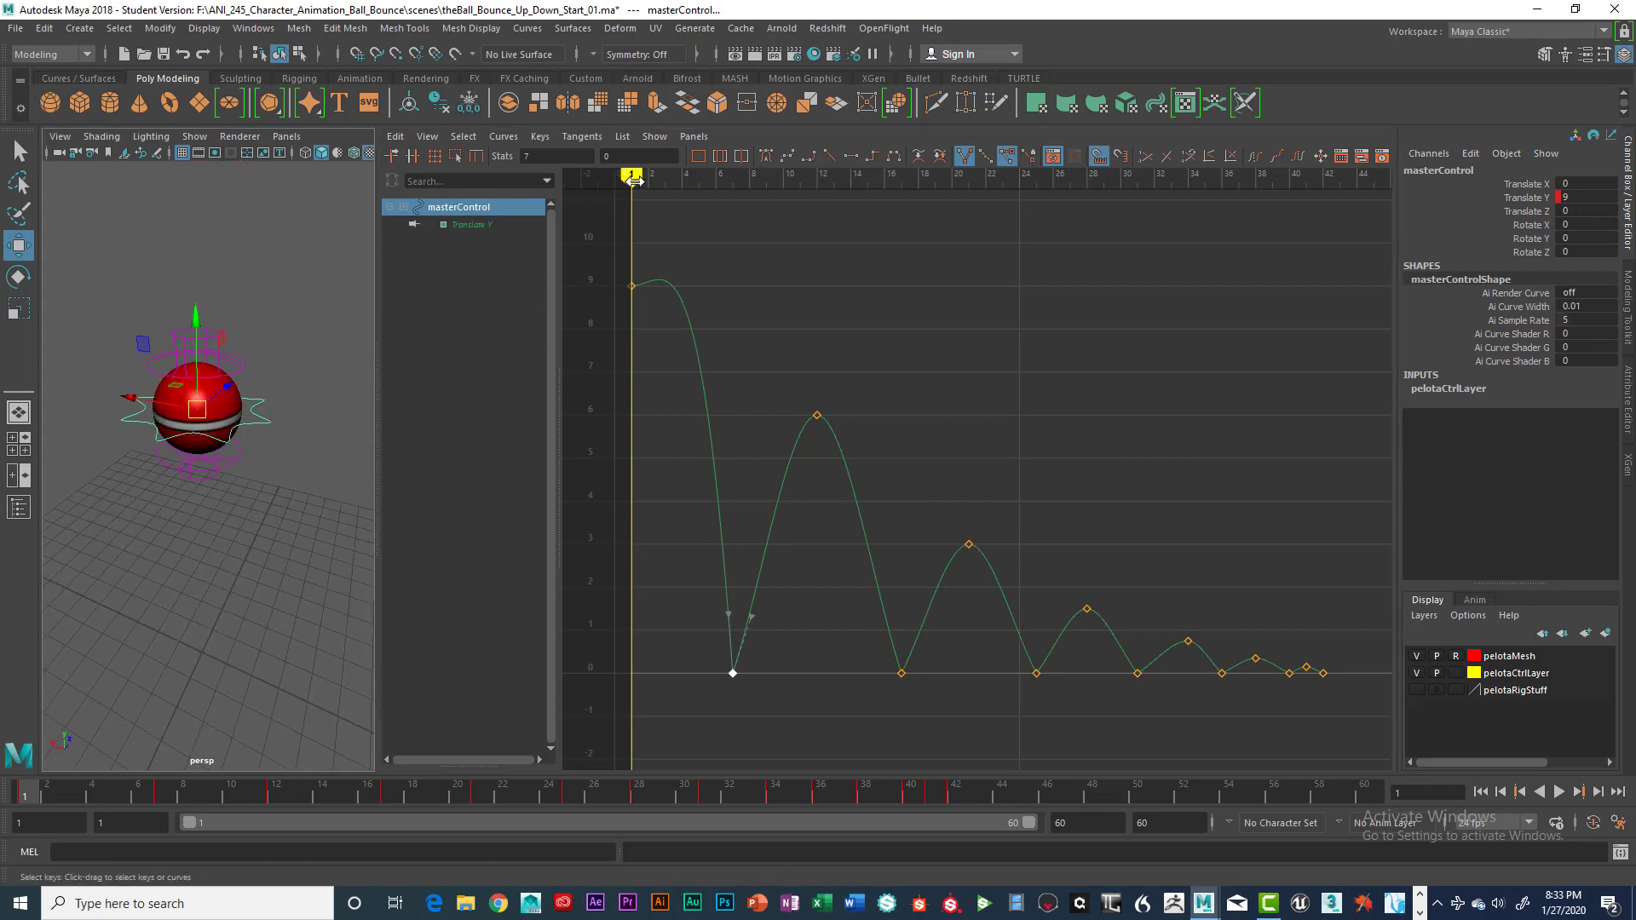
mouse_move(635, 178)
mouse_down()
mouse_move(683, 185)
mouse_move(631, 191)
mouse_up()
click(728, 612)
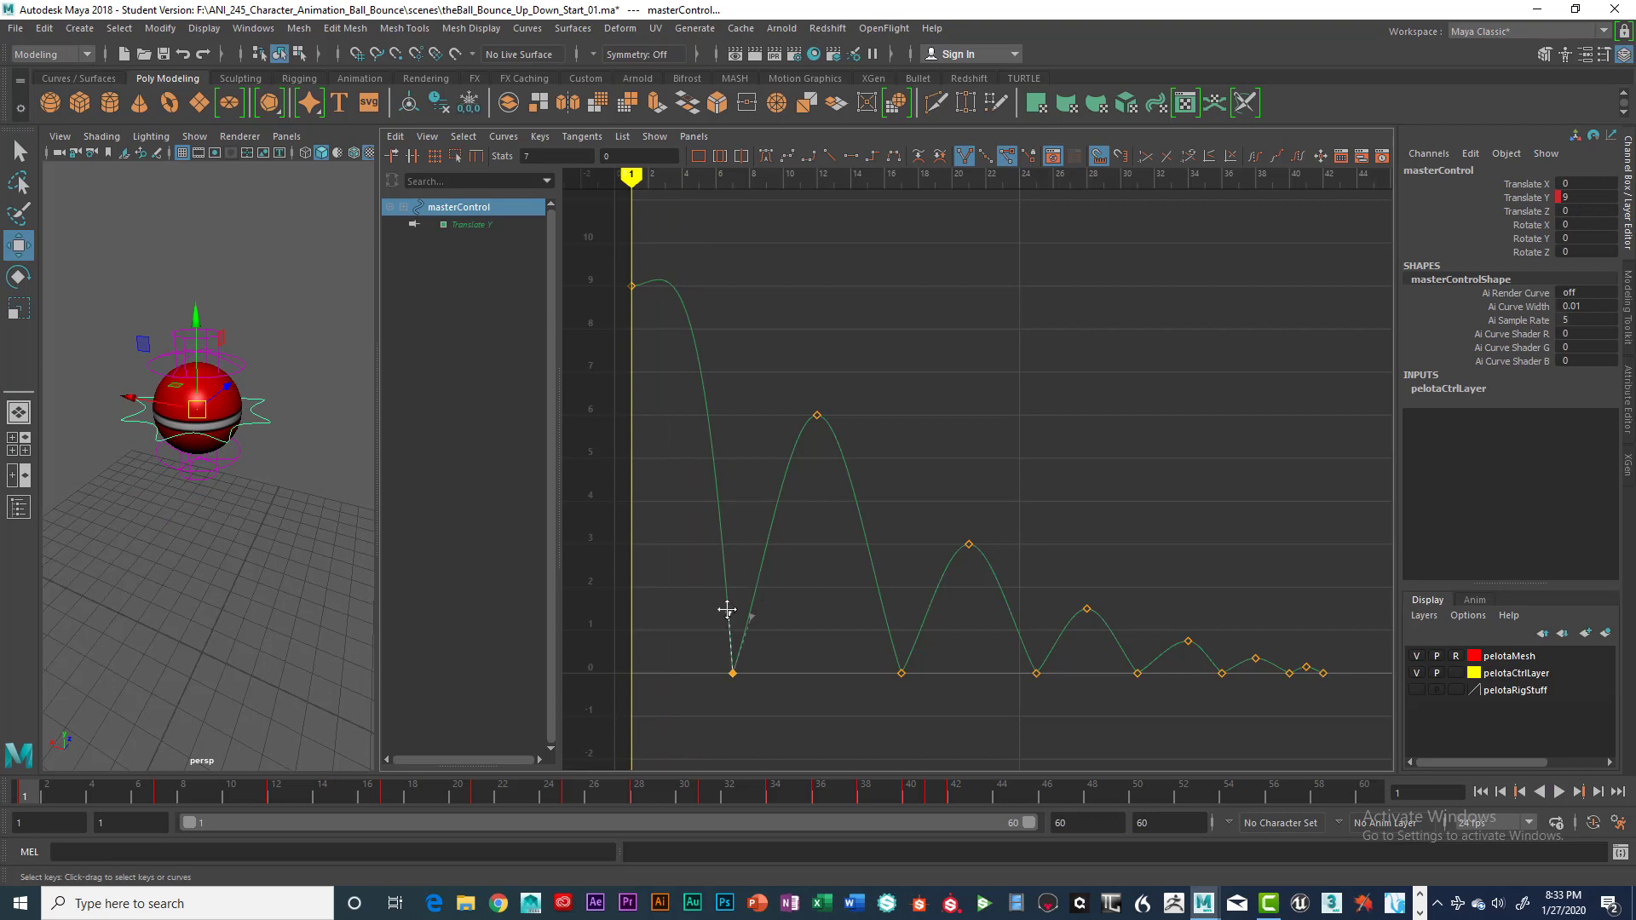
drag(728, 612, 725, 611)
mouse_move(631, 176)
mouse_down()
mouse_move(668, 176)
mouse_move(632, 177)
mouse_up()
drag(727, 615, 727, 614)
key(alt+v)
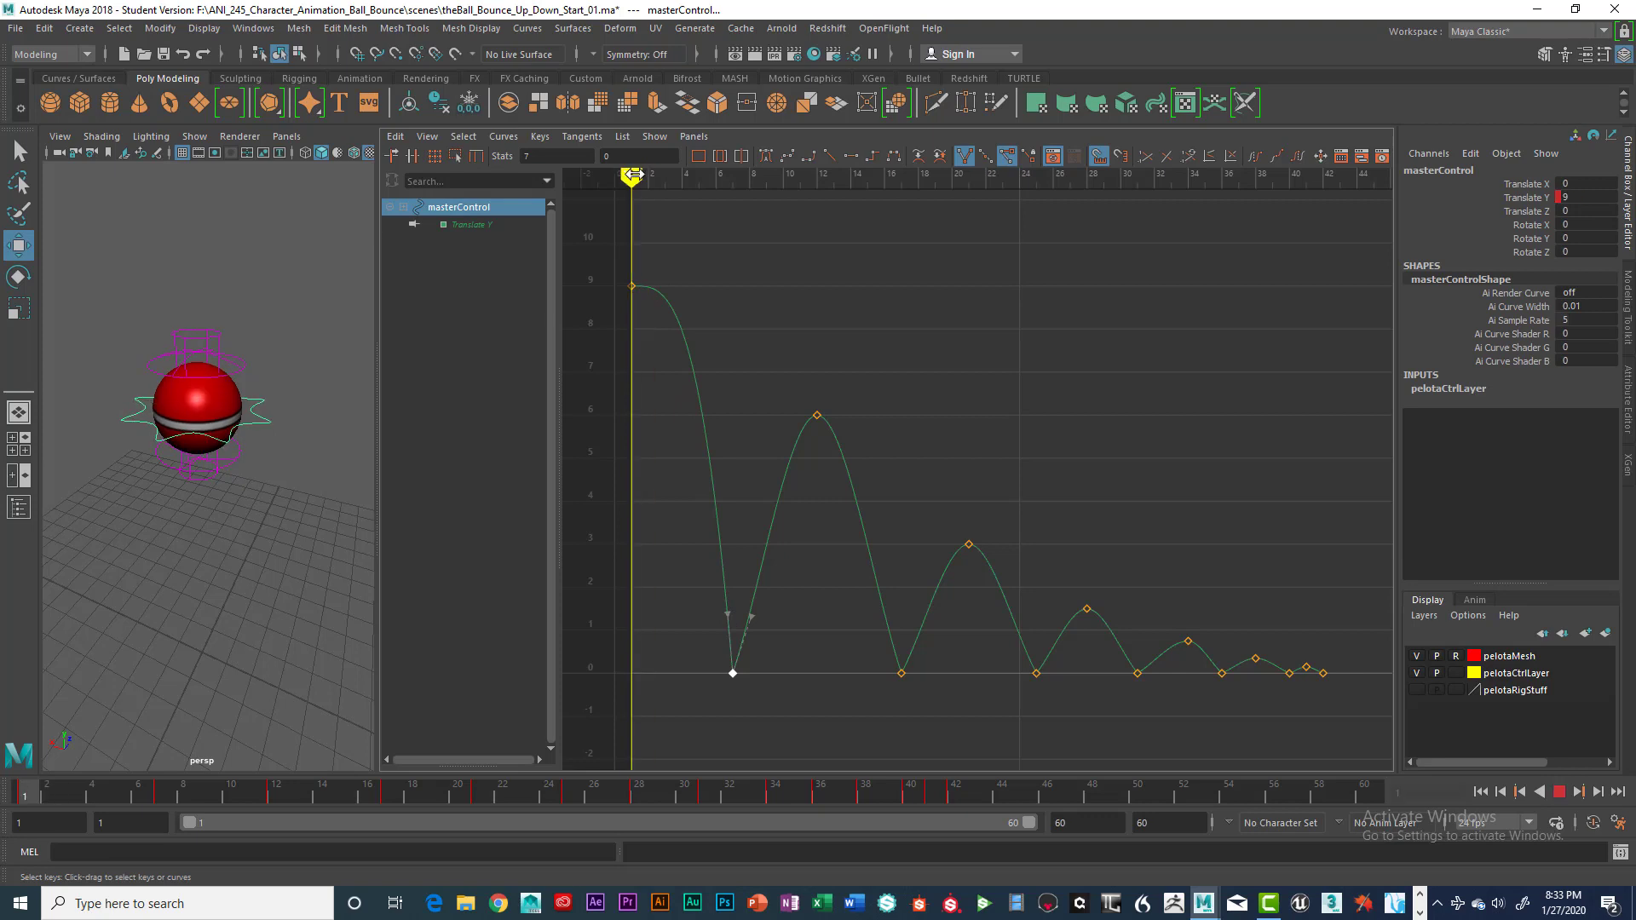
mouse_move(631, 175)
mouse_down()
mouse_move(766, 177)
mouse_move(716, 178)
mouse_up()
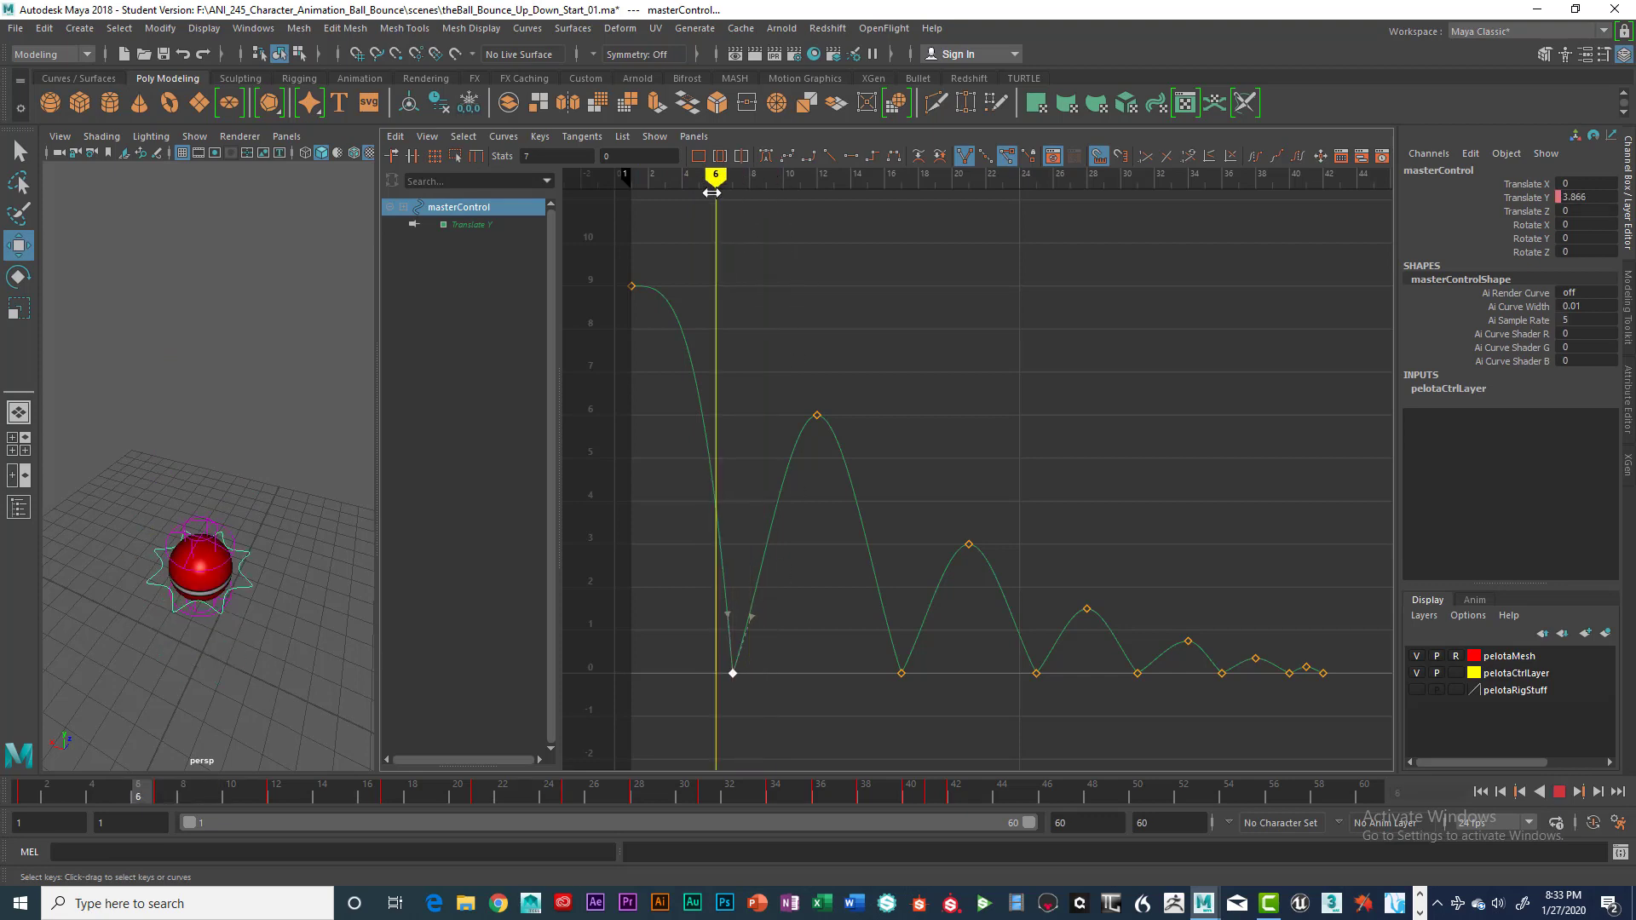
- Steepen the outgoing tangent of the frame 7 contact key and both tangents of the frame 17 contact key
click(751, 616)
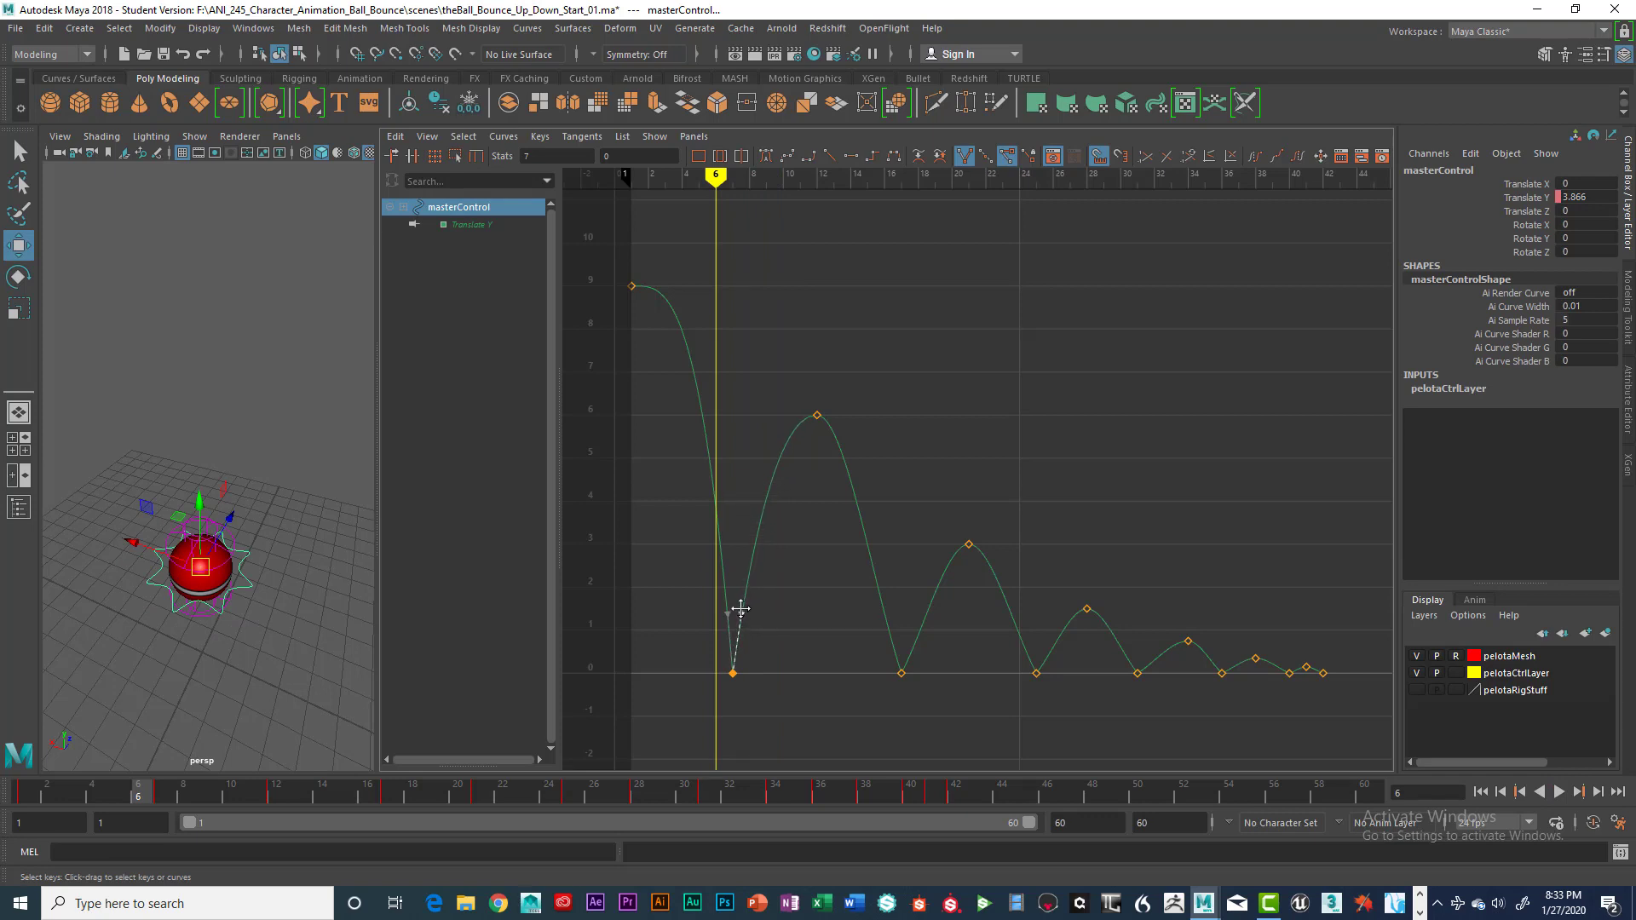
drag(741, 609, 739, 608)
click(900, 672)
drag(882, 622, 911, 617)
- Steepen the incoming and outgoing tangents of the frame 25 contact key to round the neighbouring bounce arcs
click(1036, 673)
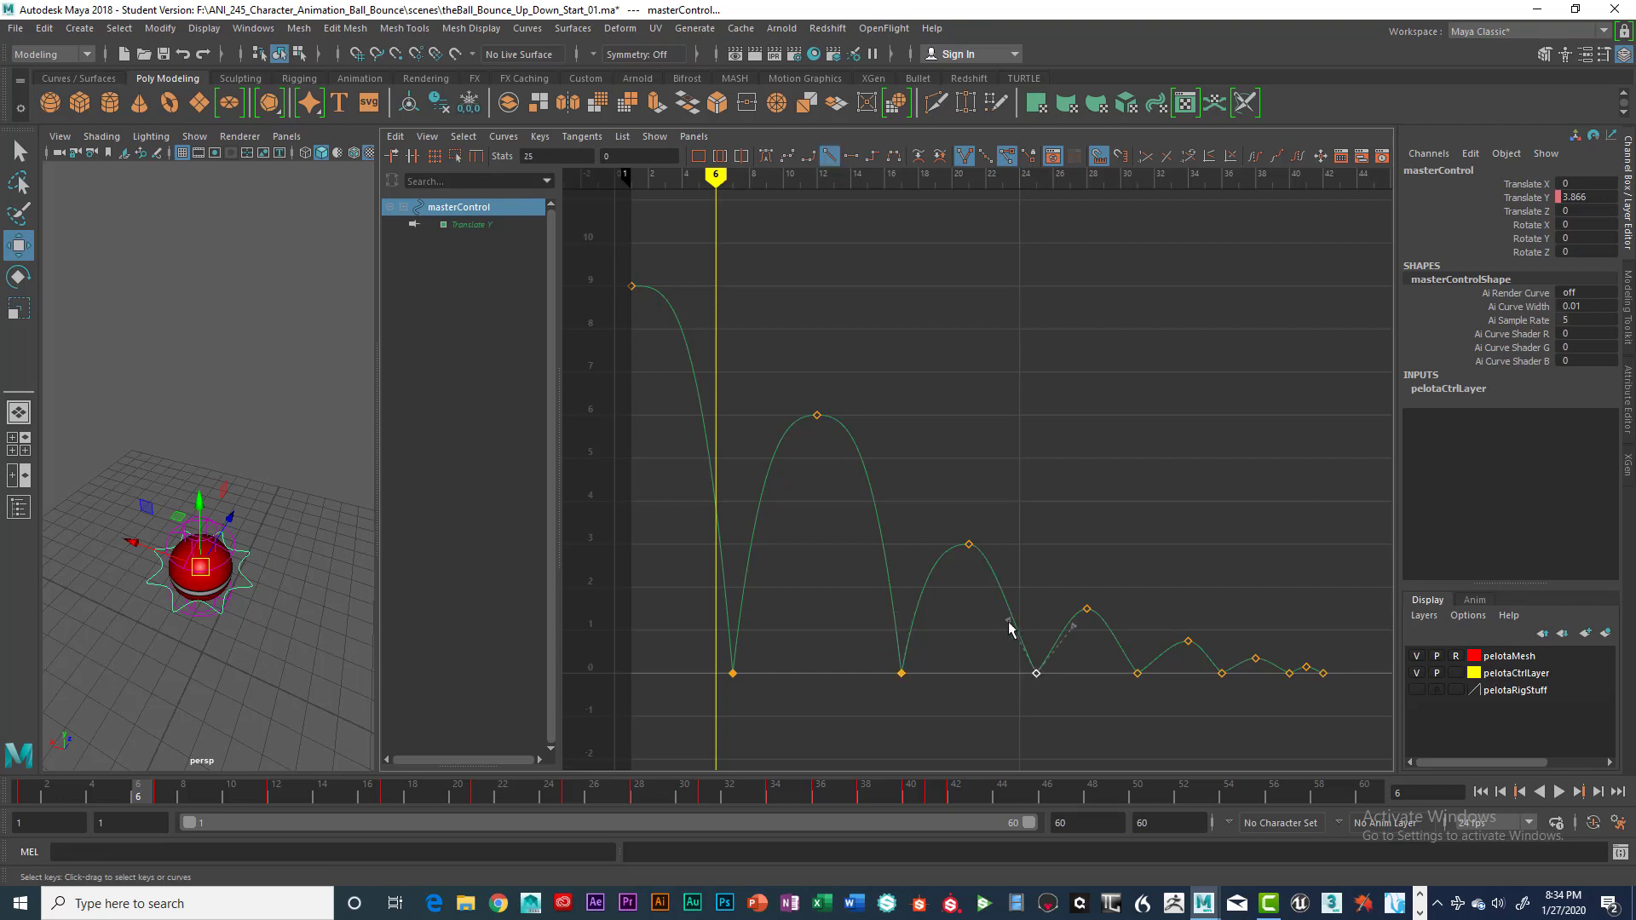
drag(1012, 617, 1026, 615)
click(1070, 628)
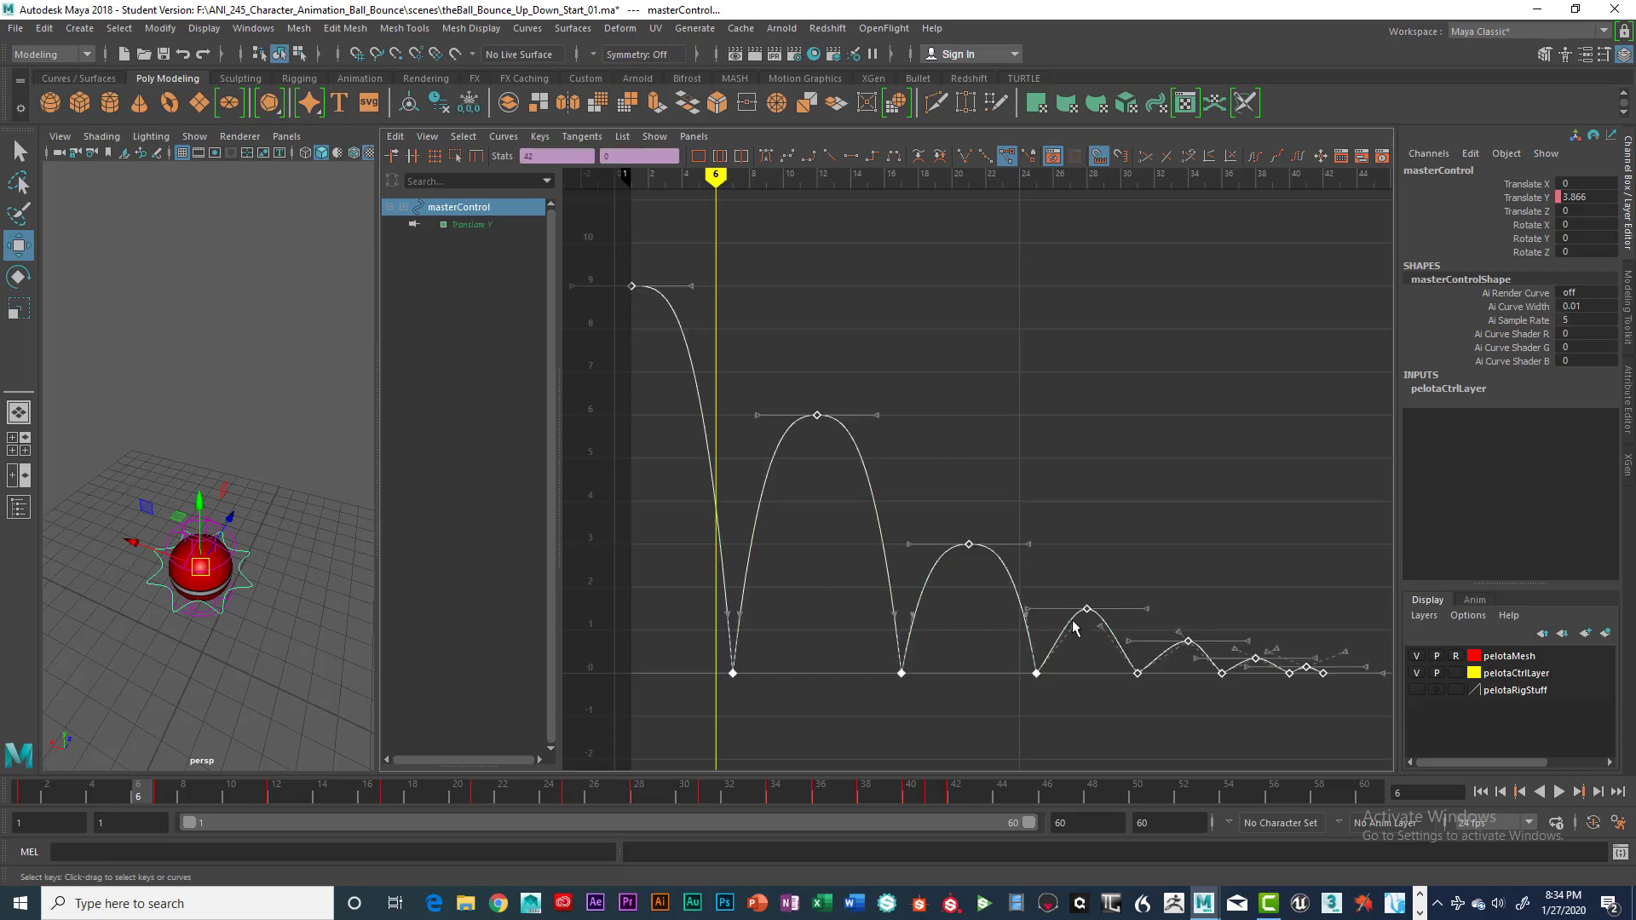
click(1073, 628)
drag(1072, 625, 1050, 629)
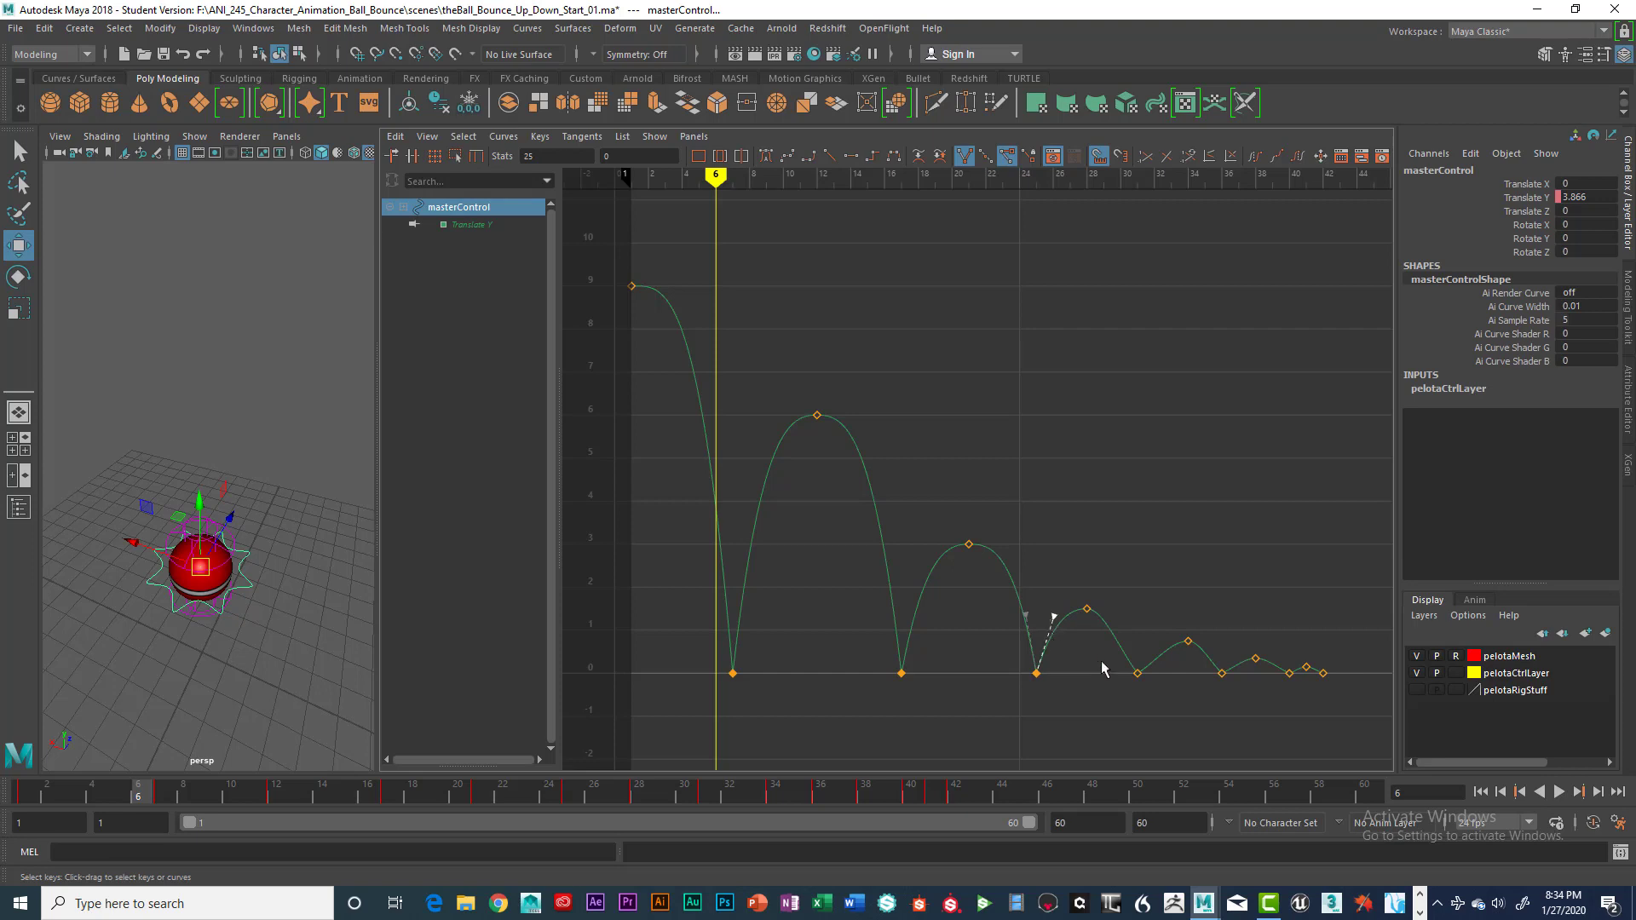
- Steepen both tangents of the frame 31 contact key and the incoming tangent of the frame 36 contact key
click(1139, 676)
drag(1100, 628, 1124, 625)
drag(1175, 647, 1141, 644)
click(1223, 673)
drag(1181, 632, 1201, 629)
- Try shifting the frame 34 peak key slightly earlier in time
click(1189, 641)
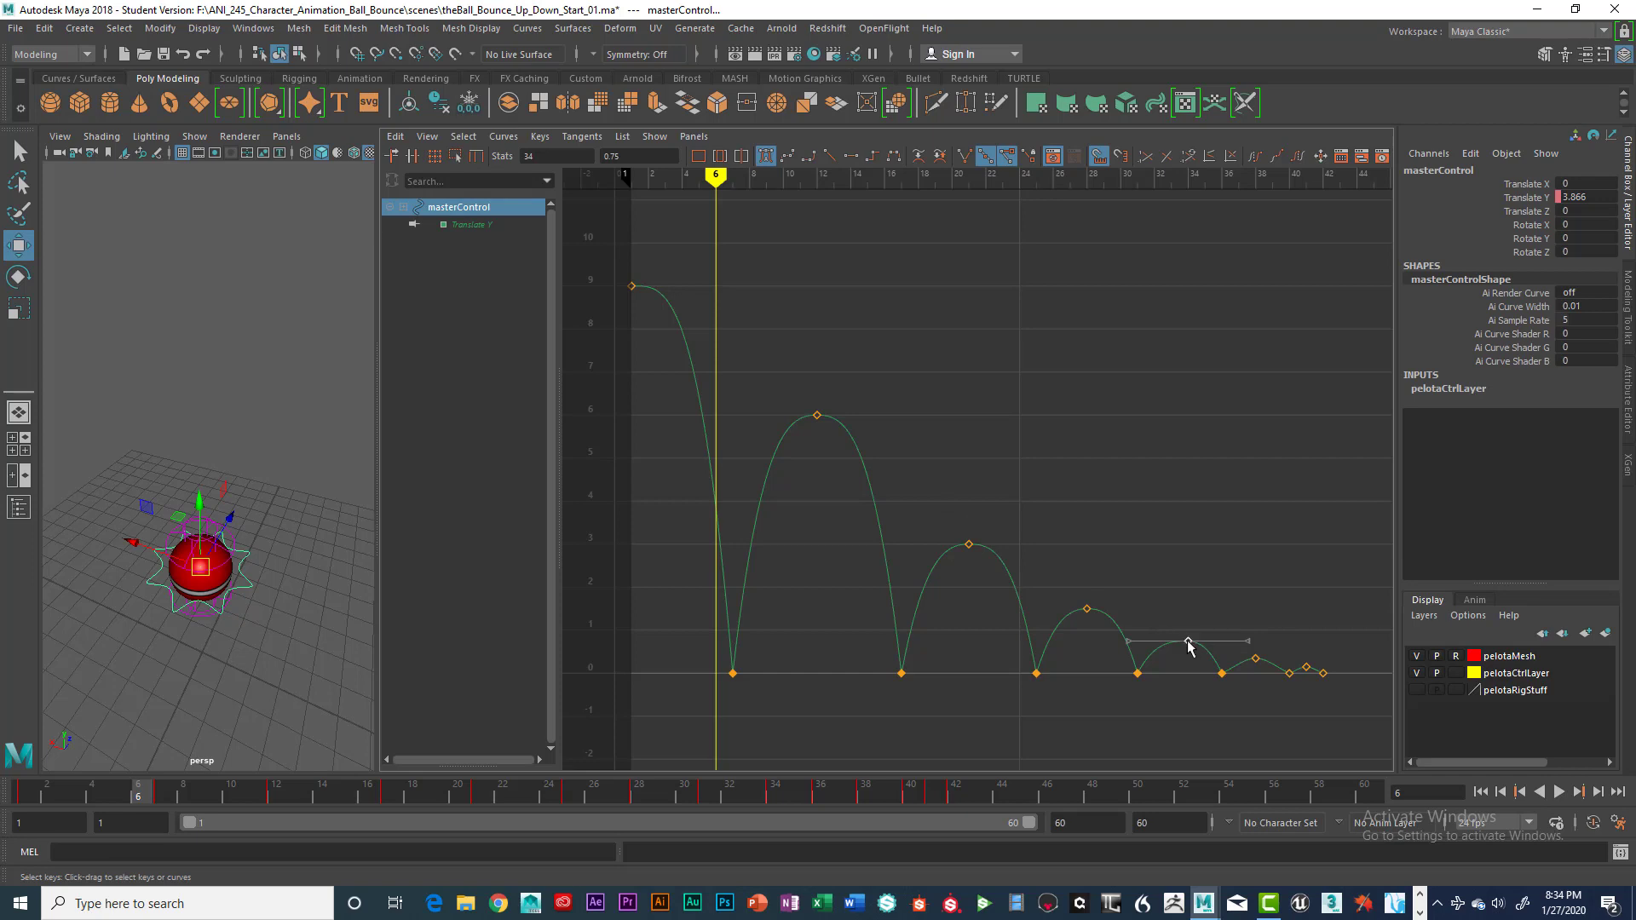
mouse_move(1191, 647)
shift+middle_down()
mouse_move(1136, 645)
mouse_move(1223, 643)
mouse_move(1175, 643)
mouse_move(1187, 674)
mouse_move(1166, 662)
mouse_move(1177, 649)
shift+middle_up()
click(1229, 670)
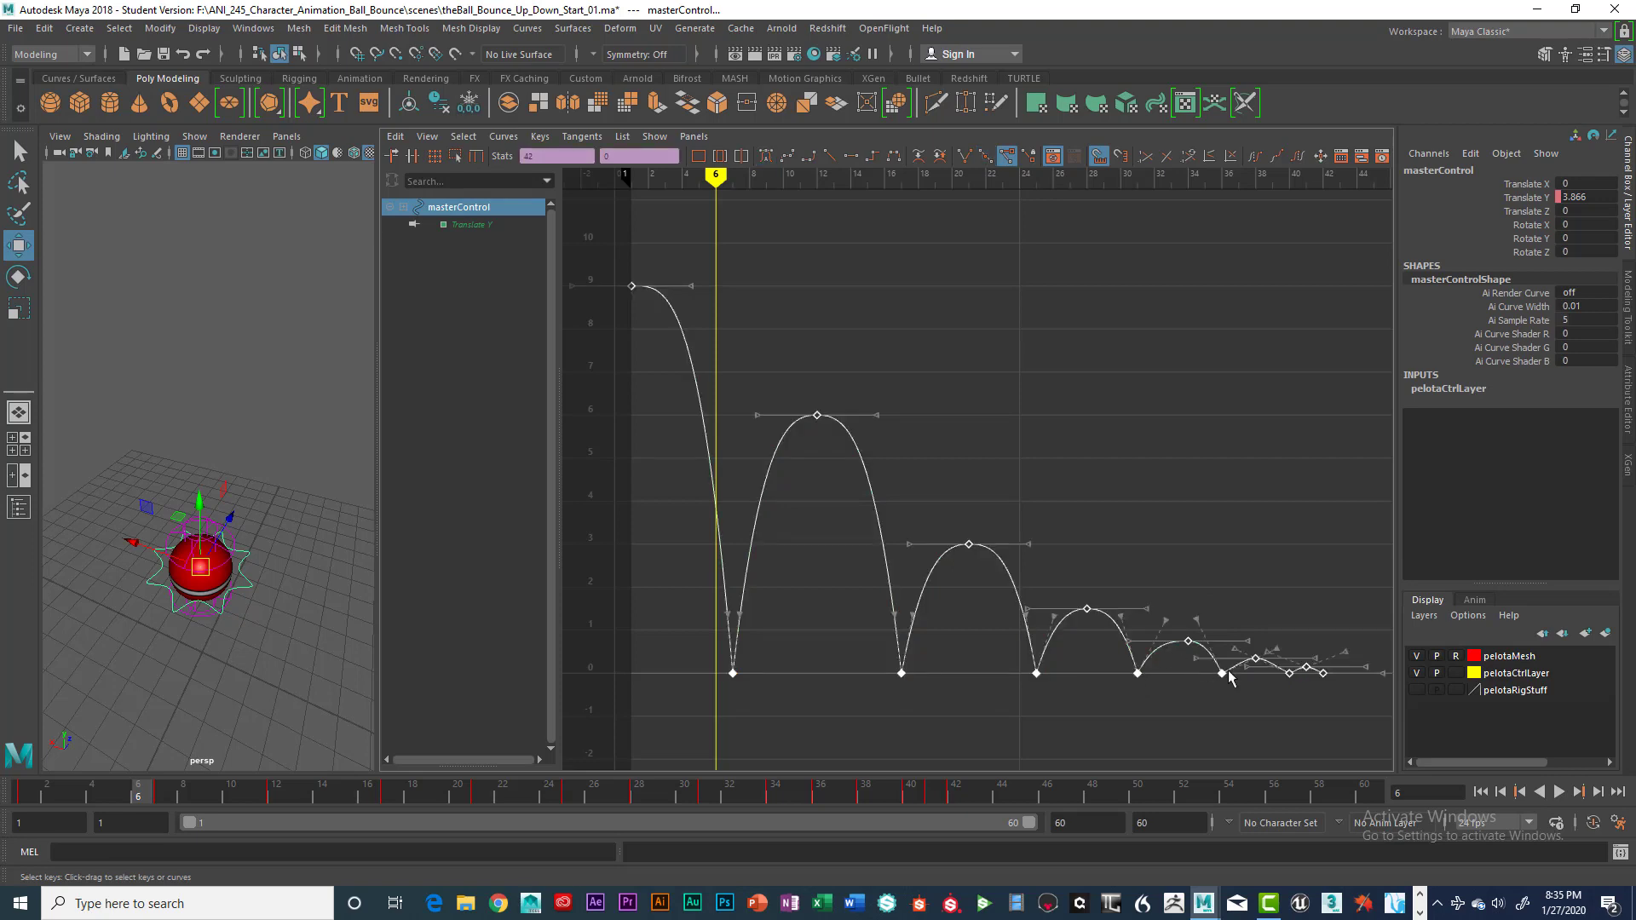
- Fine-tune the incoming tangent of the frame 36 contact key and steepen its outgoing tangent
click(1222, 673)
click(1196, 618)
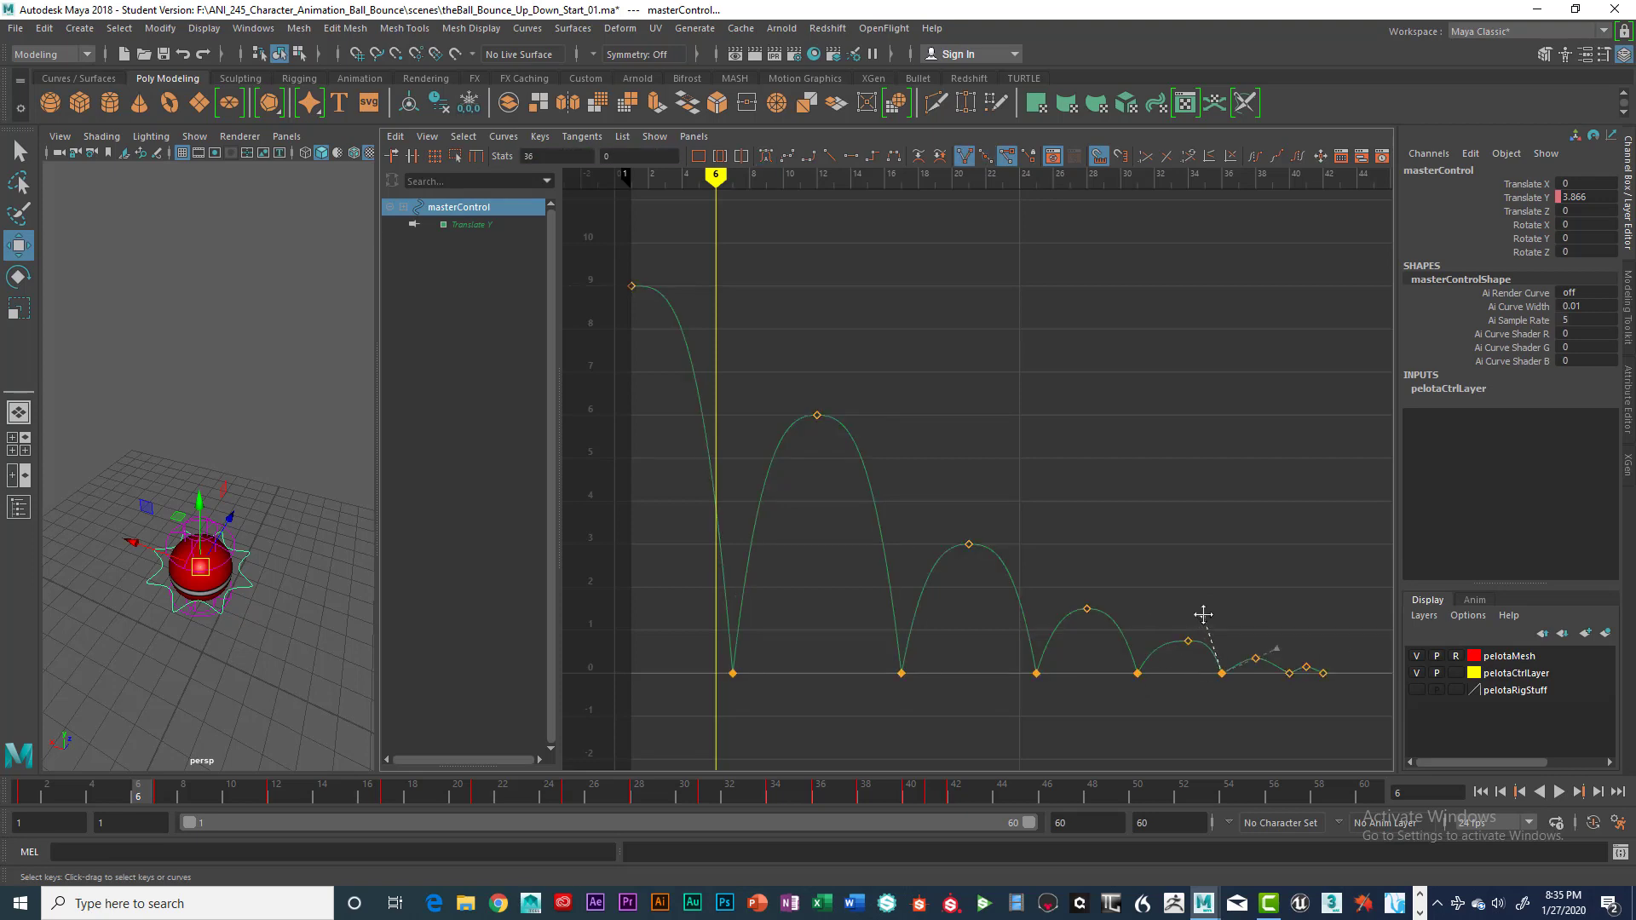
click(1222, 673)
mouse_move(1276, 650)
mouse_down()
mouse_move(1250, 639)
mouse_move(1261, 628)
mouse_move(1243, 645)
mouse_move(1263, 640)
mouse_up()
- Steepen the outgoing tangent of the frame 40 contact key to round the last small bounce's rise
click(1290, 673)
key(f)
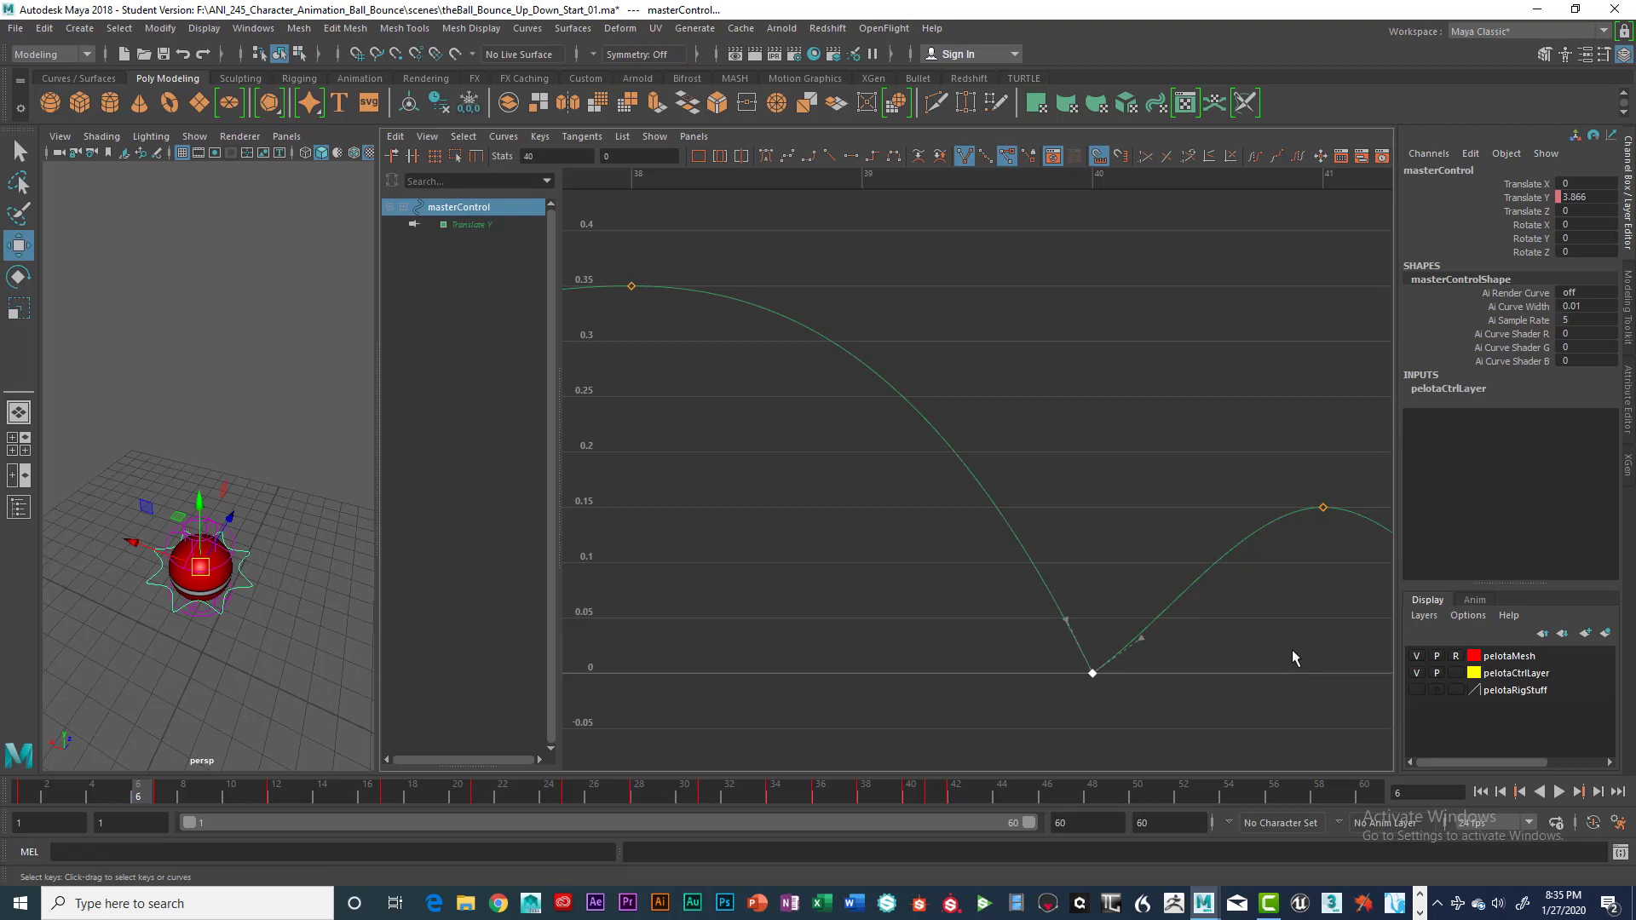
click(1142, 640)
drag(1139, 648, 1067, 615)
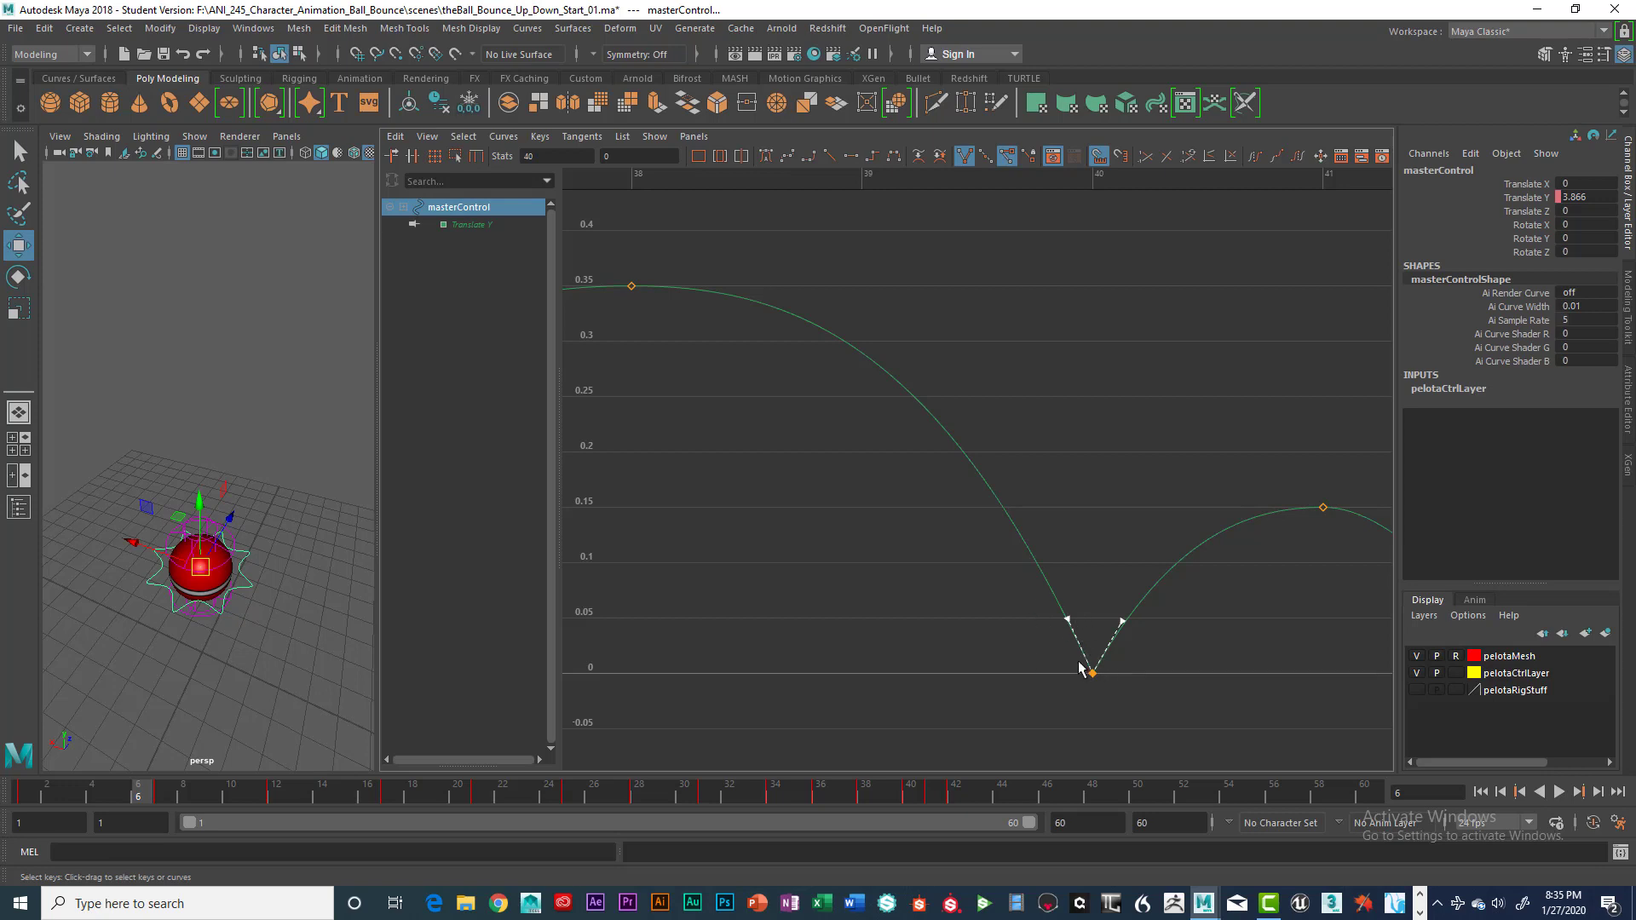
- Steepen the incoming tangent of the final contact key at frame 42 to round the last bounce's fall
key(f)
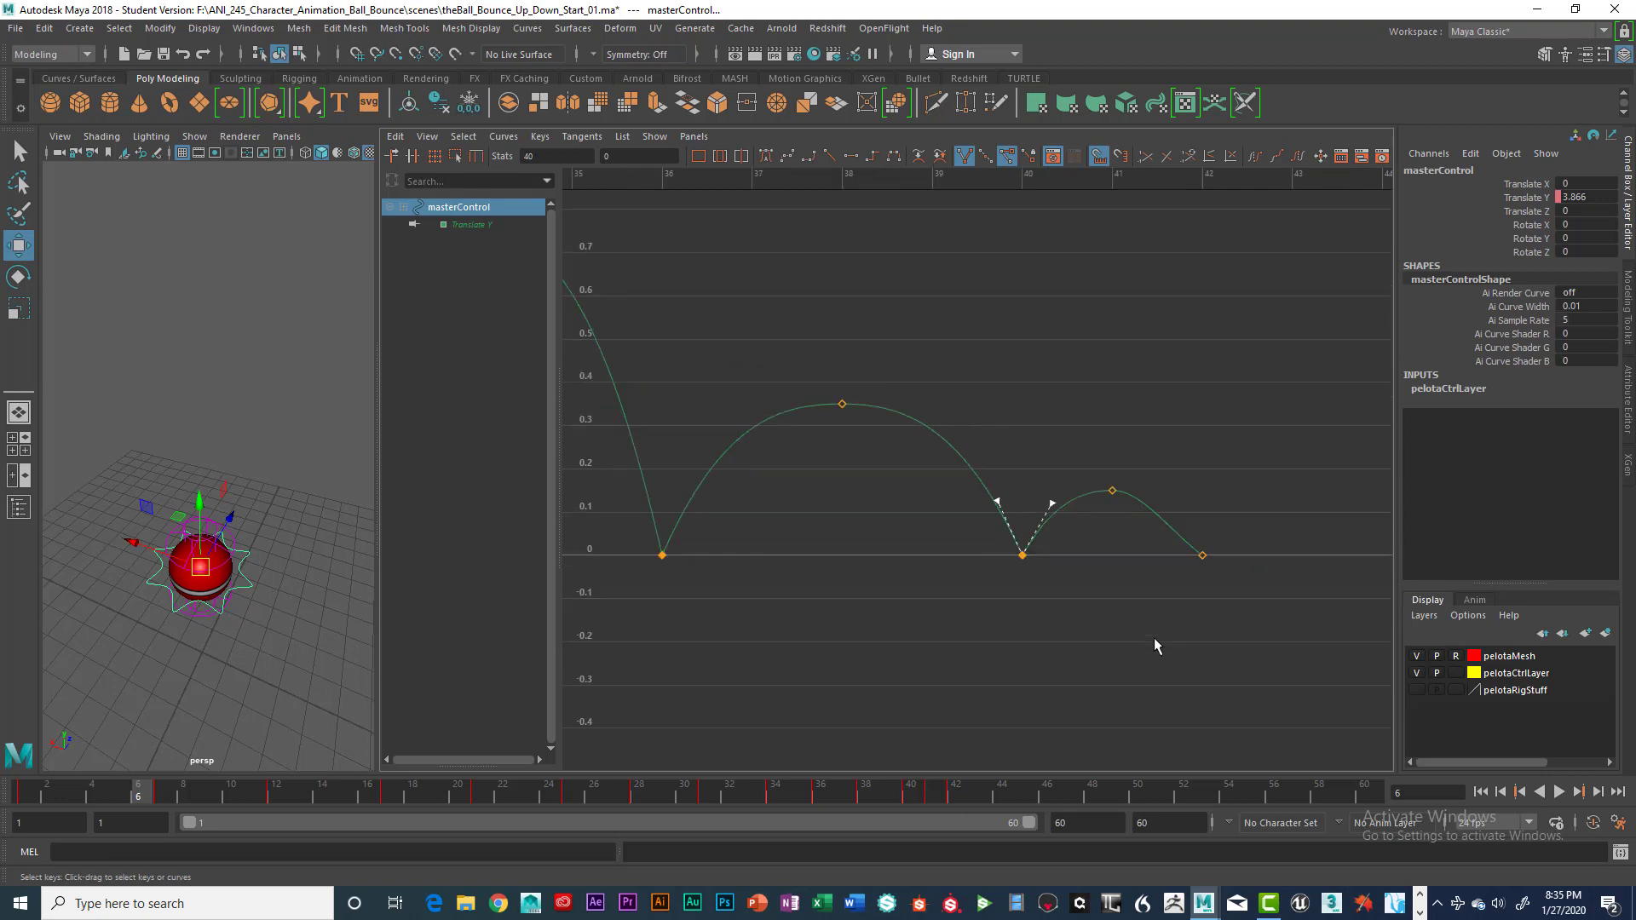
click(1204, 556)
key(f)
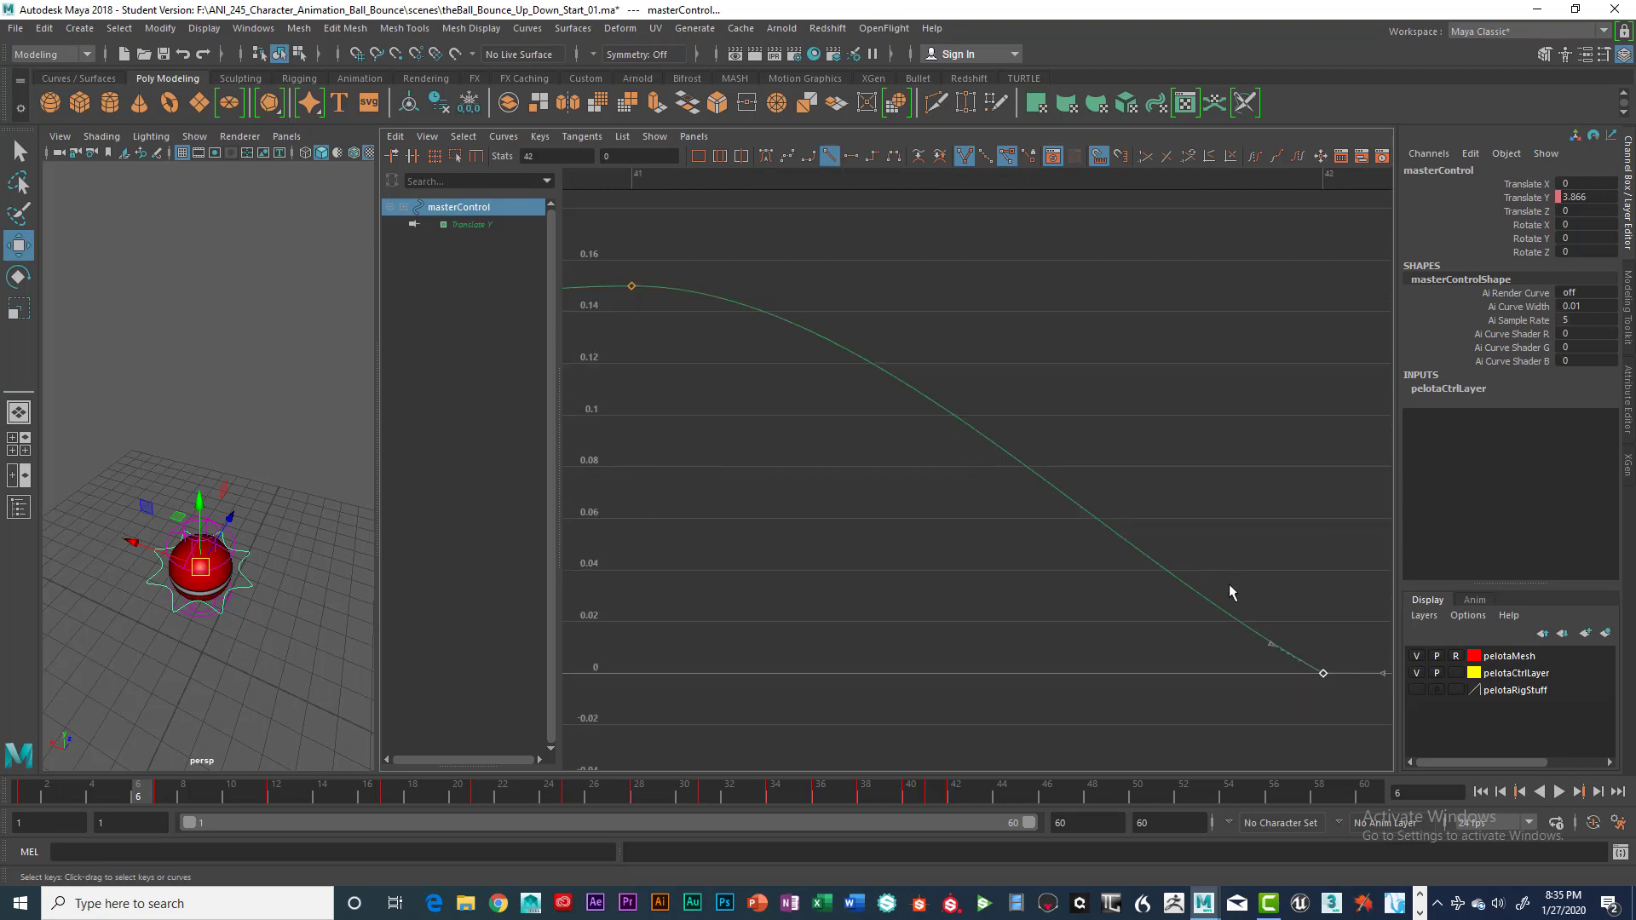
drag(1271, 643, 1303, 625)
key(f)
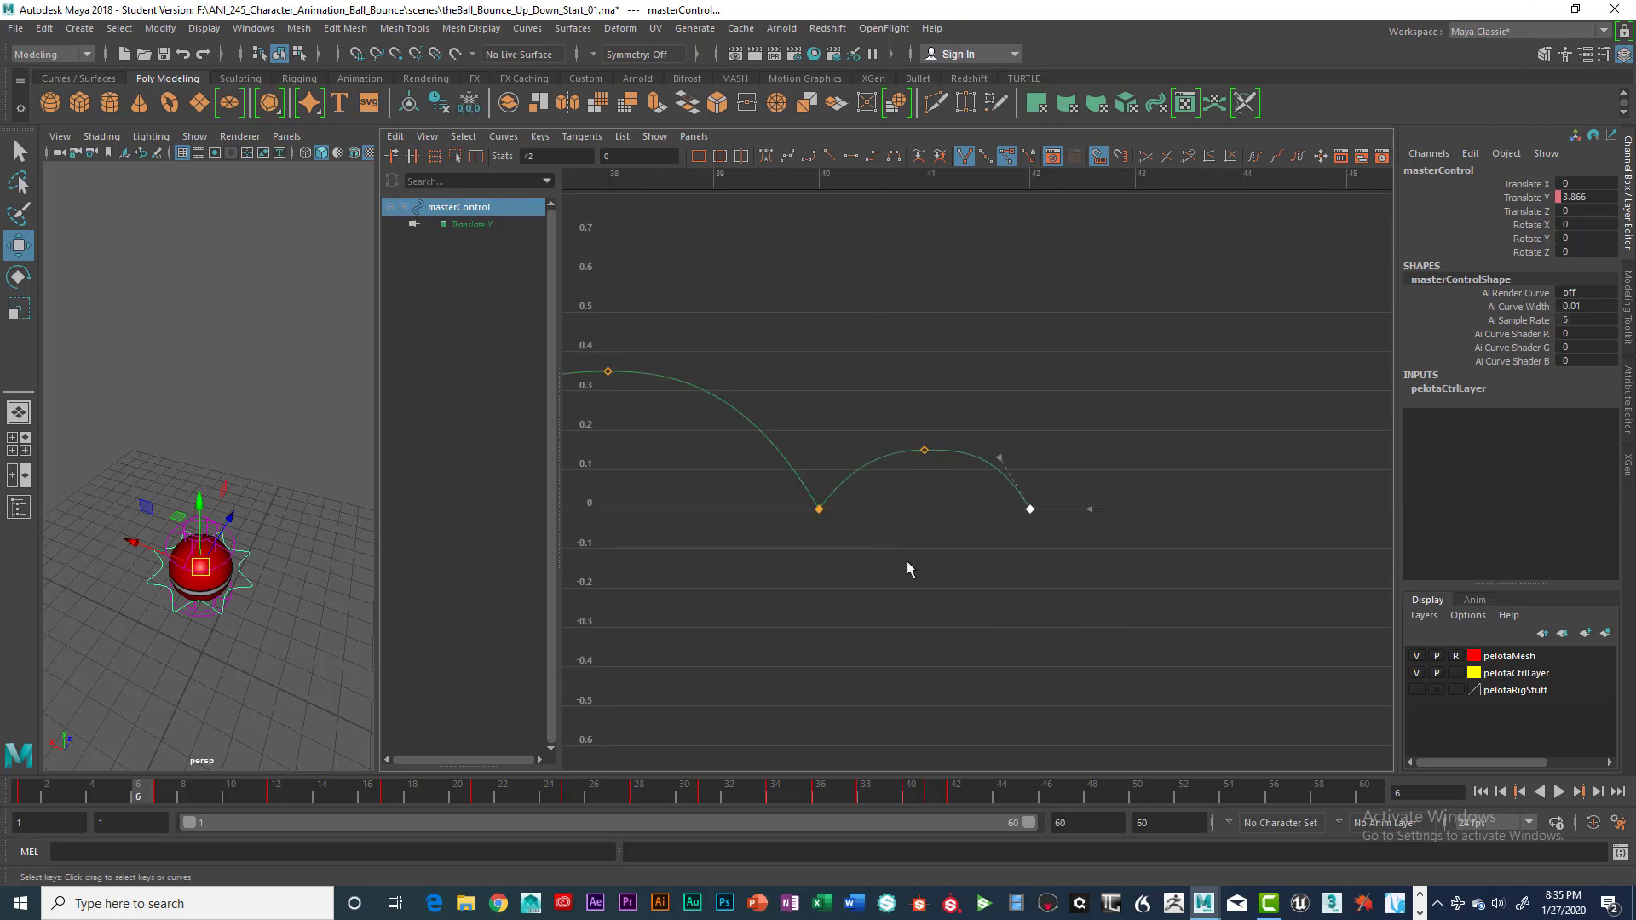
- Examine the whole Translate Y curve and scrub through the bounces to frame 21
key(a)
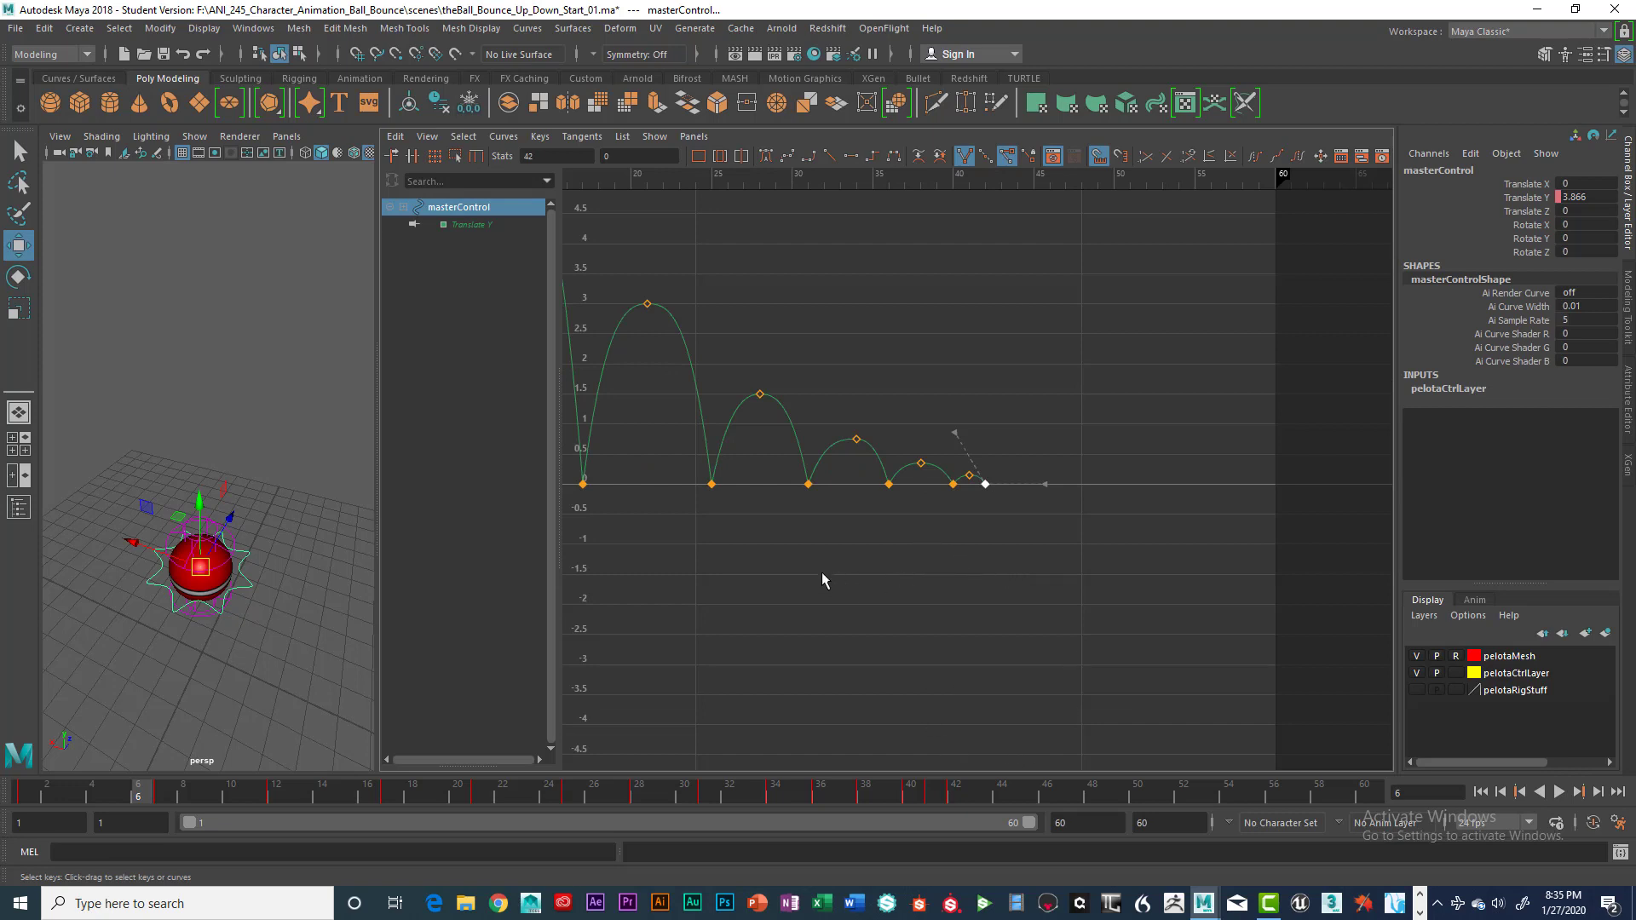
alt+middle_drag(780, 570, 920, 588)
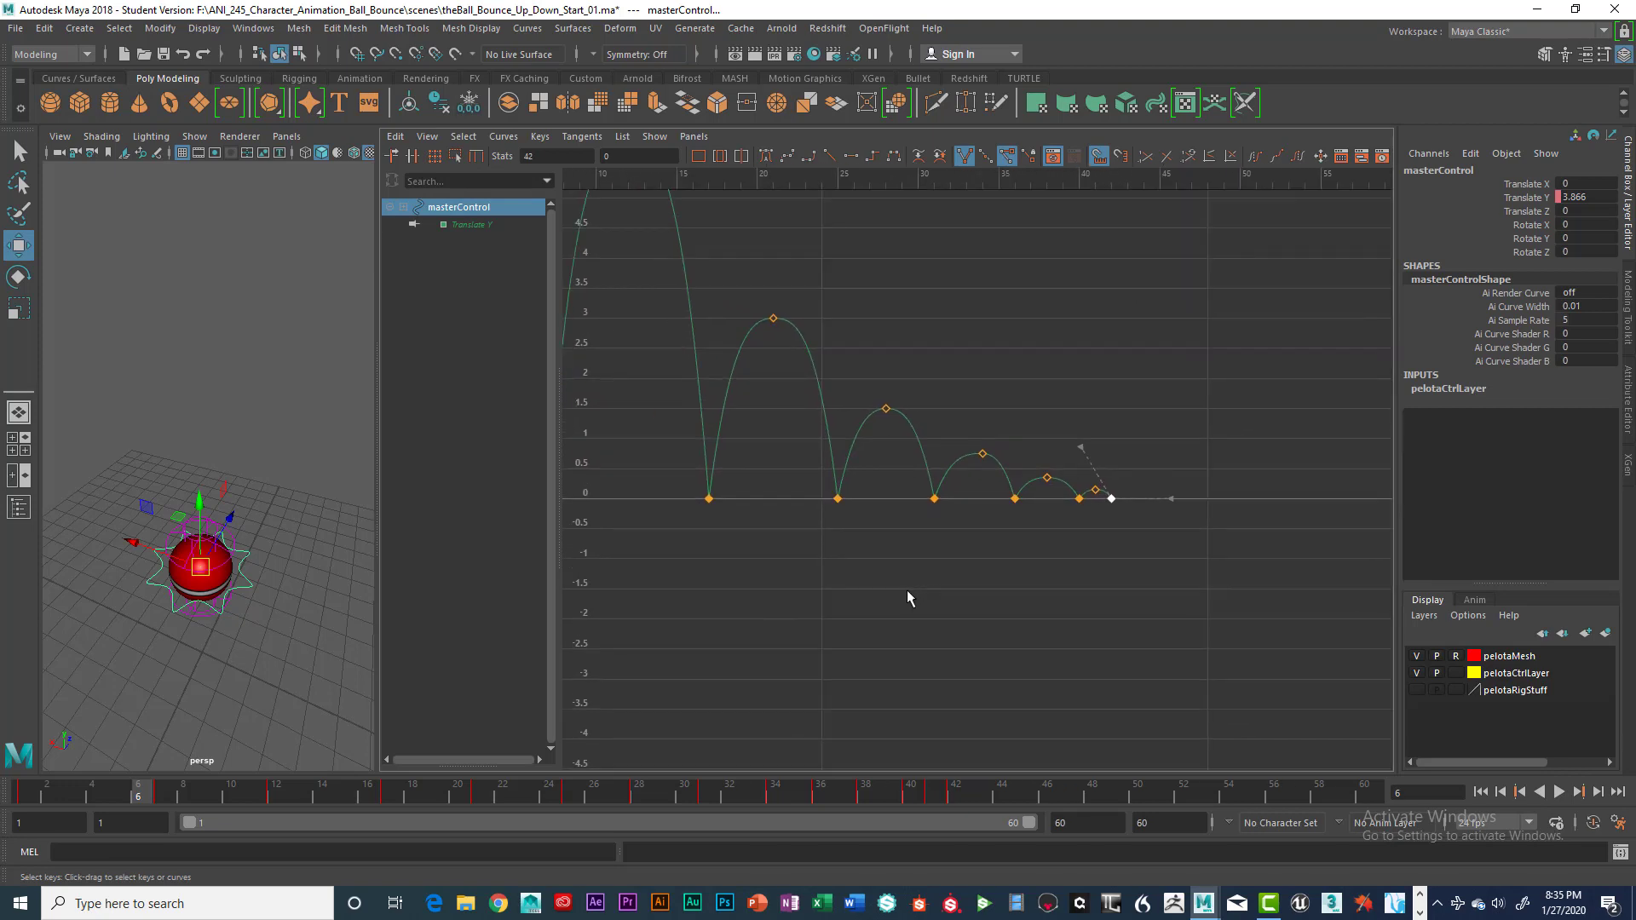
mouse_move(809, 612)
alt+middle_down()
mouse_move(1019, 681)
mouse_move(1022, 696)
mouse_move(976, 698)
alt+middle_up()
scroll(976, 661, down, 3)
scroll(1022, 684, down, 3)
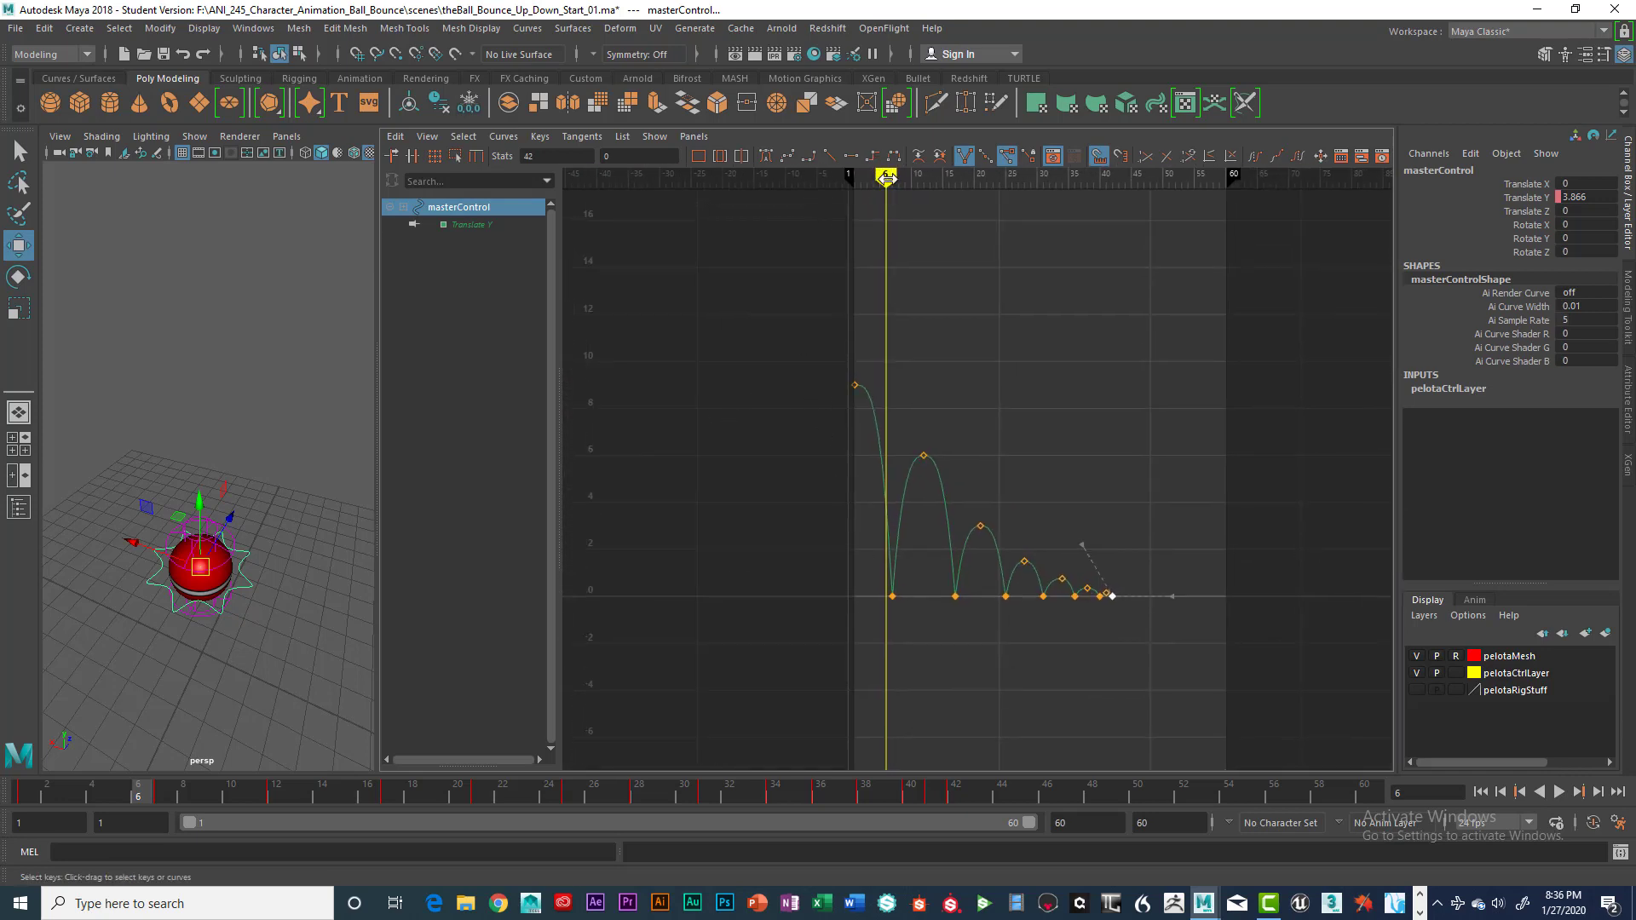
mouse_move(887, 178)
mouse_down()
mouse_move(1103, 180)
mouse_move(844, 206)
mouse_move(913, 219)
mouse_move(873, 221)
mouse_move(893, 226)
mouse_move(909, 220)
mouse_move(838, 217)
mouse_move(912, 222)
mouse_up()
drag(918, 222, 980, 230)
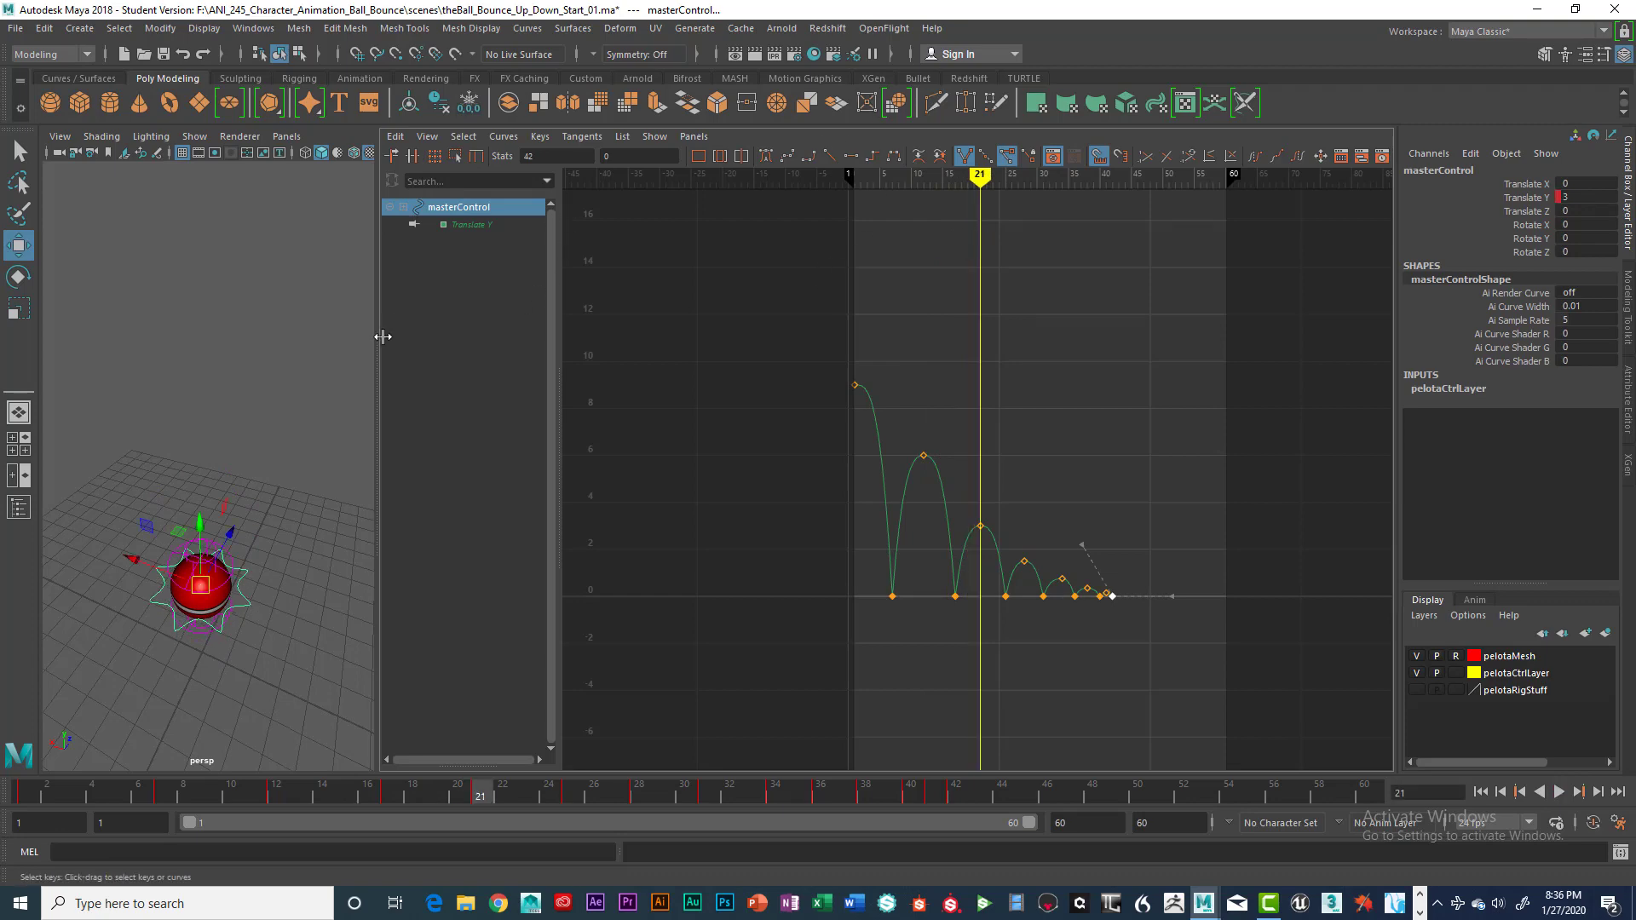
- Enlarge the perspective view, return to frame 1 and play back the ball bounce
drag(380, 343, 891, 352)
scroll(683, 537, down, 7)
mouse_move(636, 613)
alt+mouse_down()
mouse_move(647, 580)
mouse_move(658, 598)
alt+mouse_up()
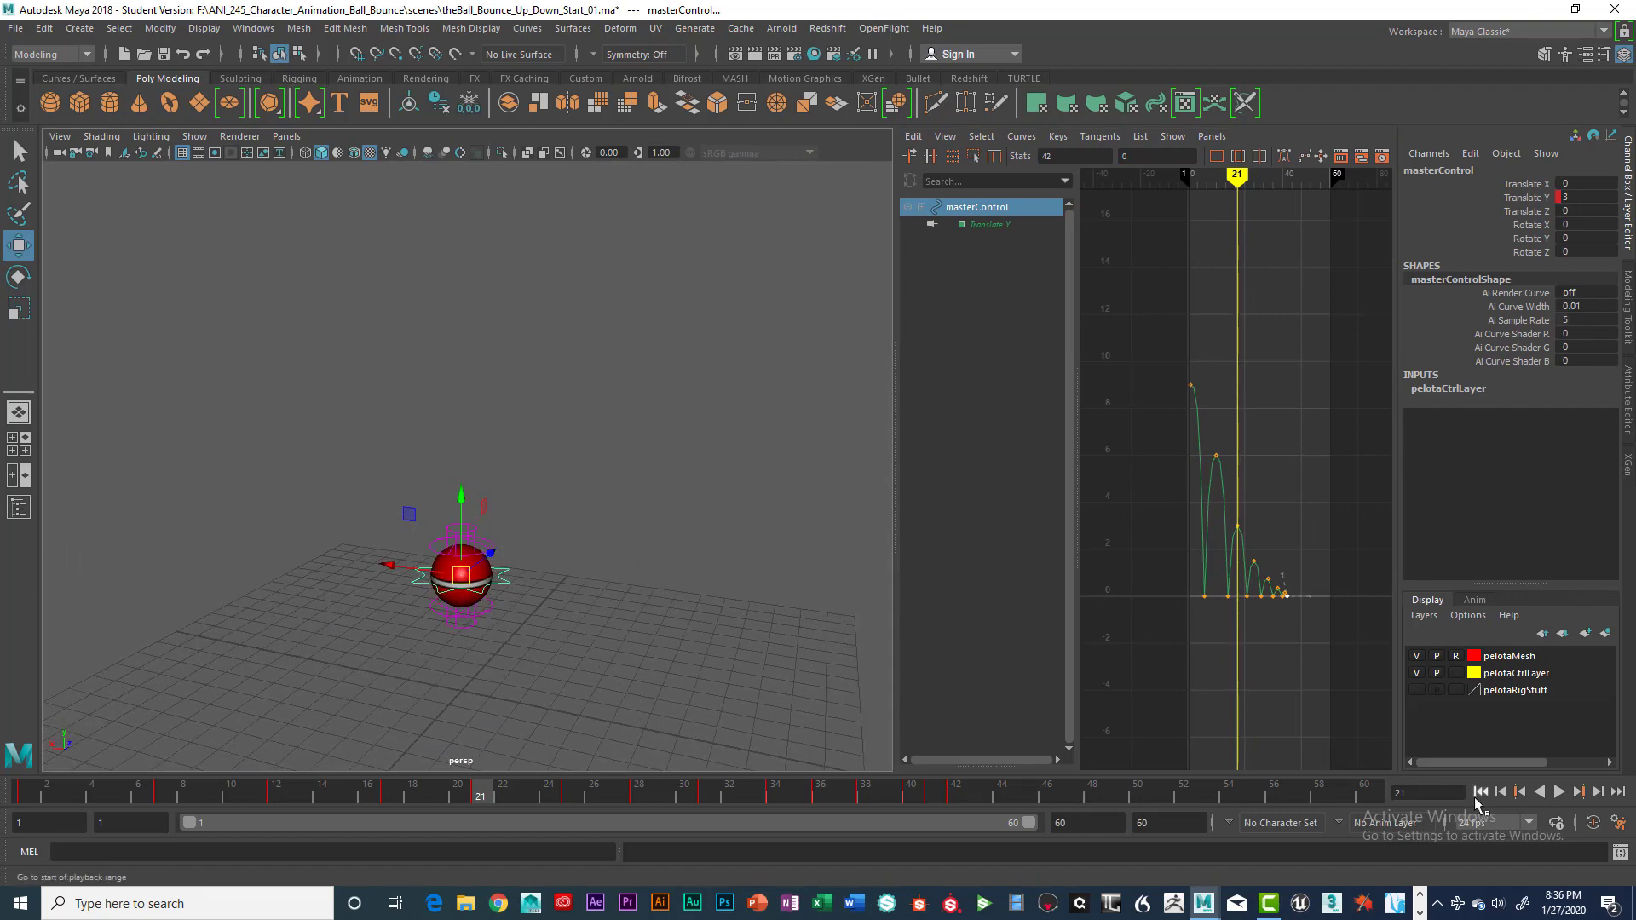
click(1480, 792)
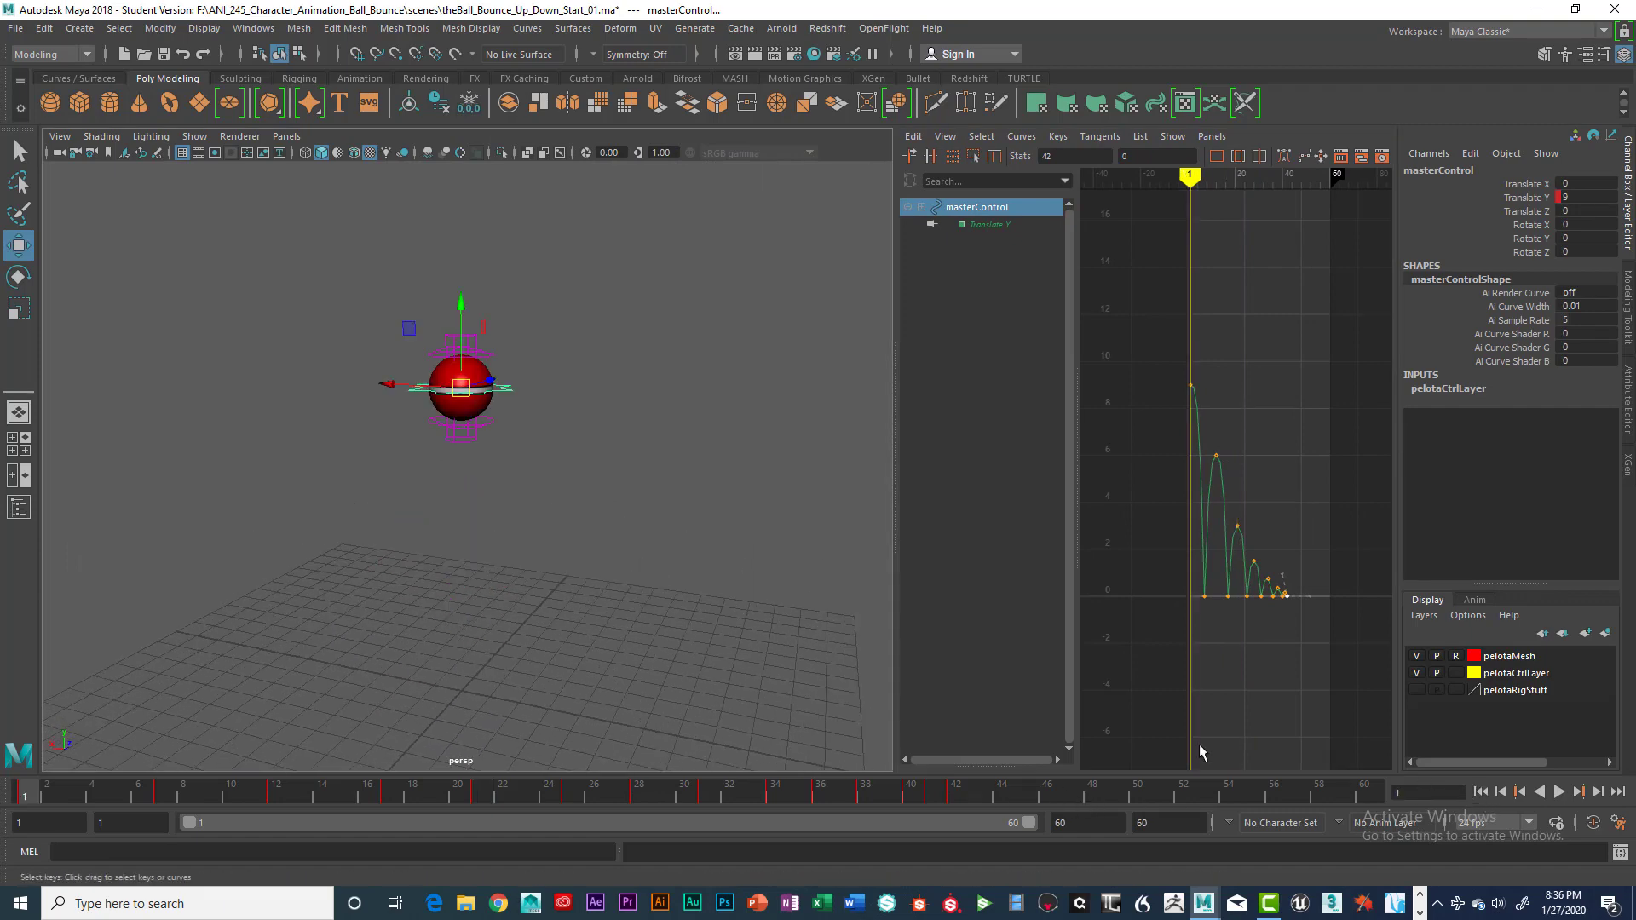
alt+drag(636, 566, 684, 543)
click(1558, 791)
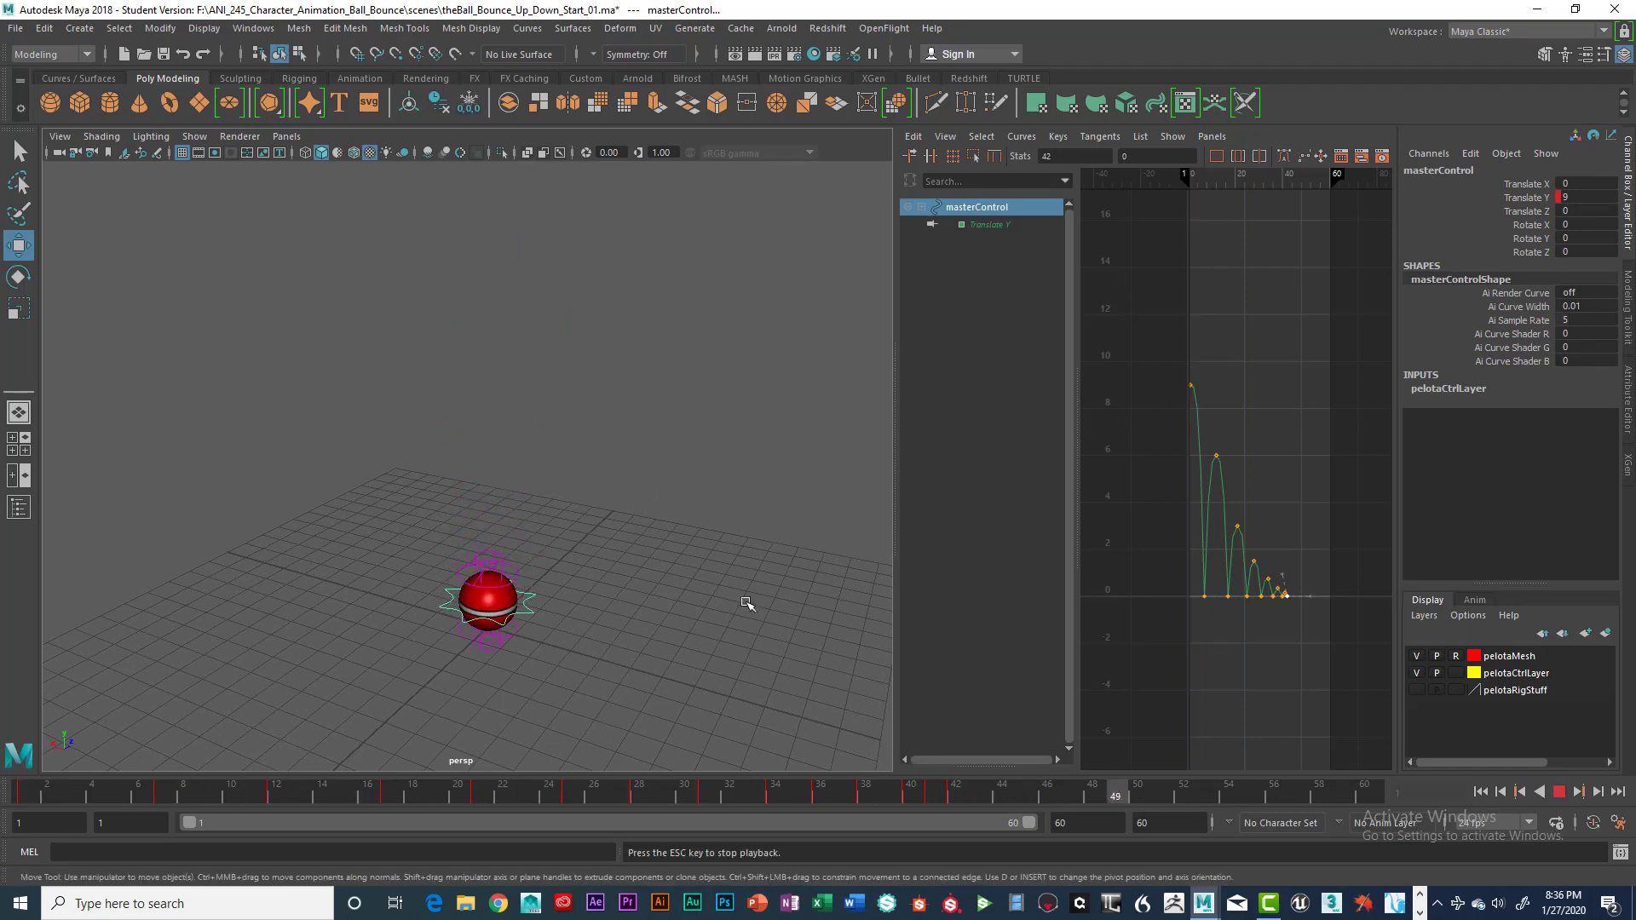
- Play back the ball bounce several times in the perspective view to review its timing and settling
alt+drag(749, 603, 734, 611)
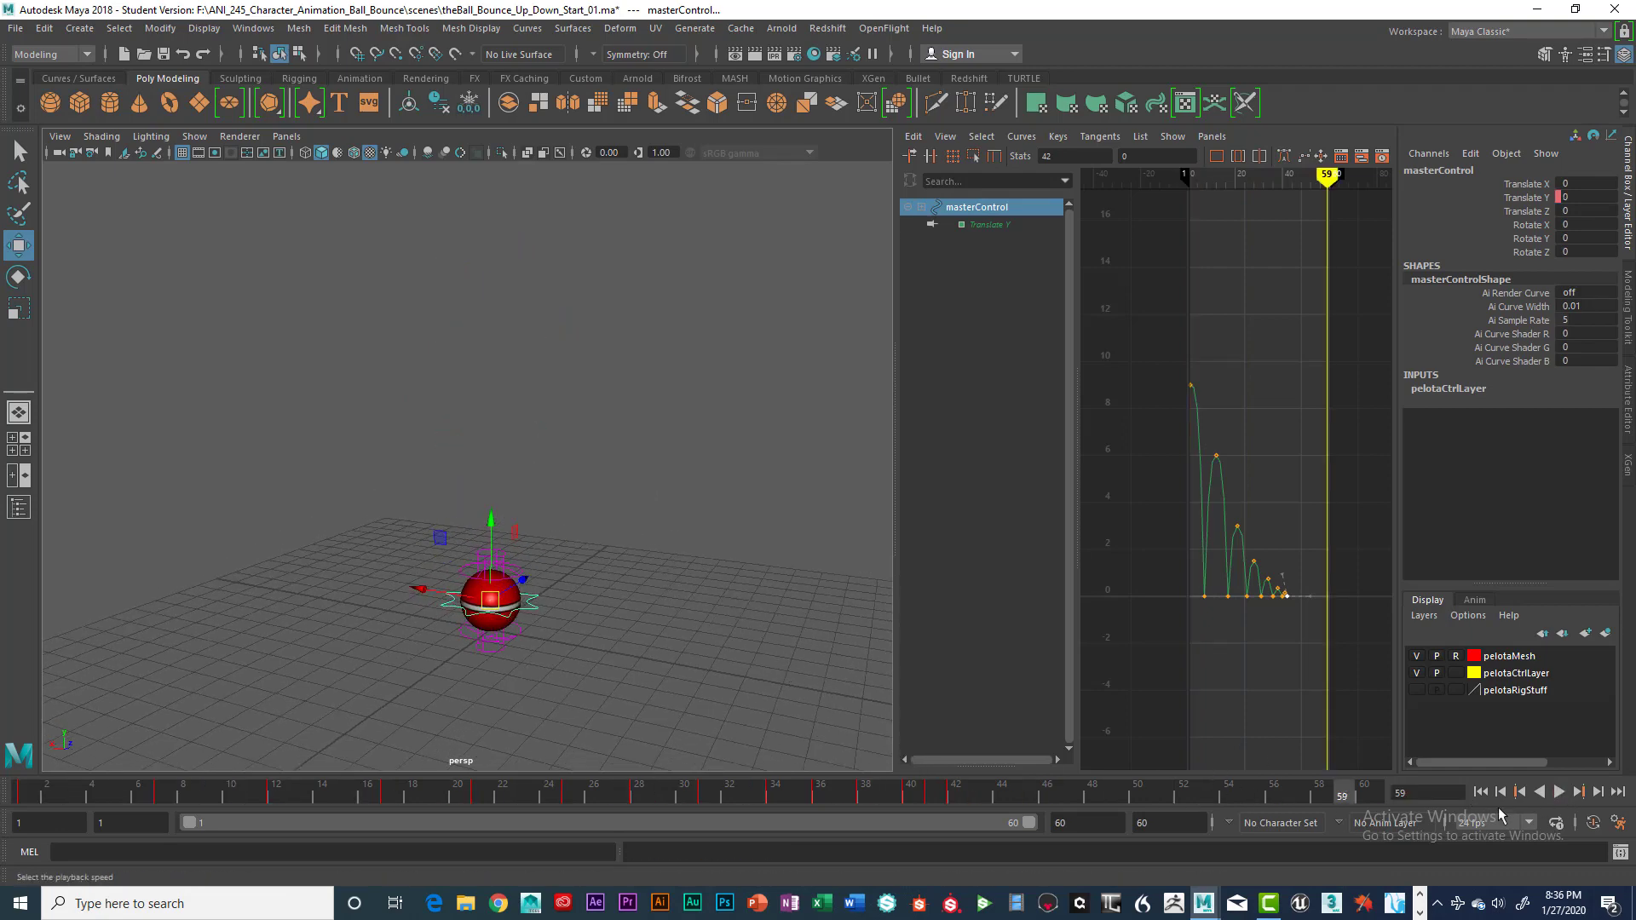
click(1559, 792)
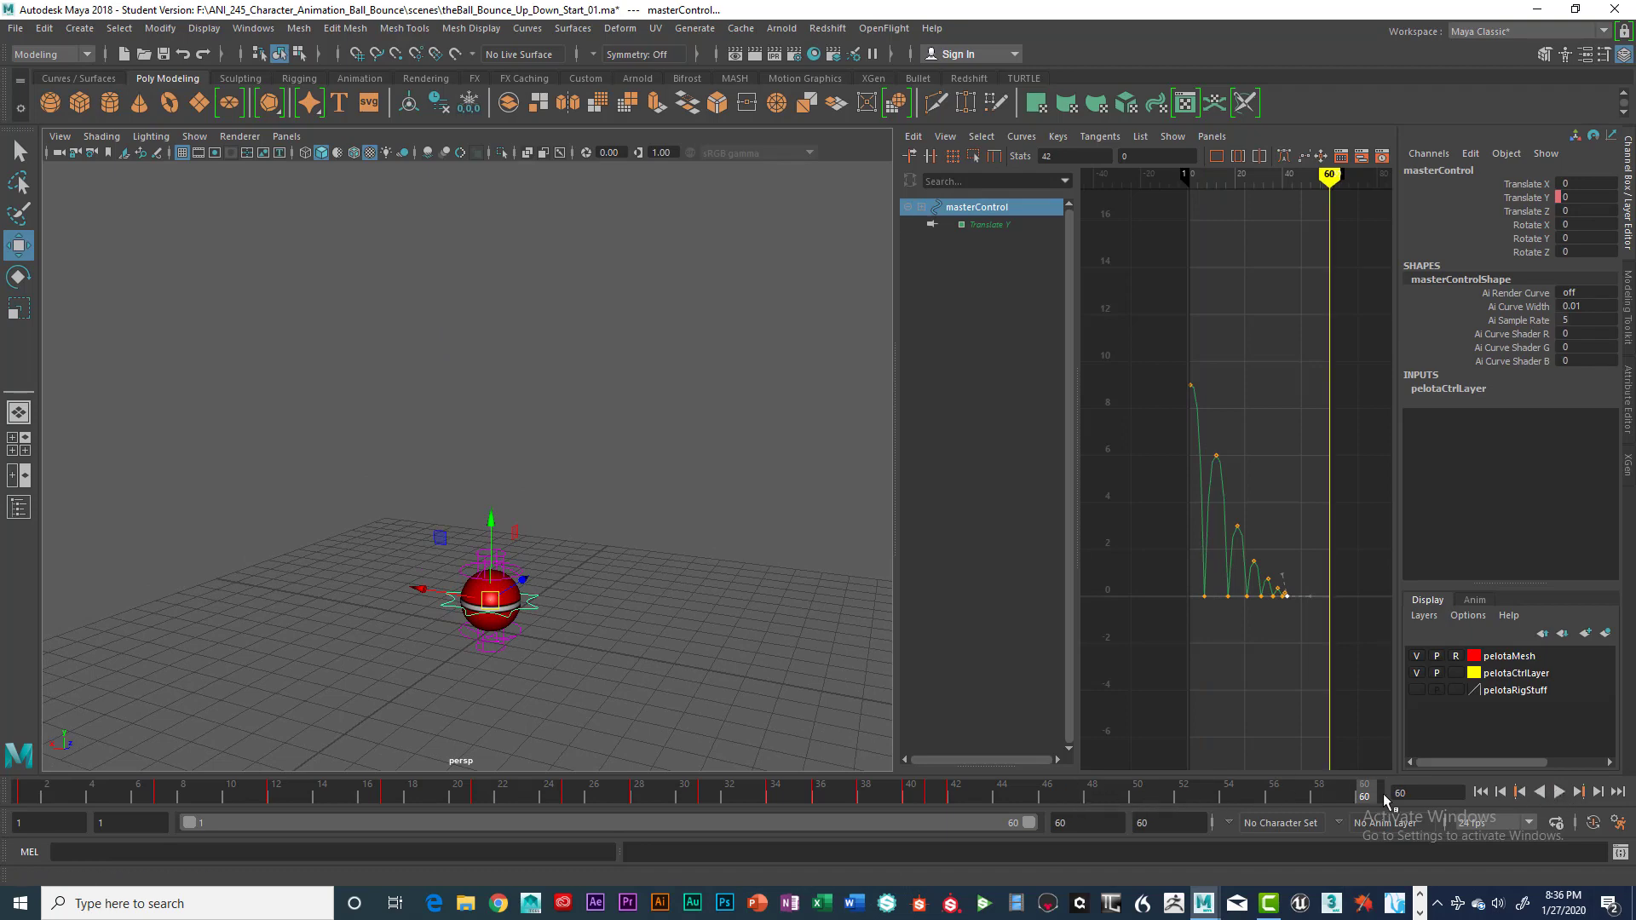
click(1559, 793)
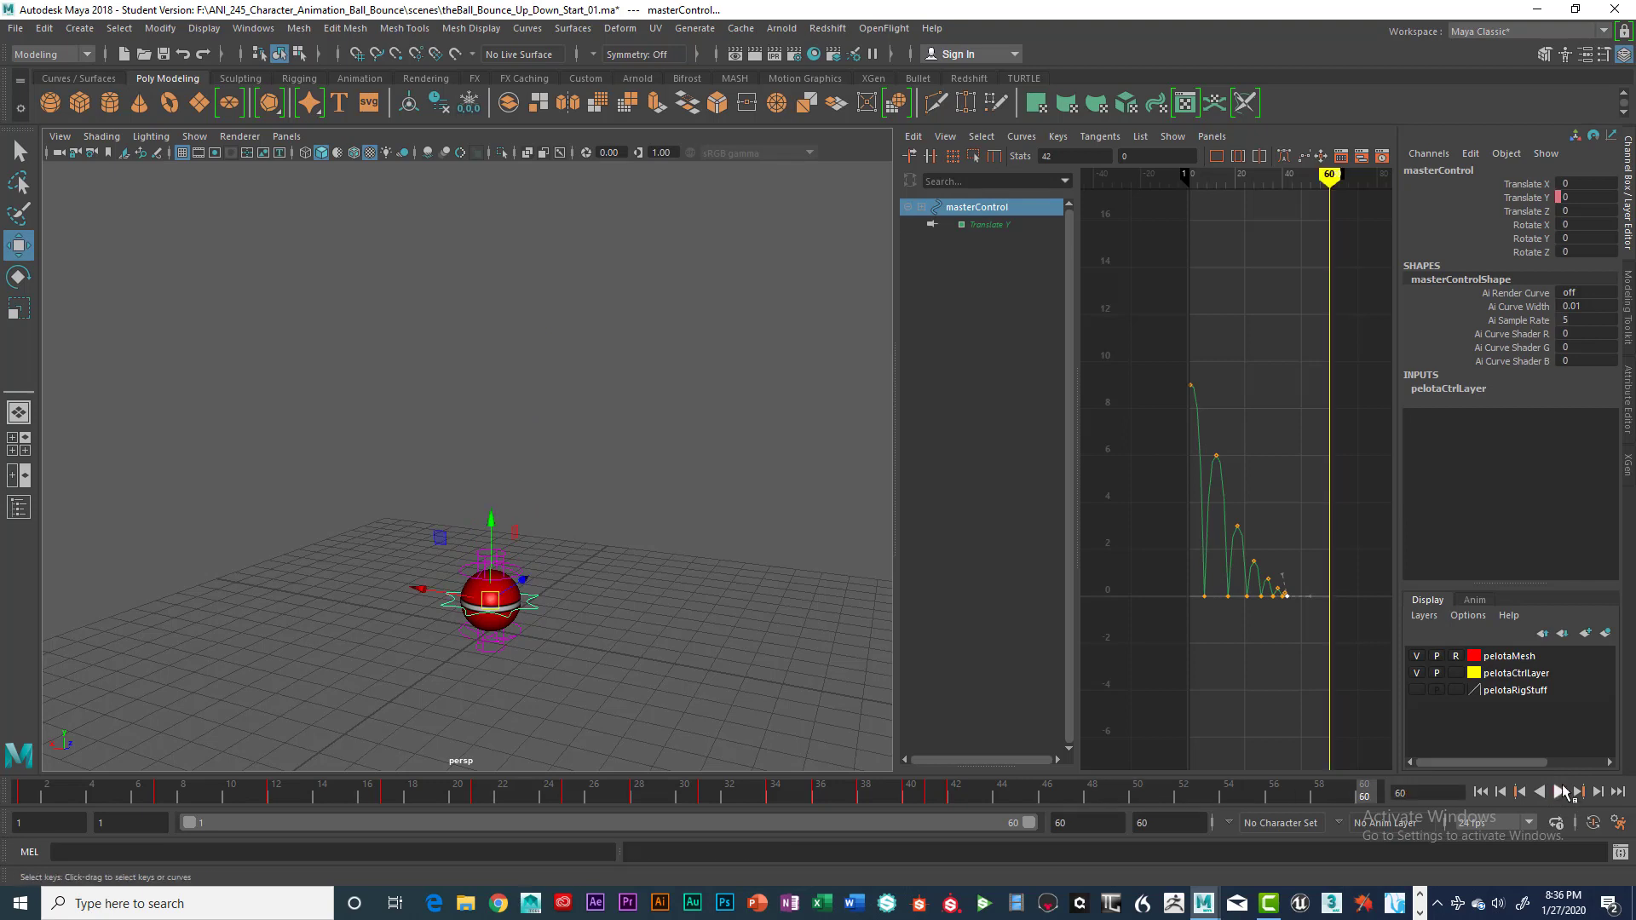
click(1559, 793)
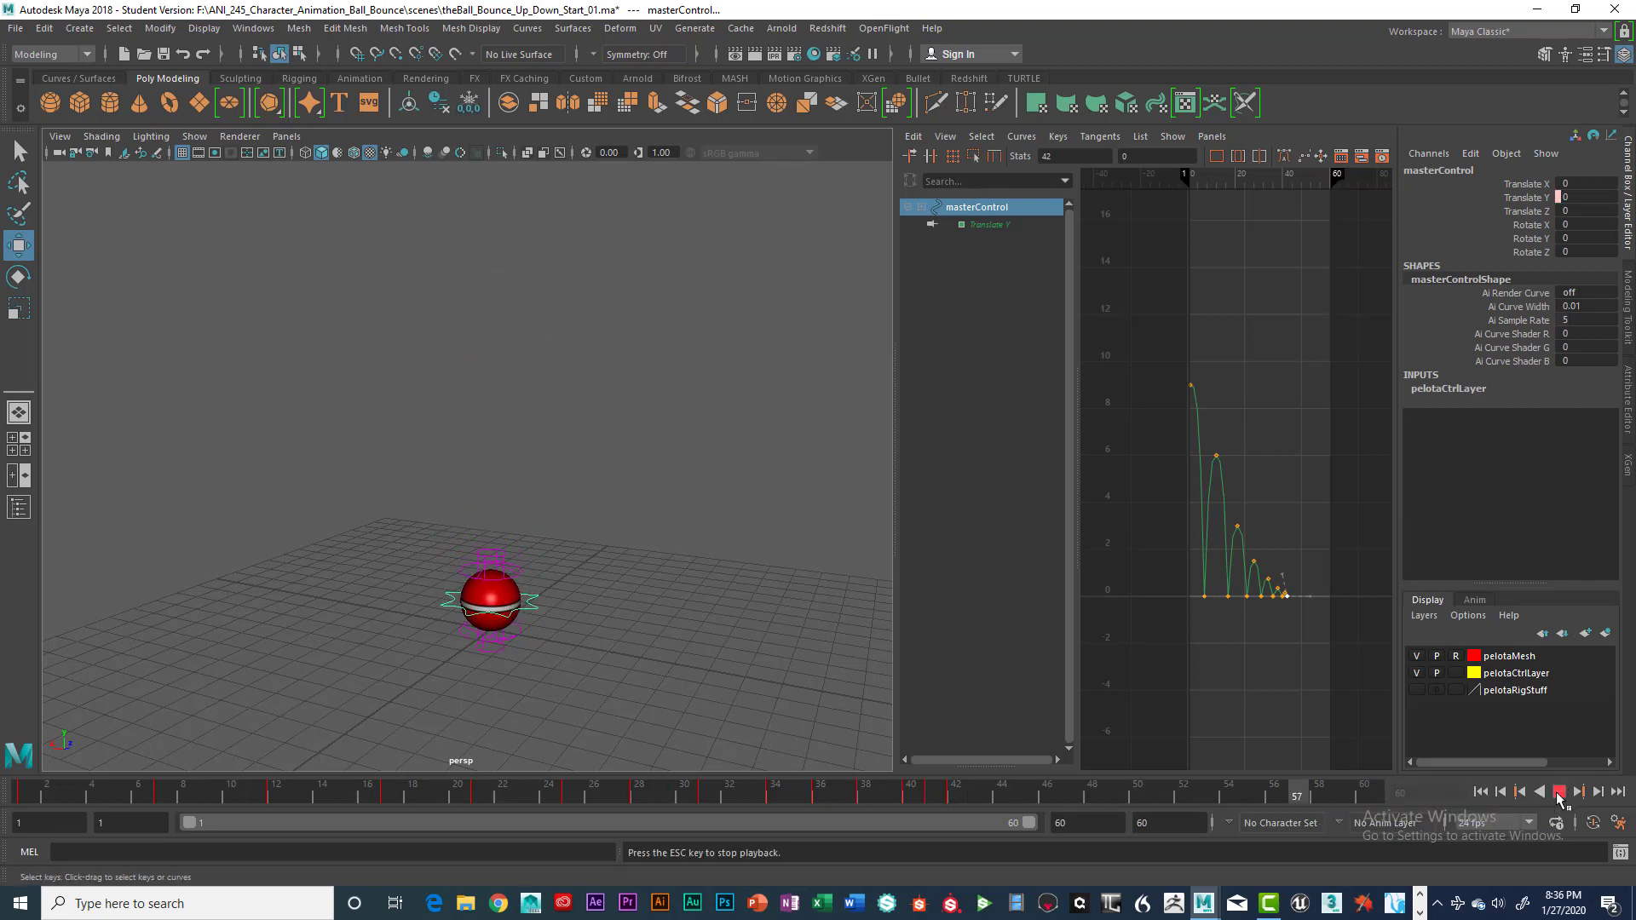
click(1553, 795)
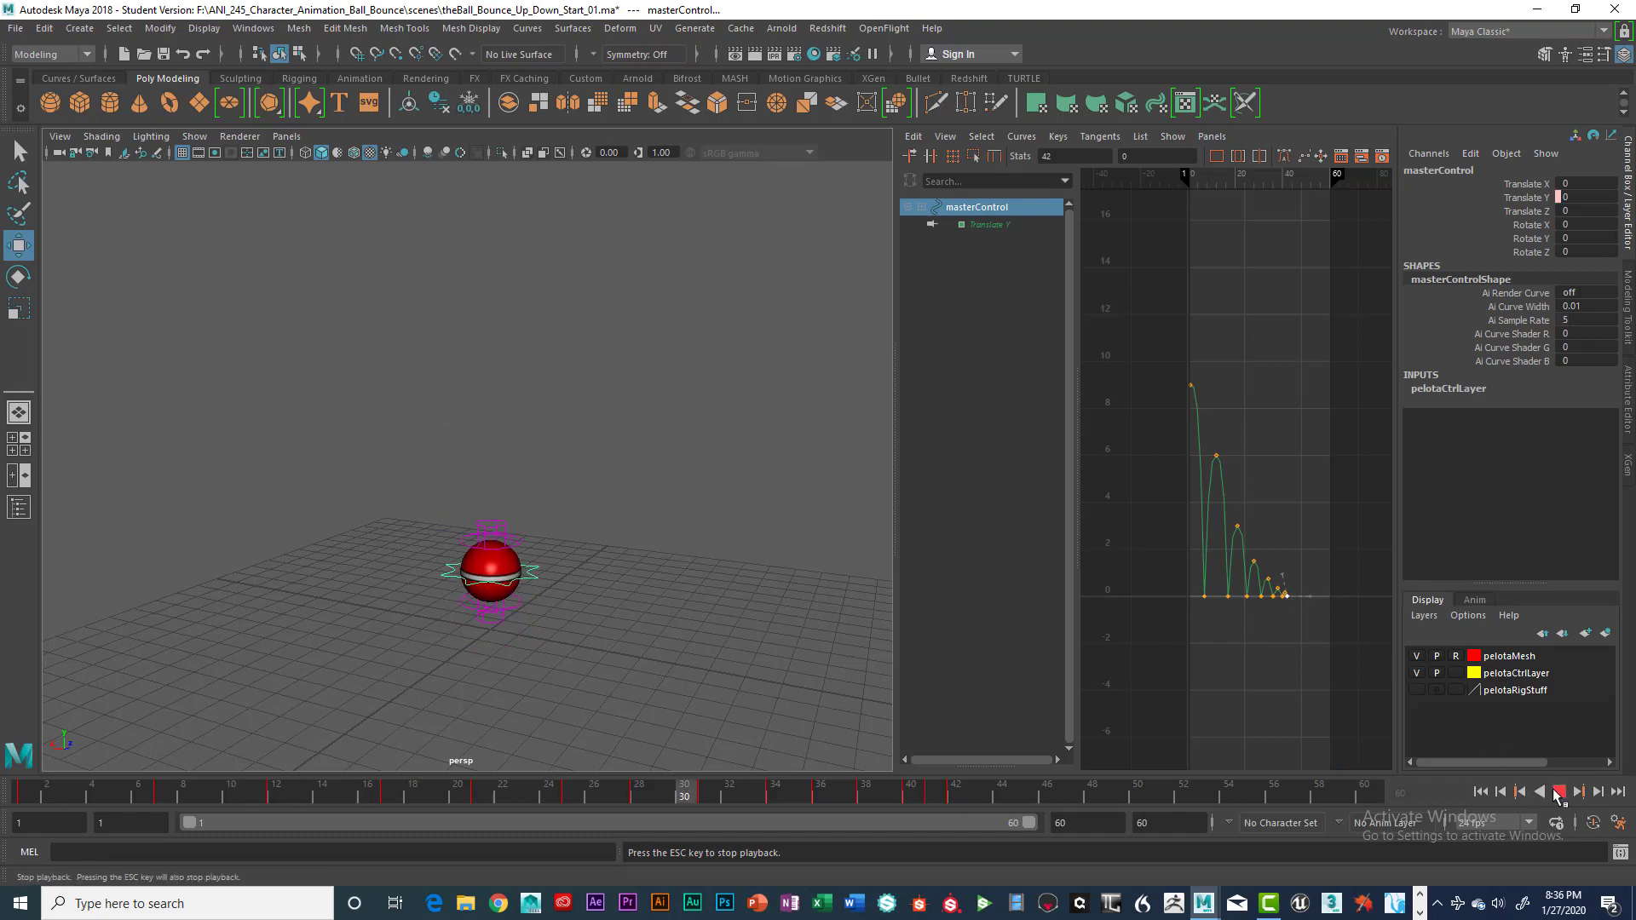
click(1559, 794)
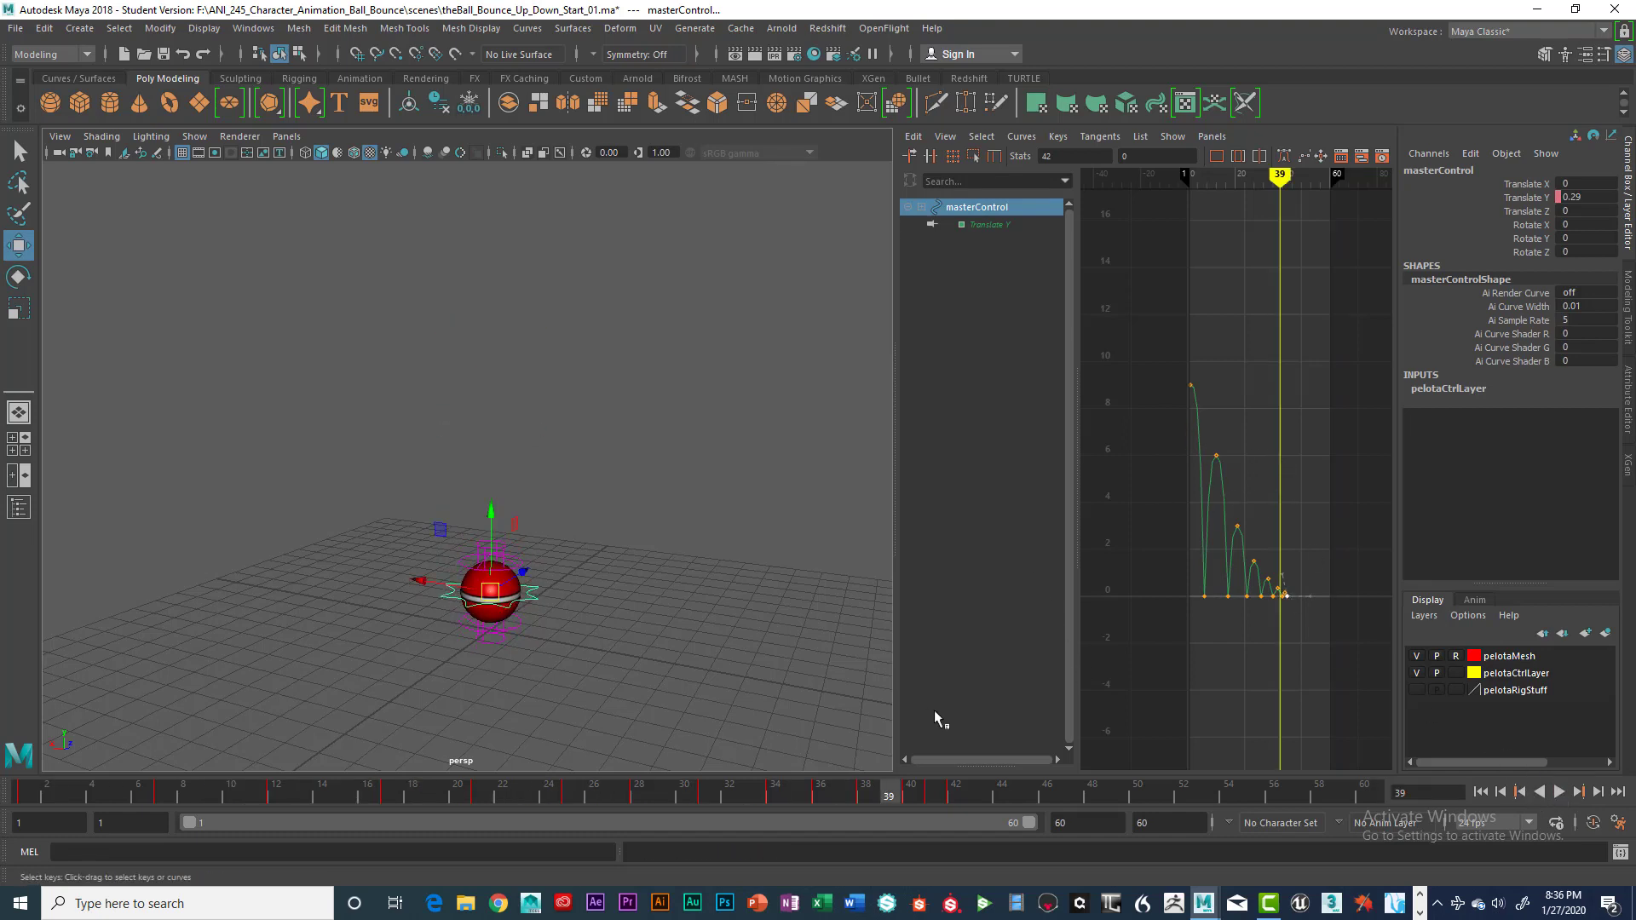
click(269, 795)
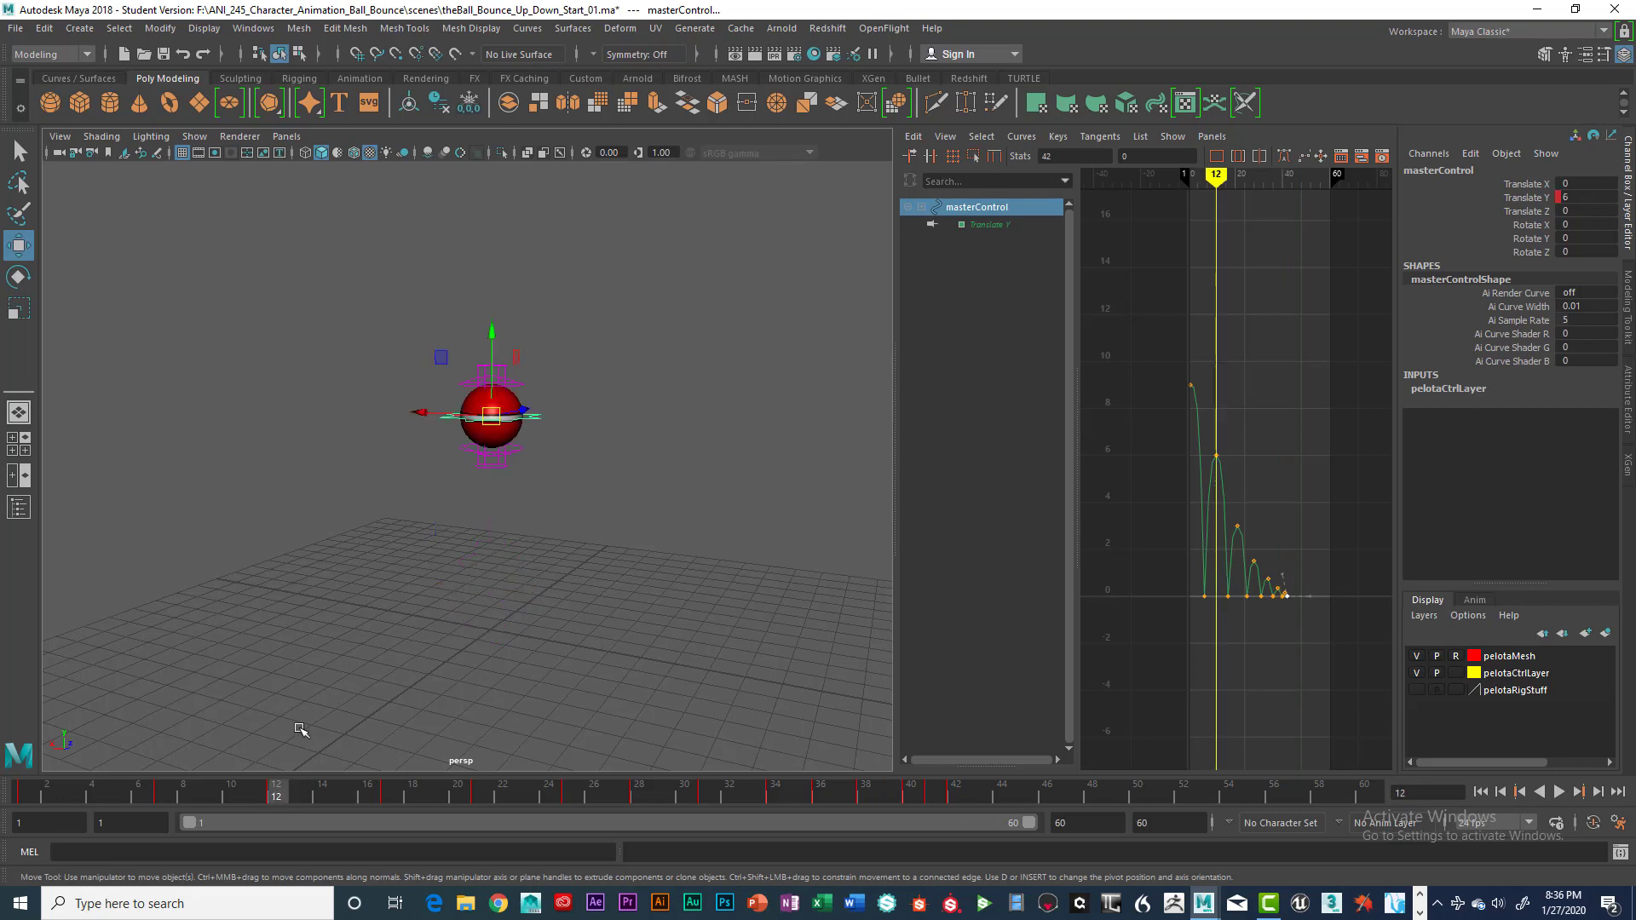
right_click(280, 792)
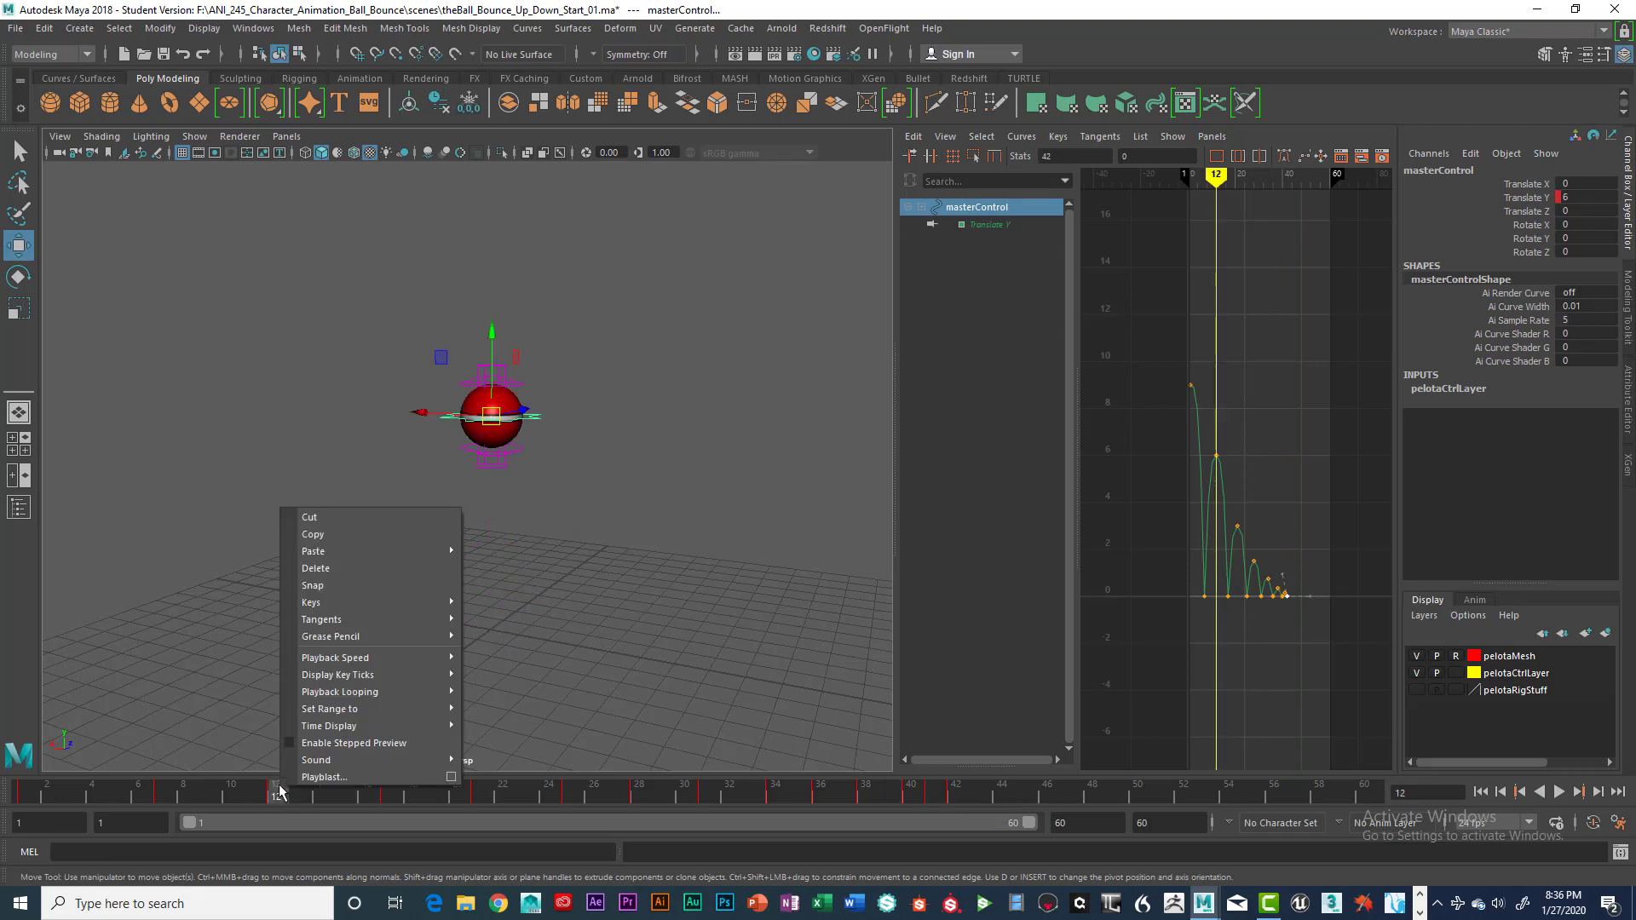
click(689, 506)
- Widen the Graph Editor to show the ball control's whole Translate Y curve and return the timeline to frame 1
click(539, 416)
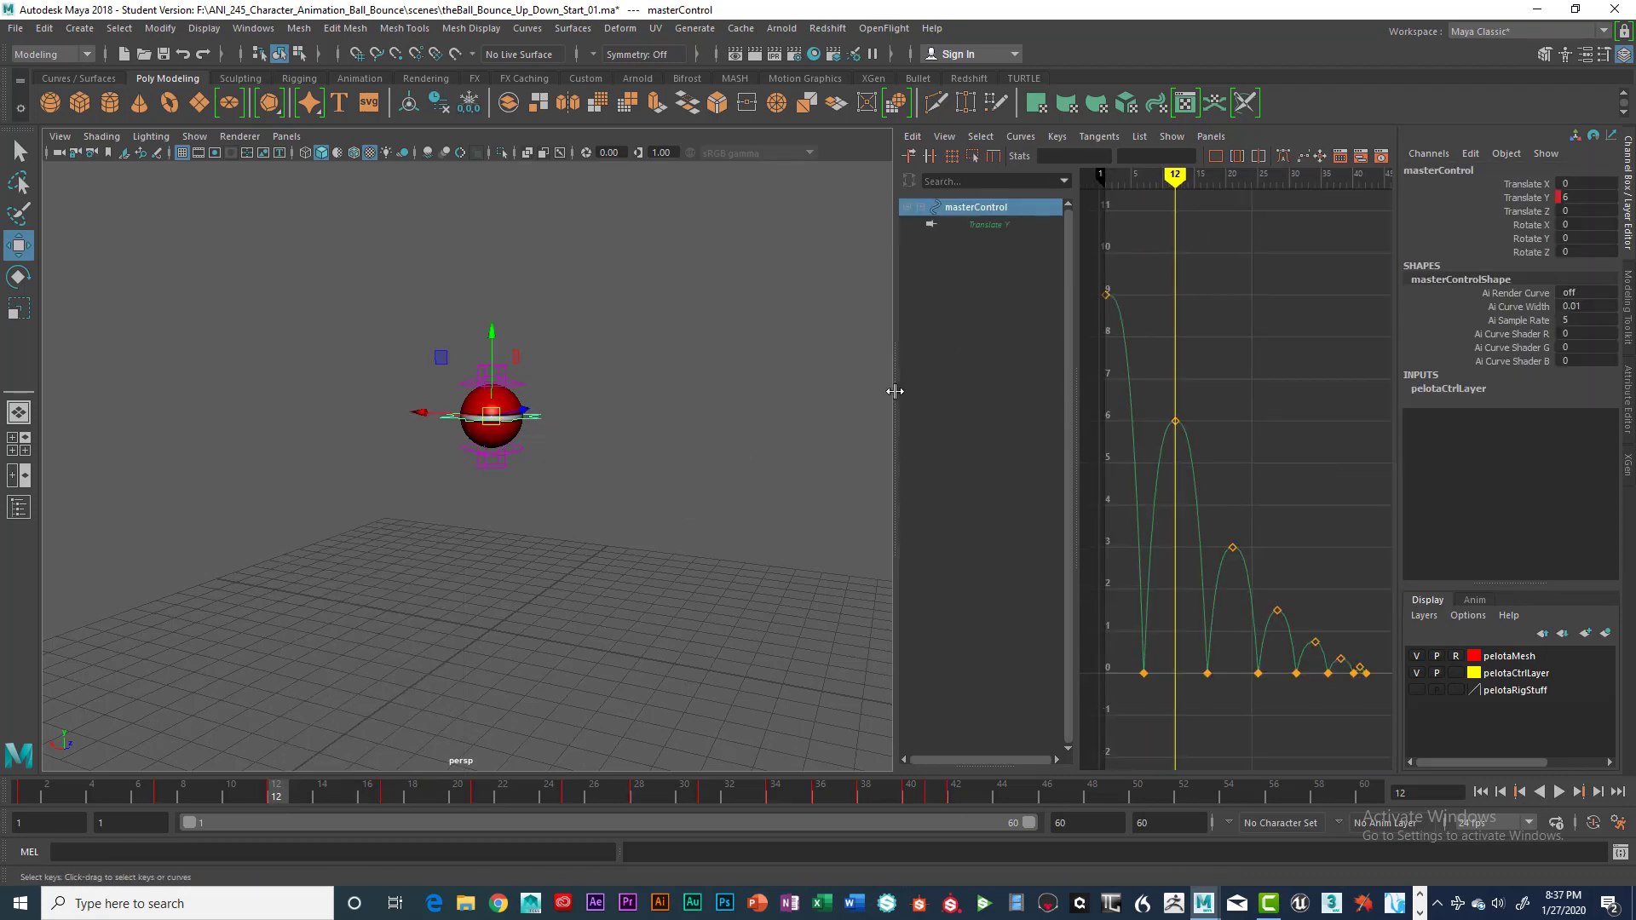
drag(895, 392, 482, 442)
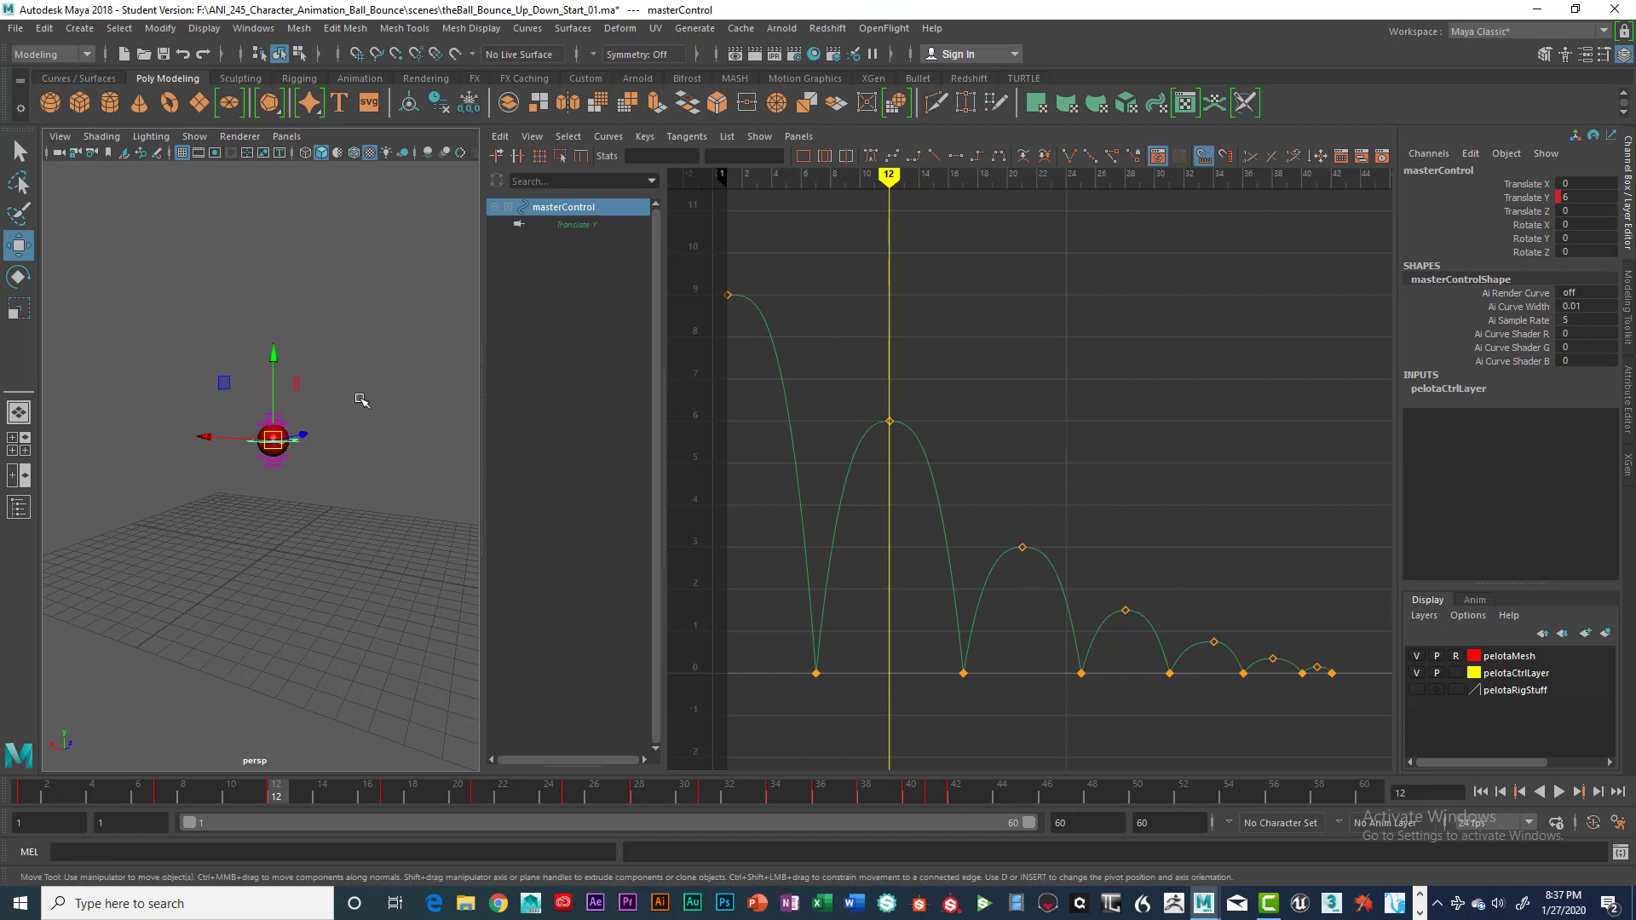
drag(277, 797, 24, 797)
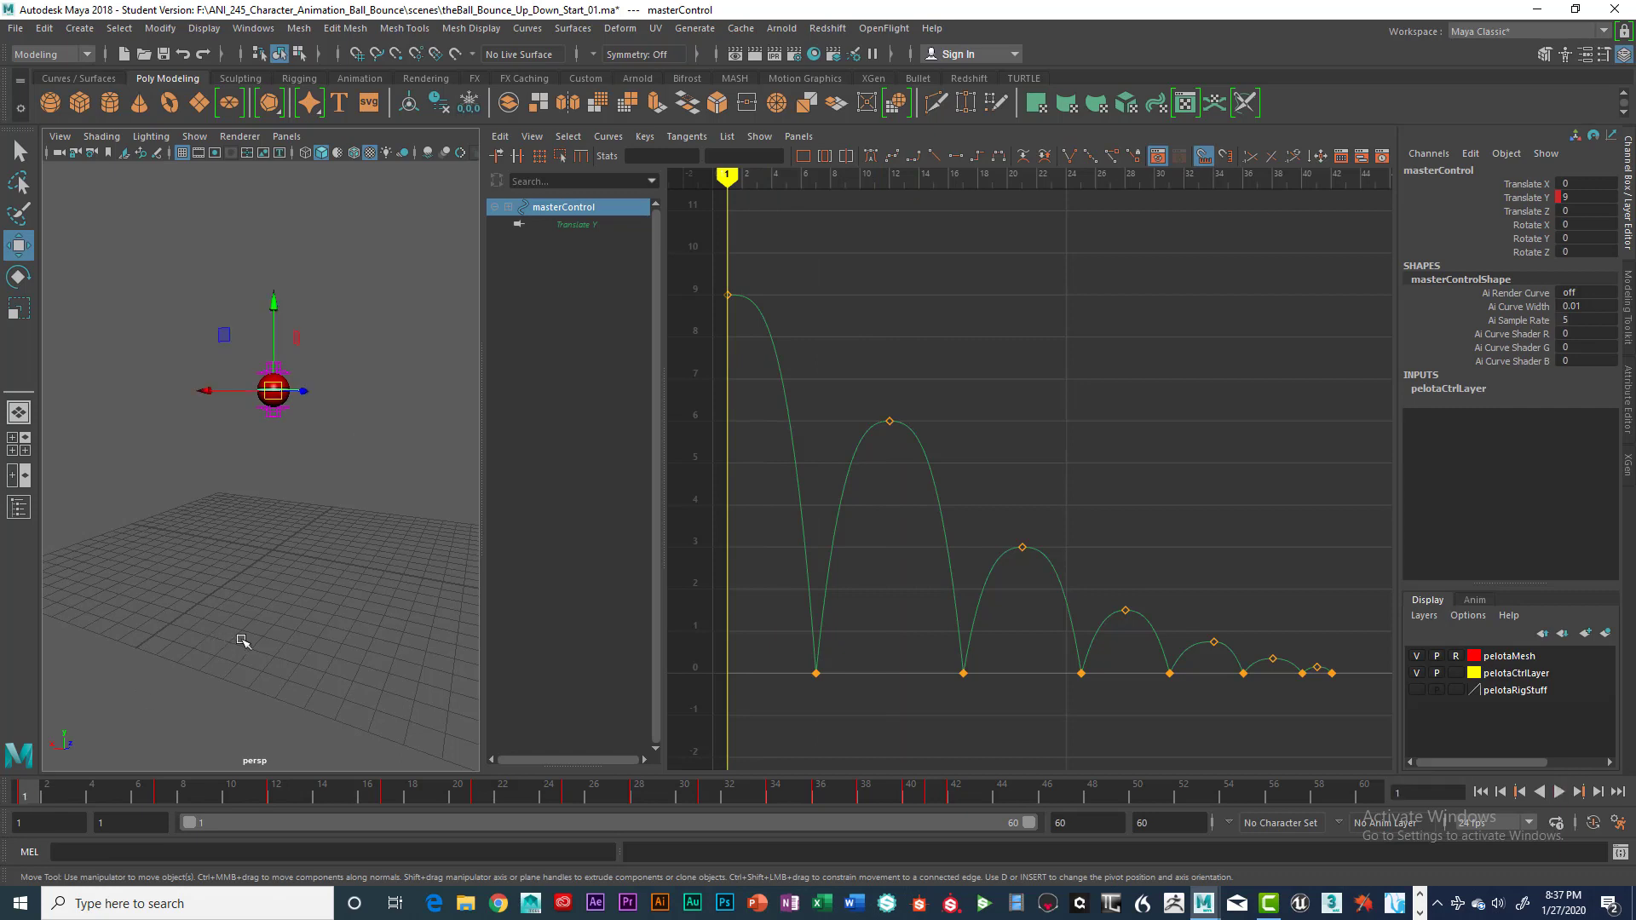